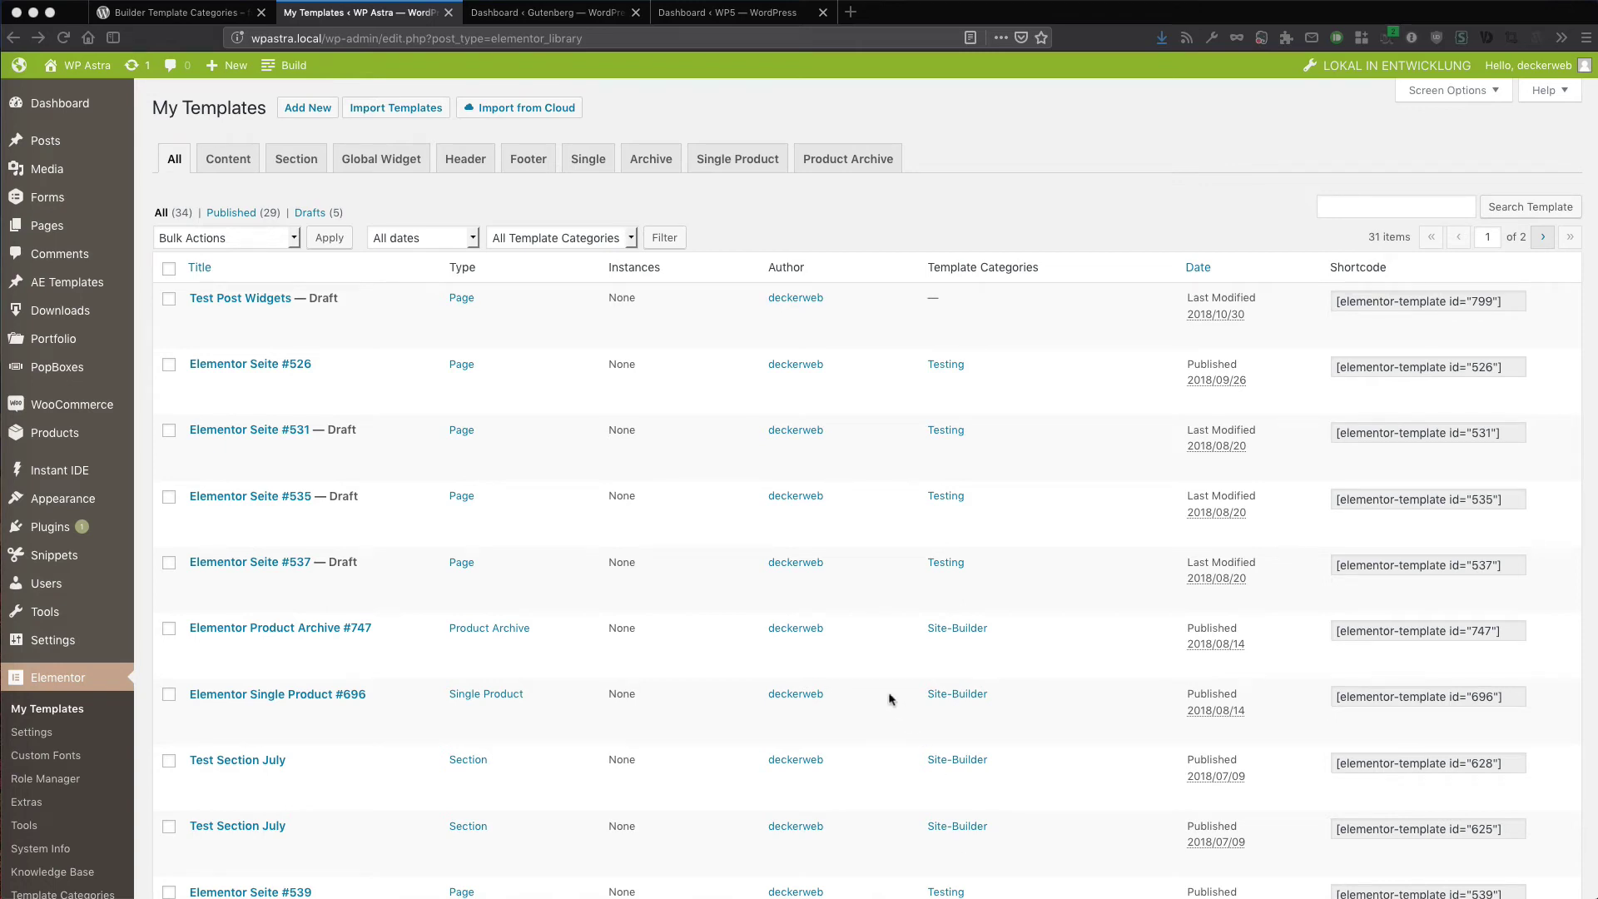
Review the Builder Template Categories plugin page's supported builders, themes and plugins, then return to the top
{"action": "scroll", "coordinate": [889, 699], "scroll_direction": "down", "scroll_amount": 3}
{"action": "scroll", "coordinate": [890, 699], "scroll_direction": "up", "scroll_amount": 3}
{"action": "left_click", "coordinate": [206, 23]}
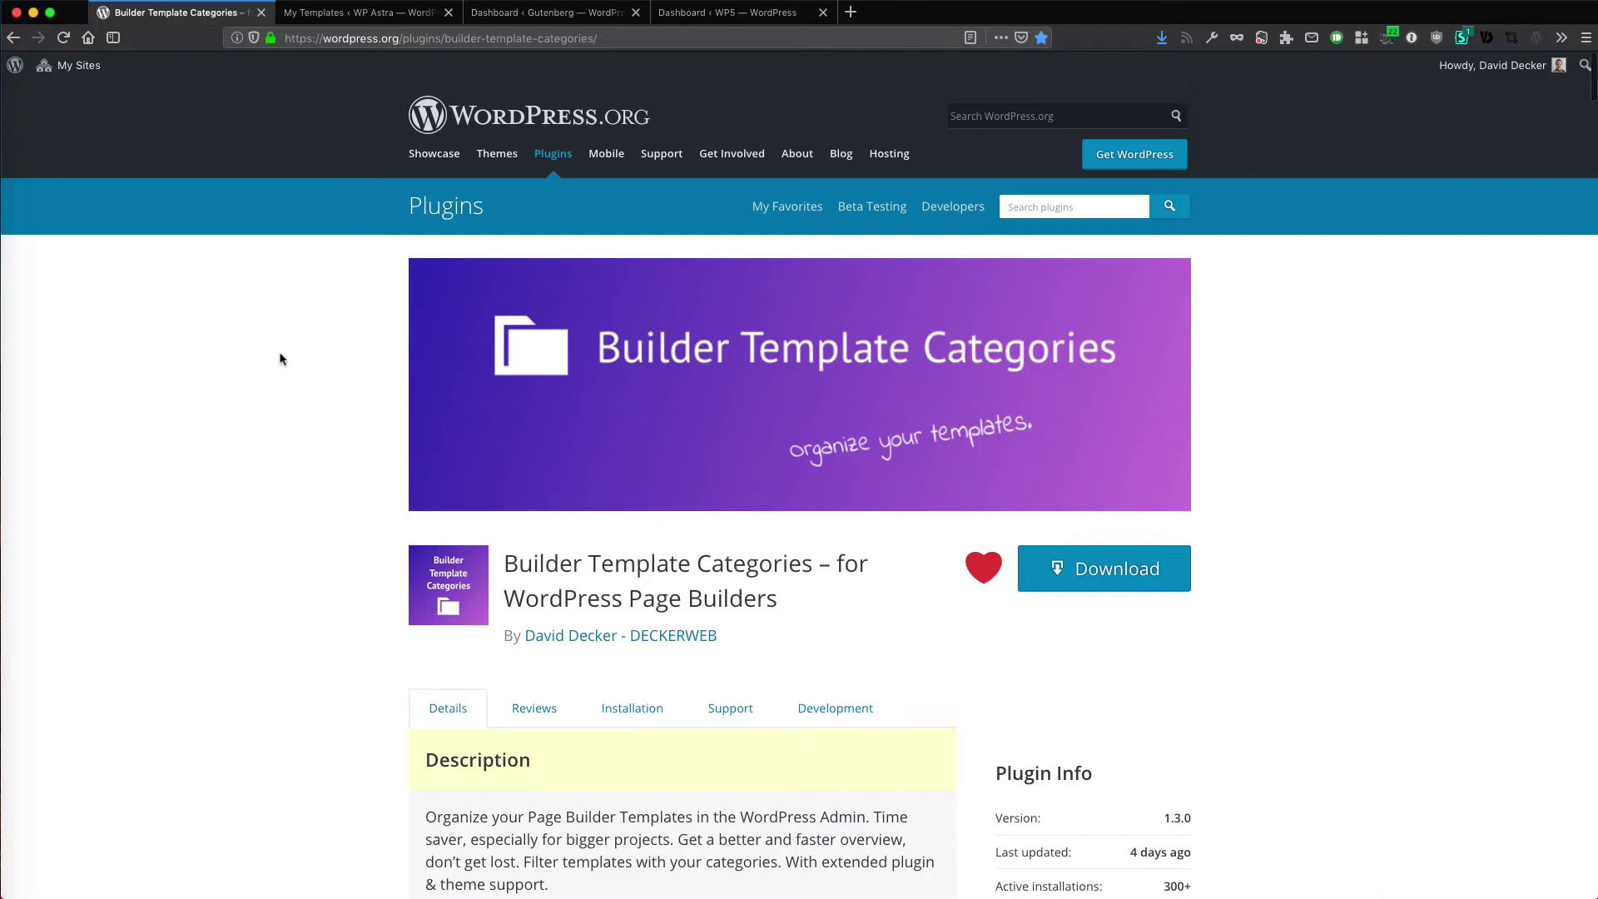
{"action": "scroll", "coordinate": [279, 358], "scroll_direction": "down", "scroll_amount": 1}
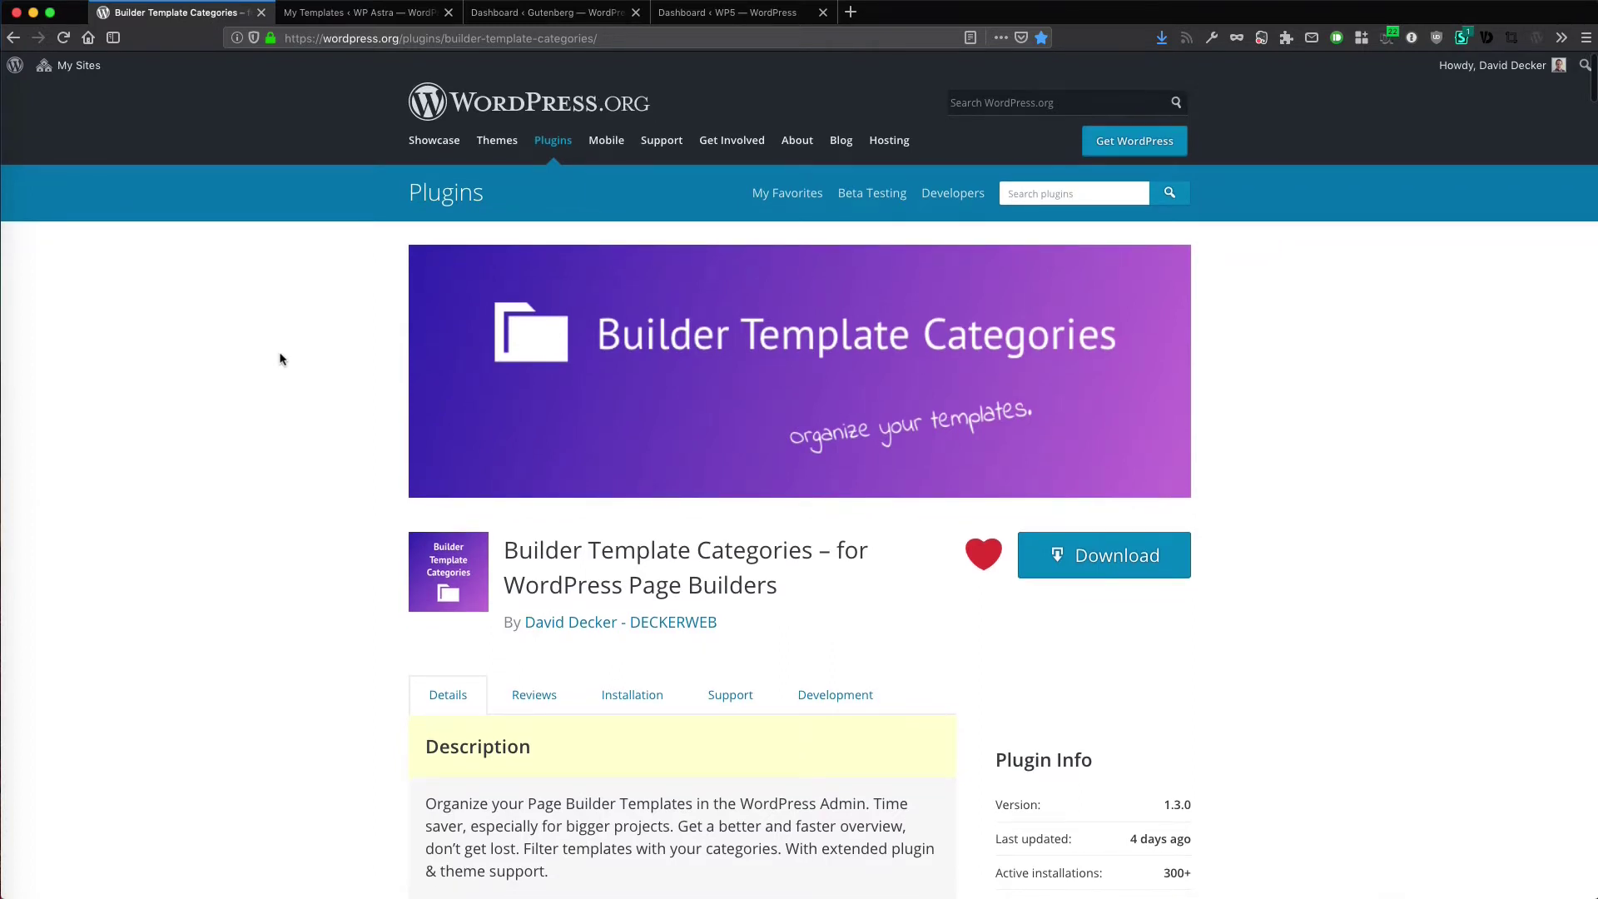
{"action": "scroll", "coordinate": [279, 359], "scroll_direction": "down", "scroll_amount": 10}
{"action": "scroll", "coordinate": [280, 359], "scroll_direction": "down", "scroll_amount": 6}
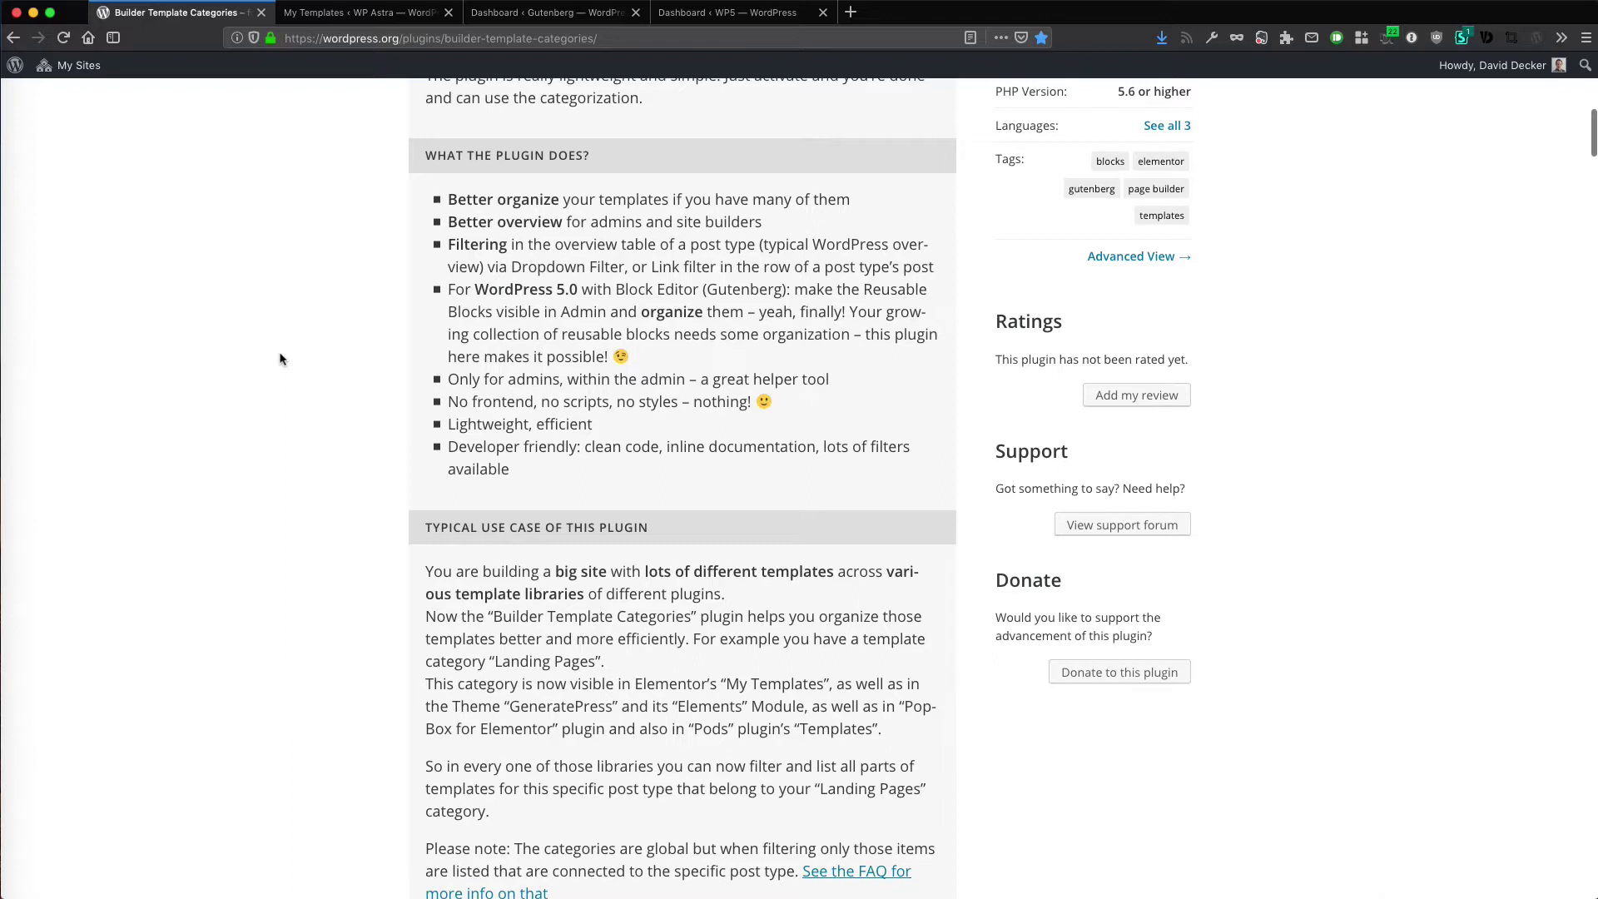
{"action": "scroll", "coordinate": [280, 359], "scroll_direction": "down", "scroll_amount": 11}
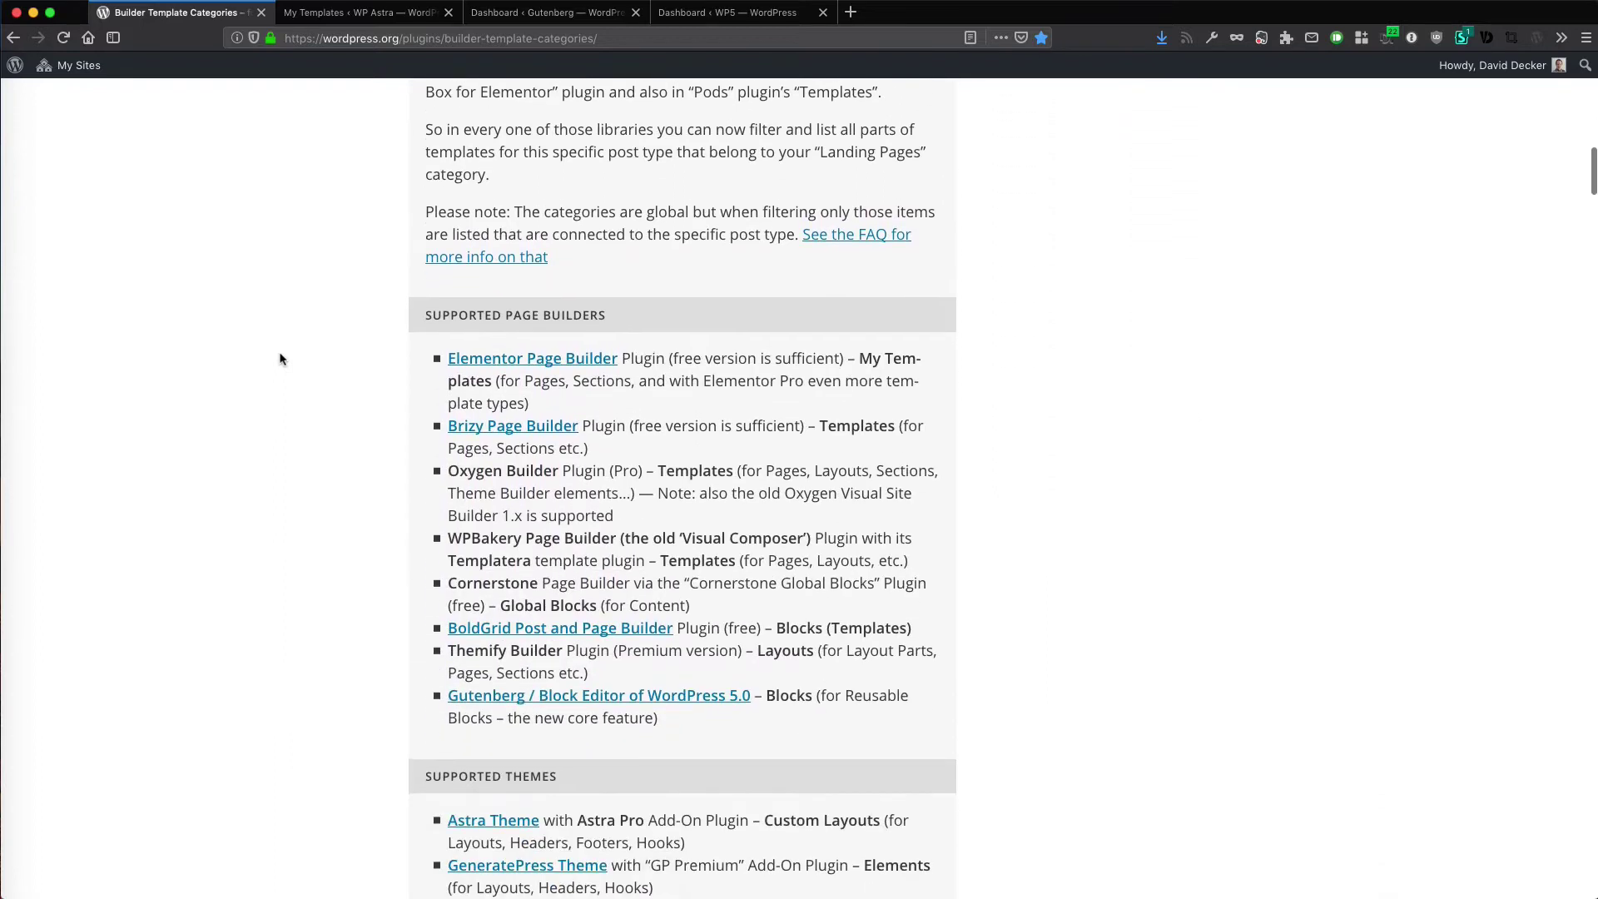
{"action": "scroll", "coordinate": [280, 359], "scroll_direction": "down", "scroll_amount": 1}
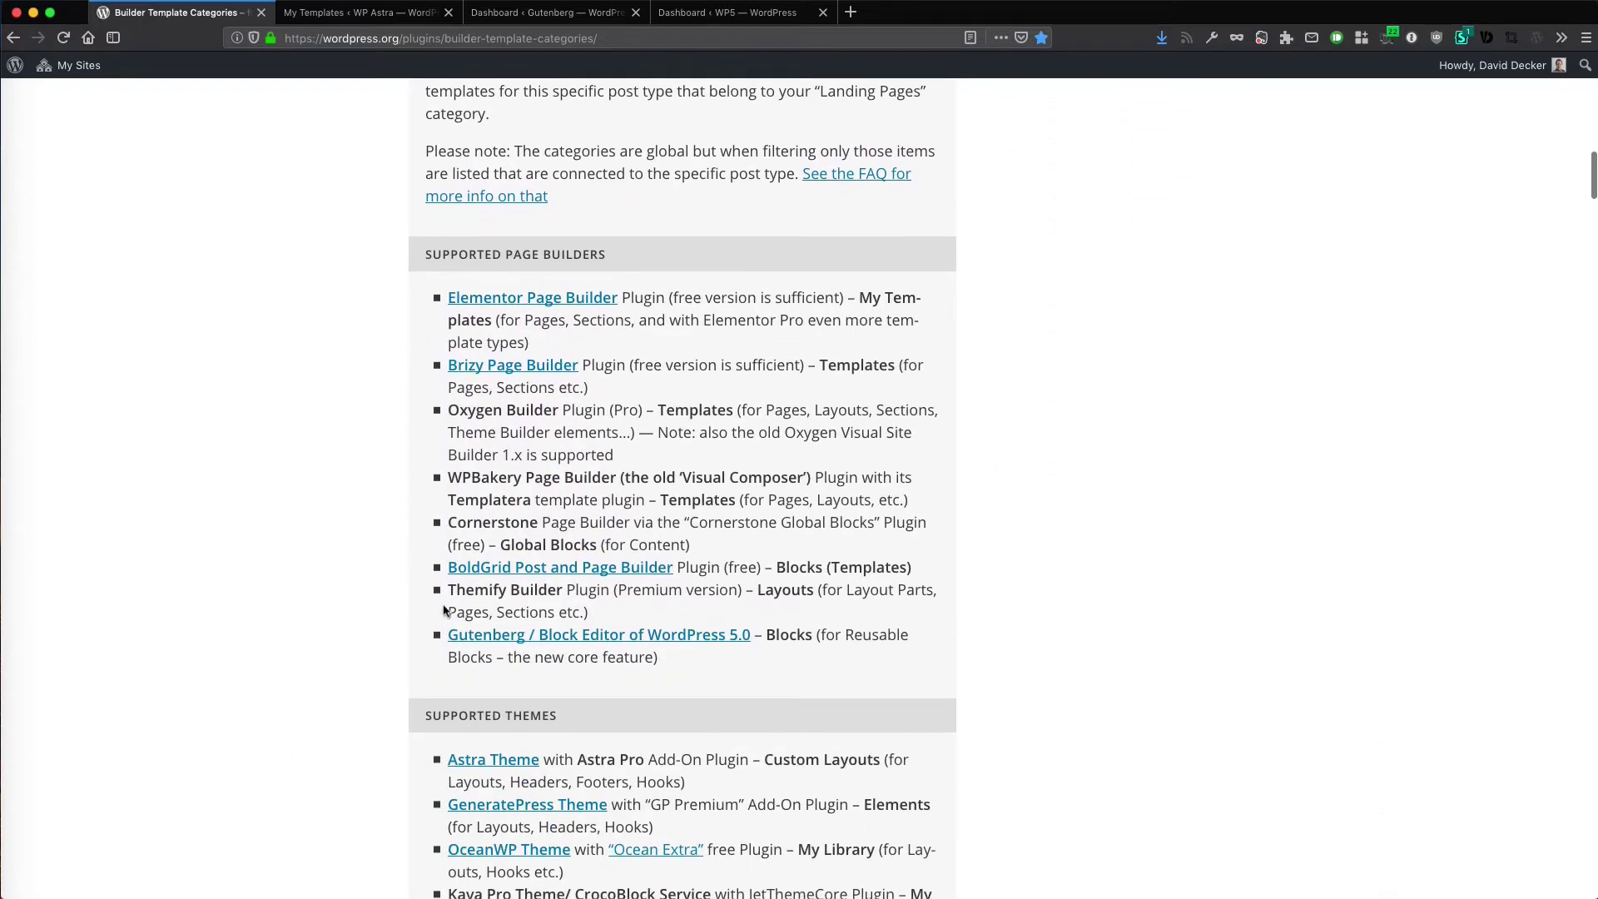
{"action": "scroll", "coordinate": [414, 649], "scroll_direction": "down", "scroll_amount": 8}
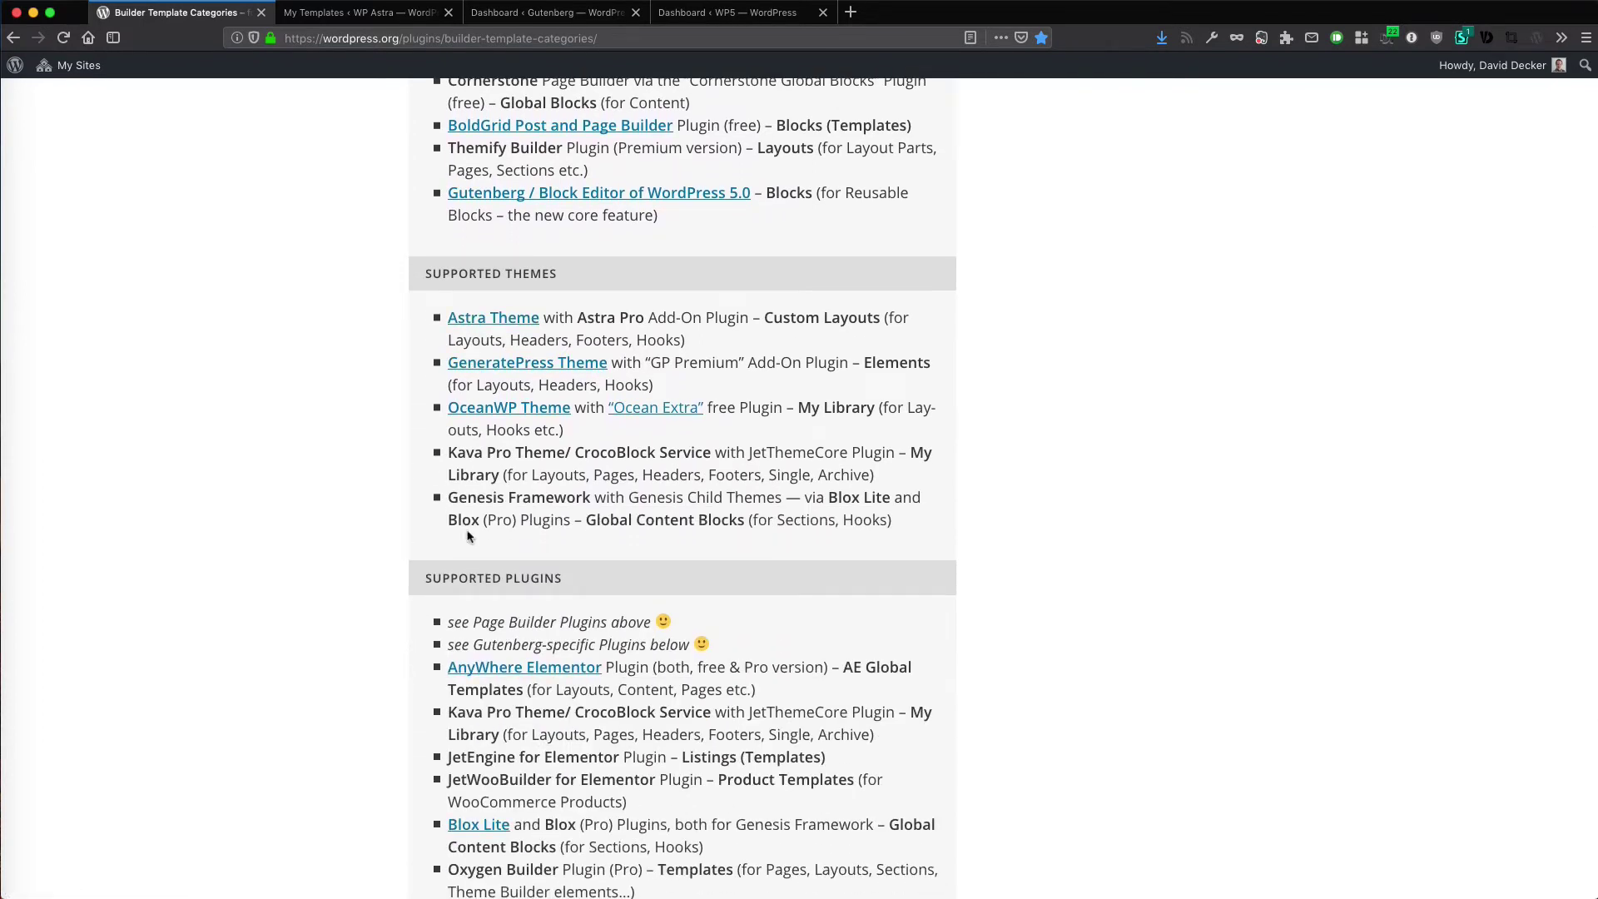
{"action": "scroll", "coordinate": [468, 537], "scroll_direction": "down", "scroll_amount": 1}
{"action": "scroll", "coordinate": [467, 537], "scroll_direction": "down", "scroll_amount": 5}
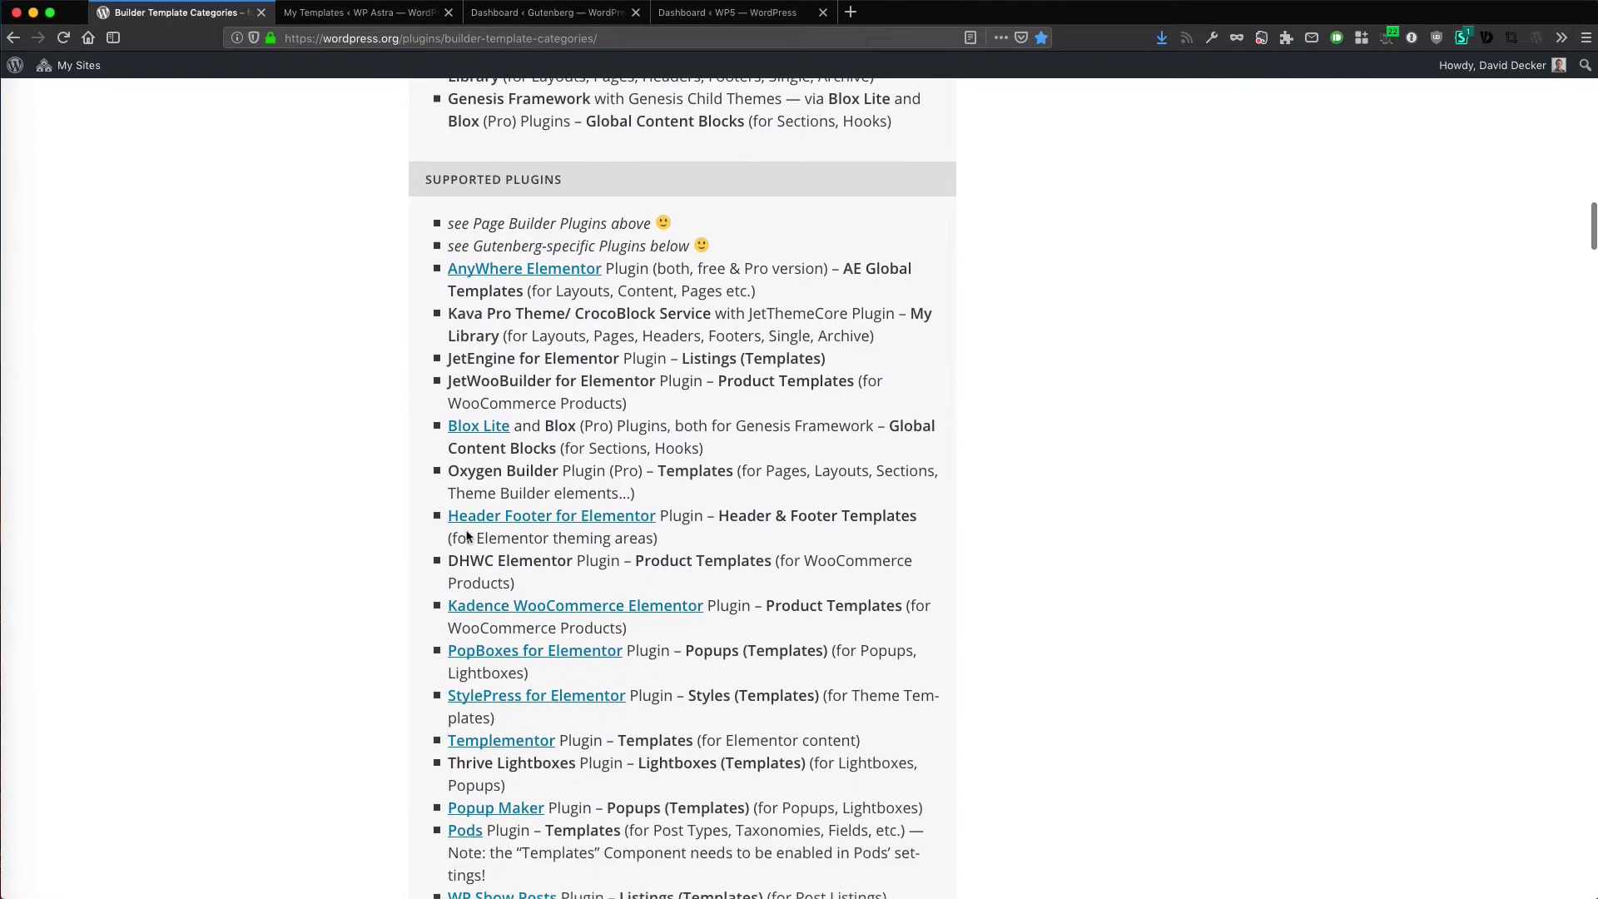
{"action": "scroll", "coordinate": [522, 609], "scroll_direction": "down", "scroll_amount": 3}
{"action": "scroll", "coordinate": [522, 609], "scroll_direction": "down", "scroll_amount": 4}
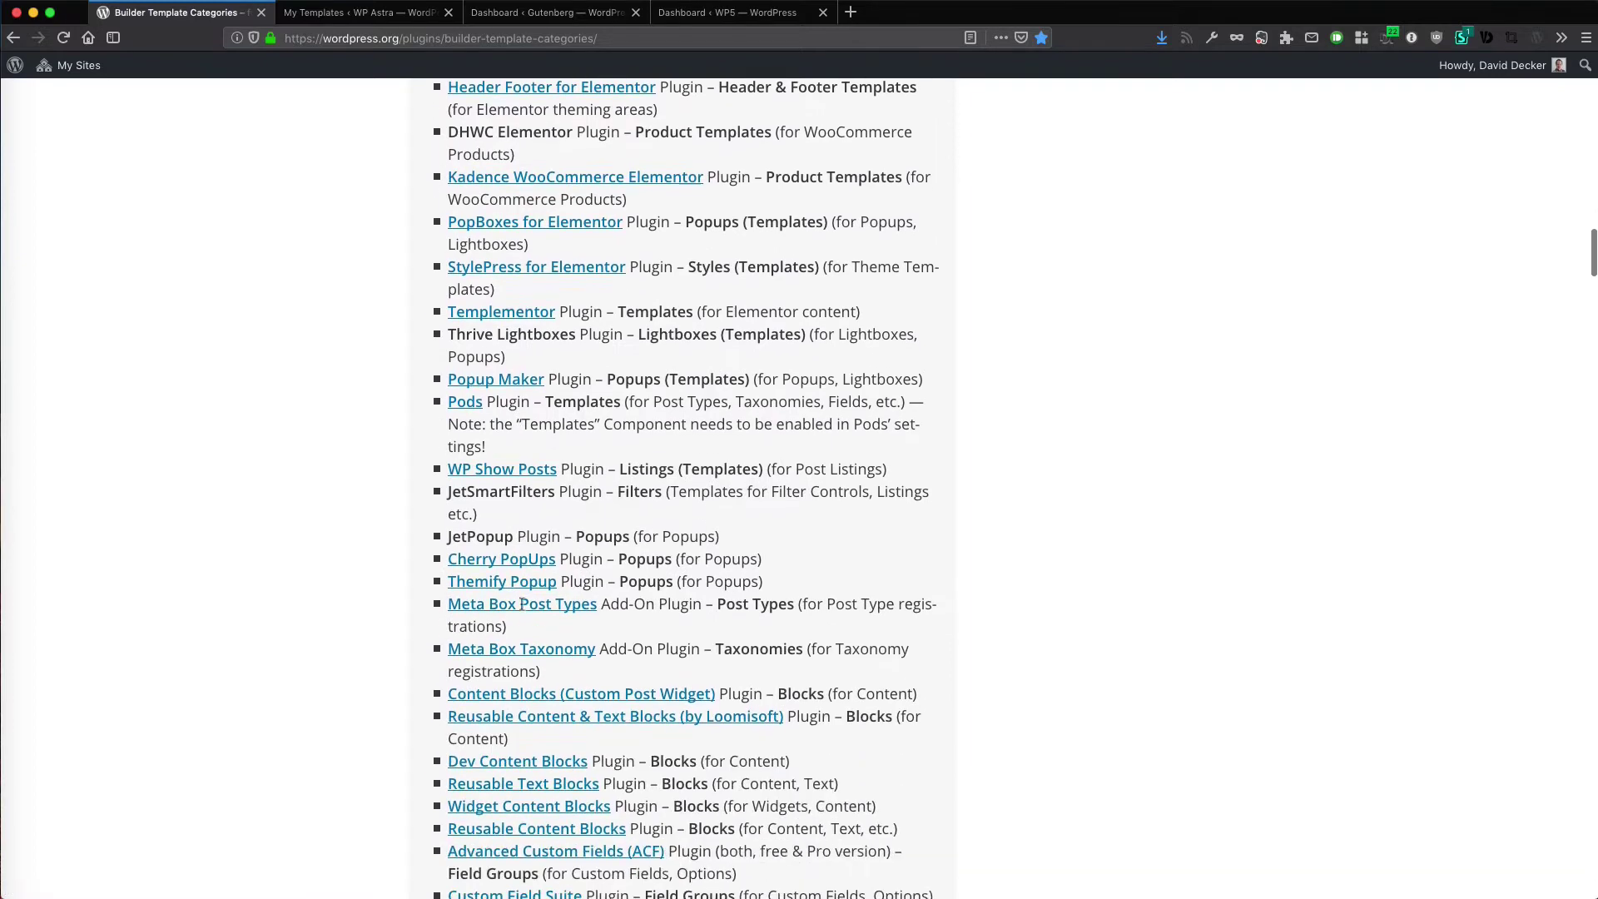
{"action": "scroll", "coordinate": [522, 605], "scroll_direction": "down", "scroll_amount": 3}
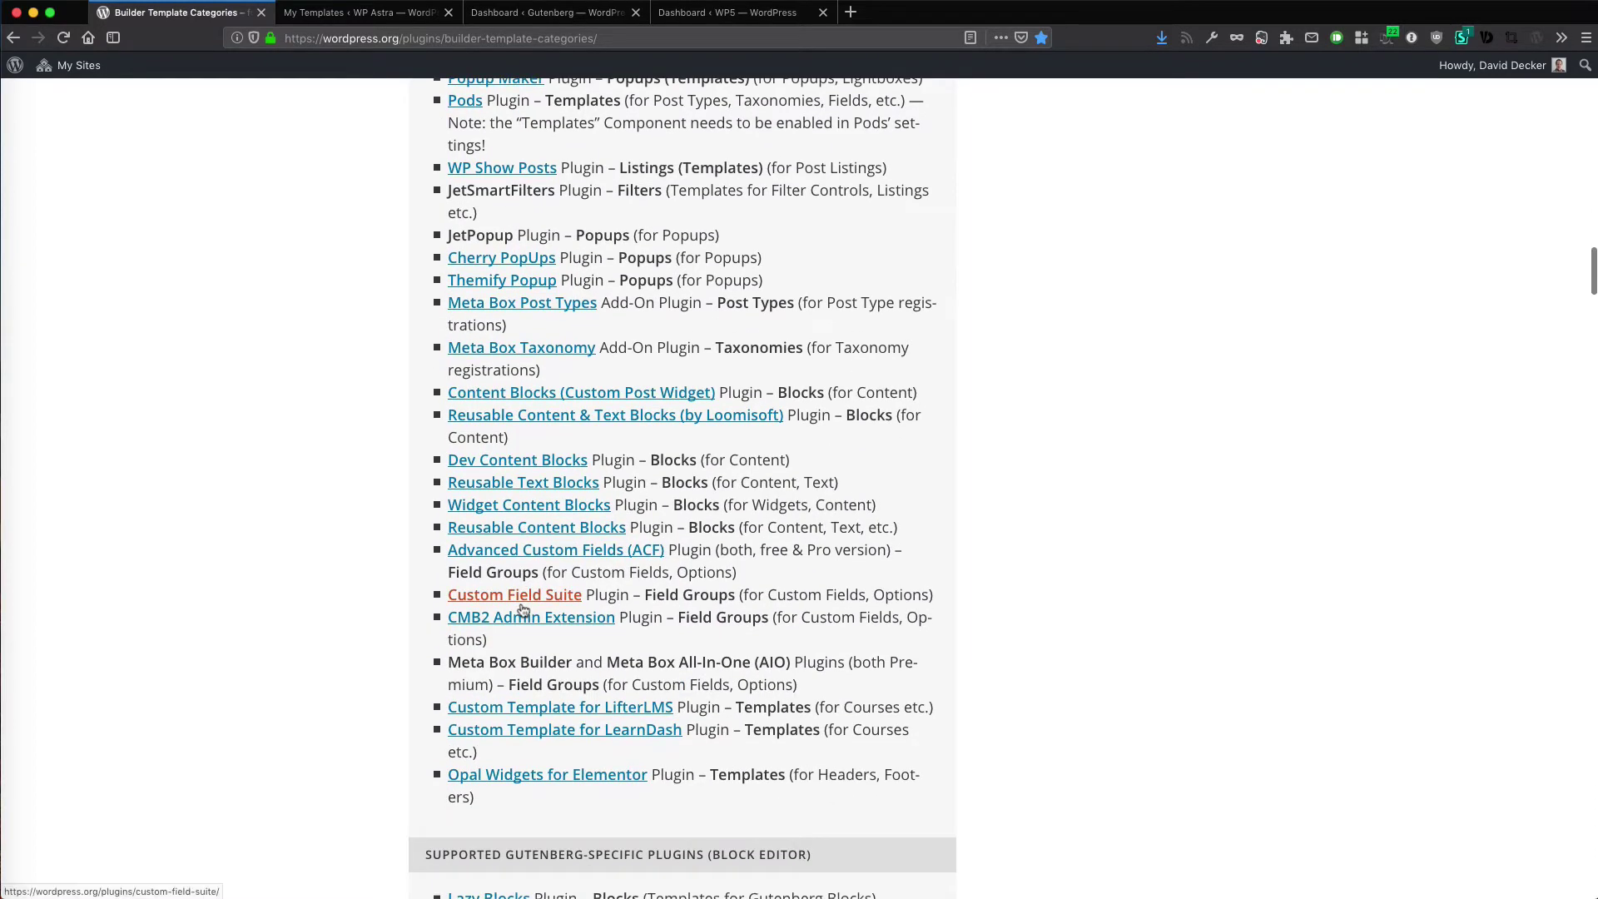
{"action": "scroll", "coordinate": [523, 611], "scroll_direction": "up", "scroll_amount": 4}
{"action": "scroll", "coordinate": [523, 610], "scroll_direction": "up", "scroll_amount": 5}
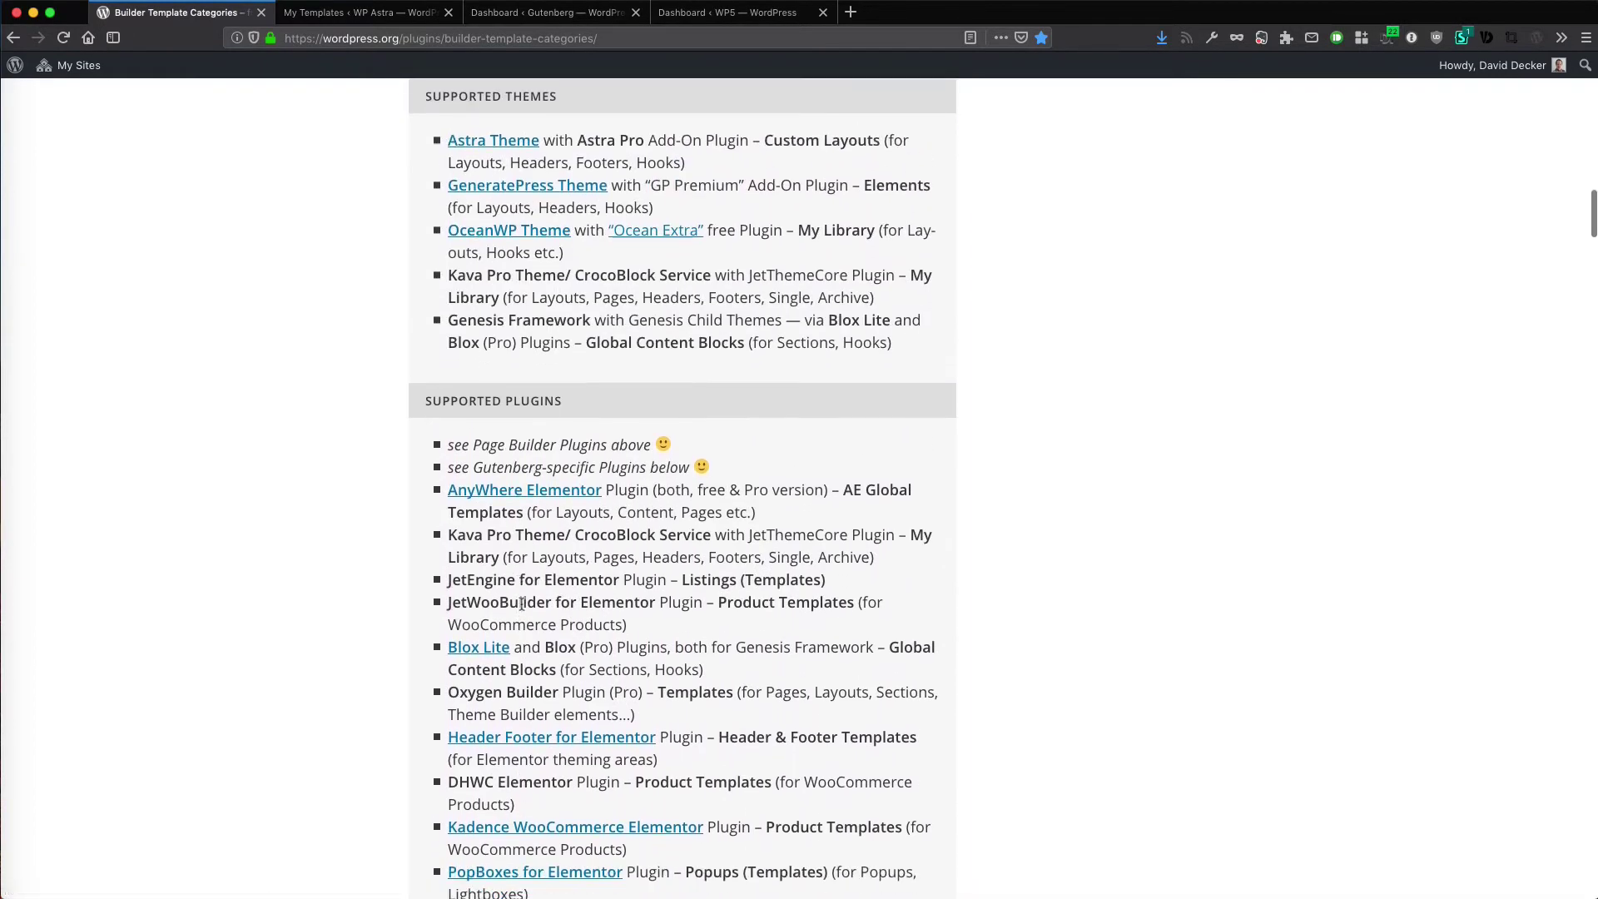
{"action": "scroll", "coordinate": [522, 605], "scroll_direction": "up", "scroll_amount": 10}
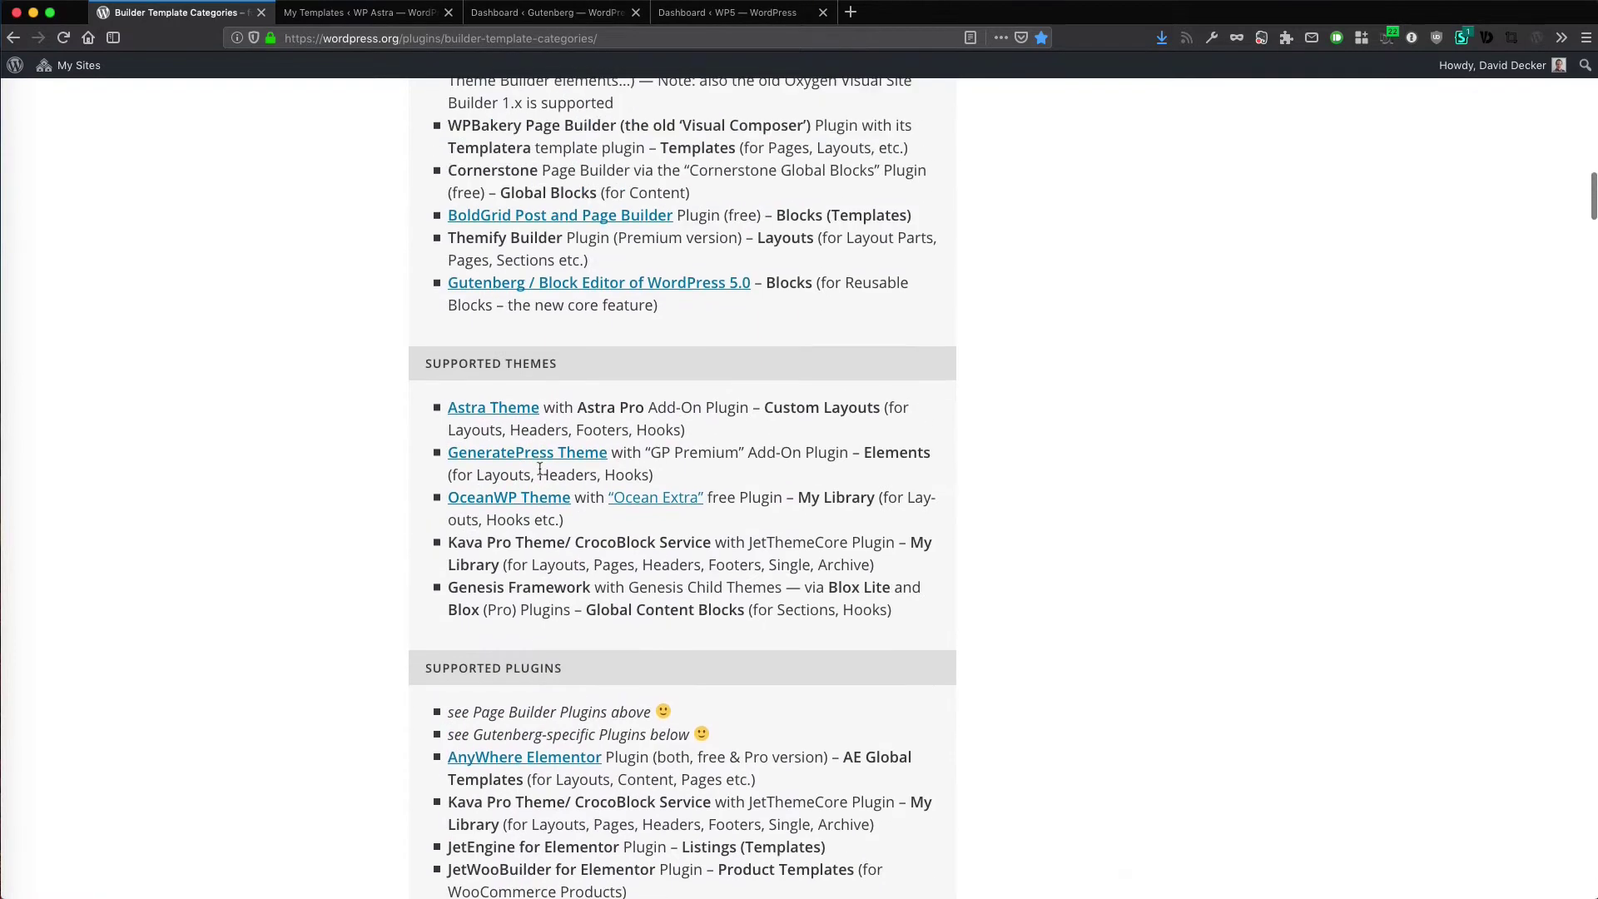
{"action": "scroll", "coordinate": [539, 469], "scroll_direction": "up", "scroll_amount": 1}
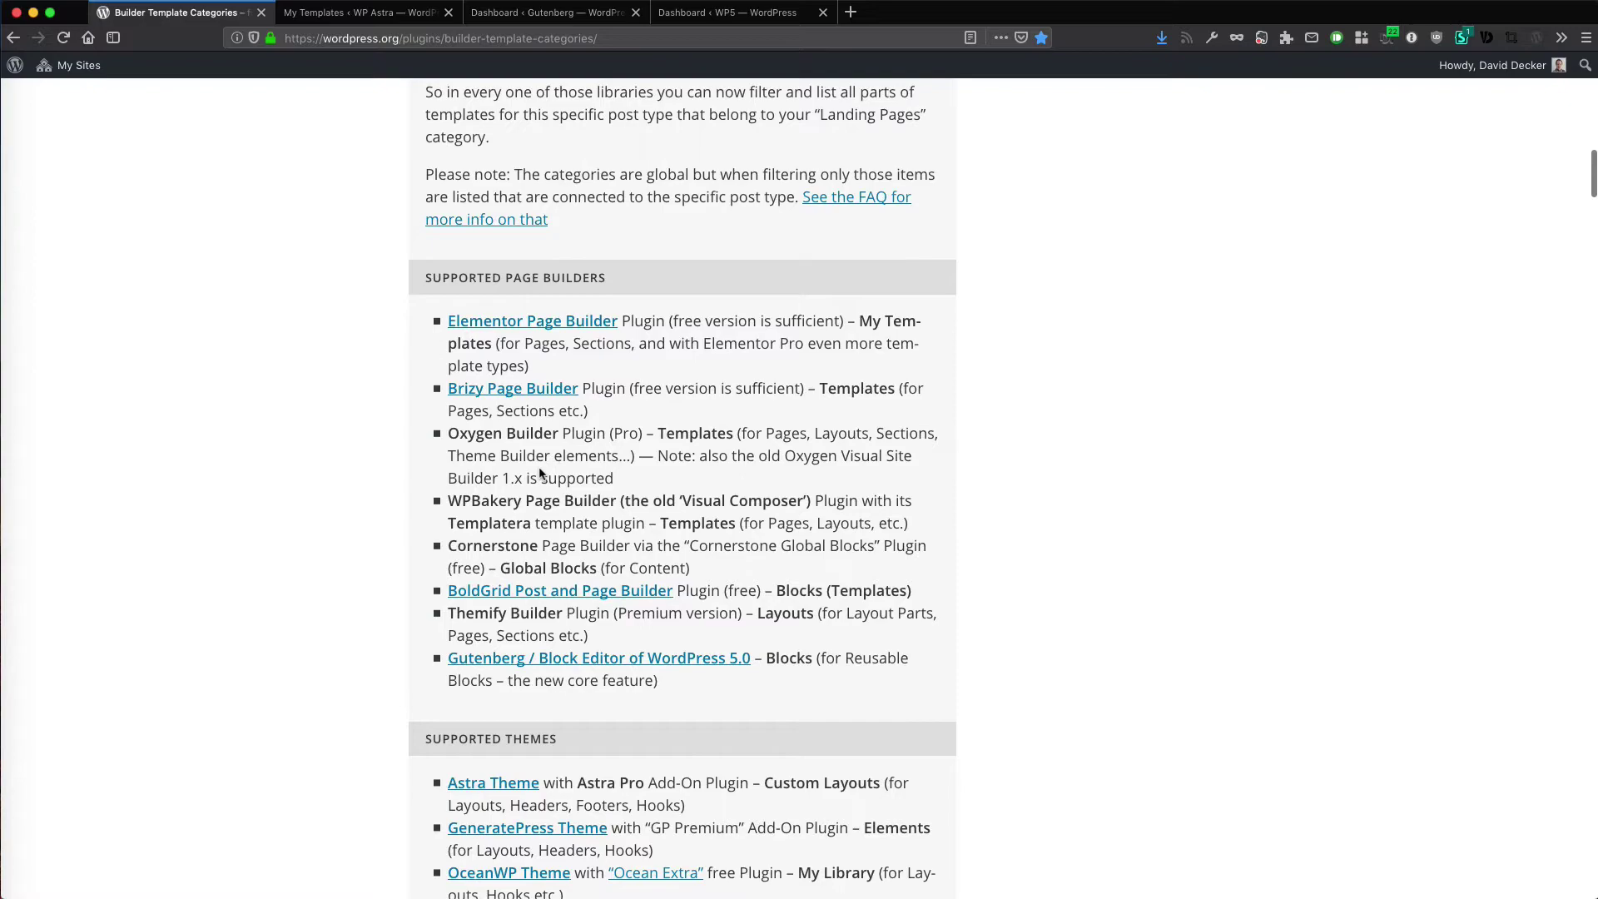
{"action": "scroll", "coordinate": [539, 473], "scroll_direction": "up", "scroll_amount": 15}
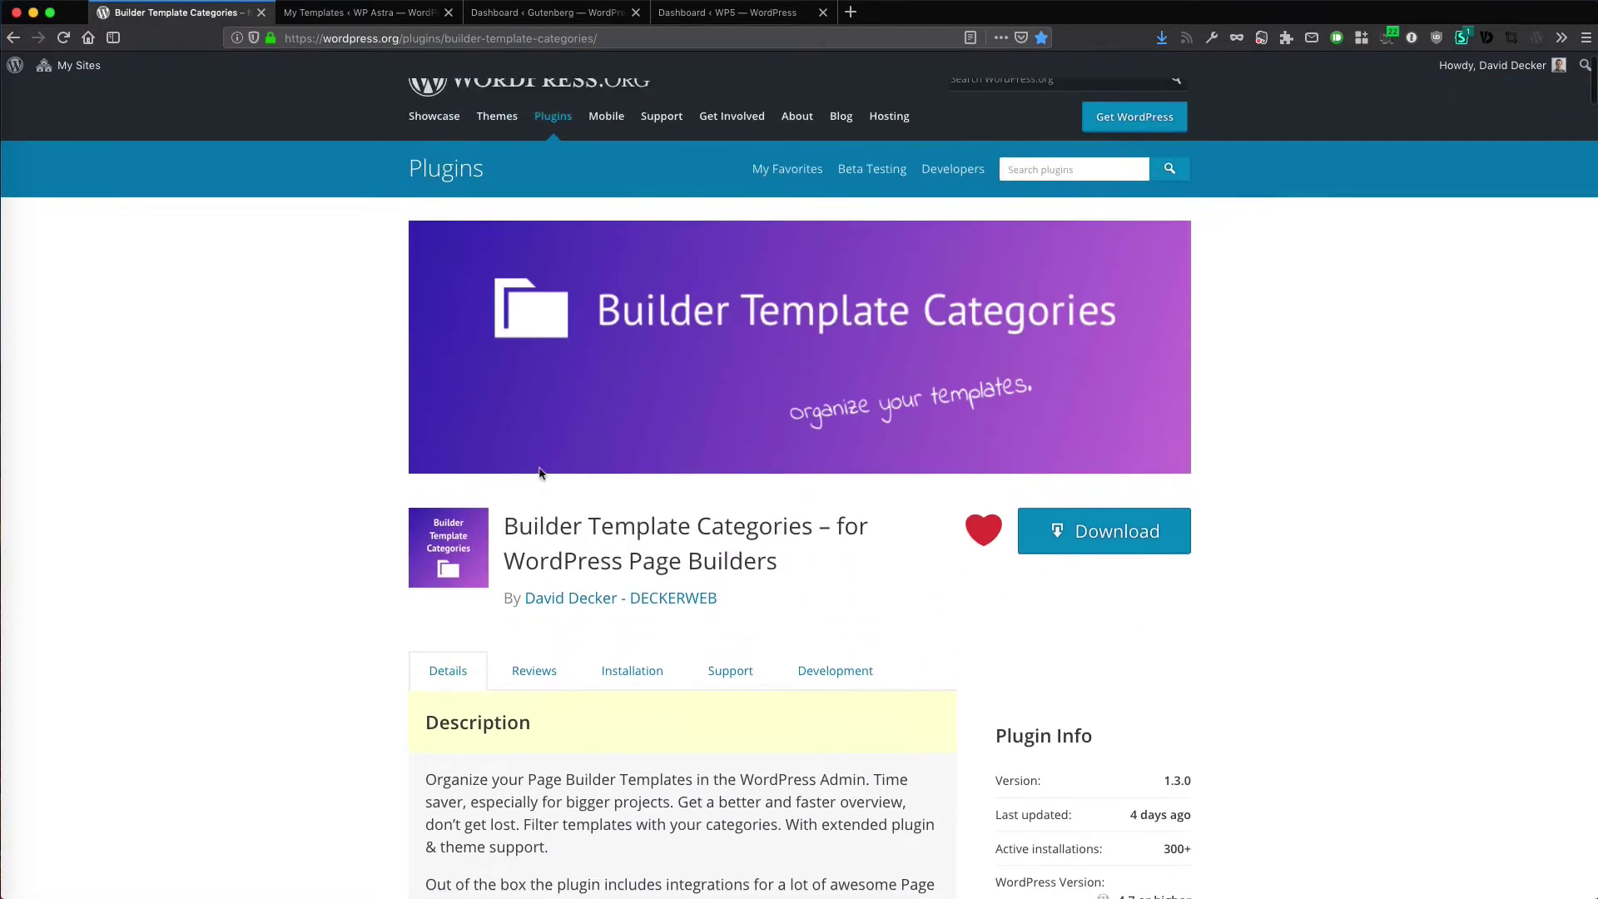
{"action": "scroll", "coordinate": [540, 473], "scroll_direction": "up", "scroll_amount": 2}
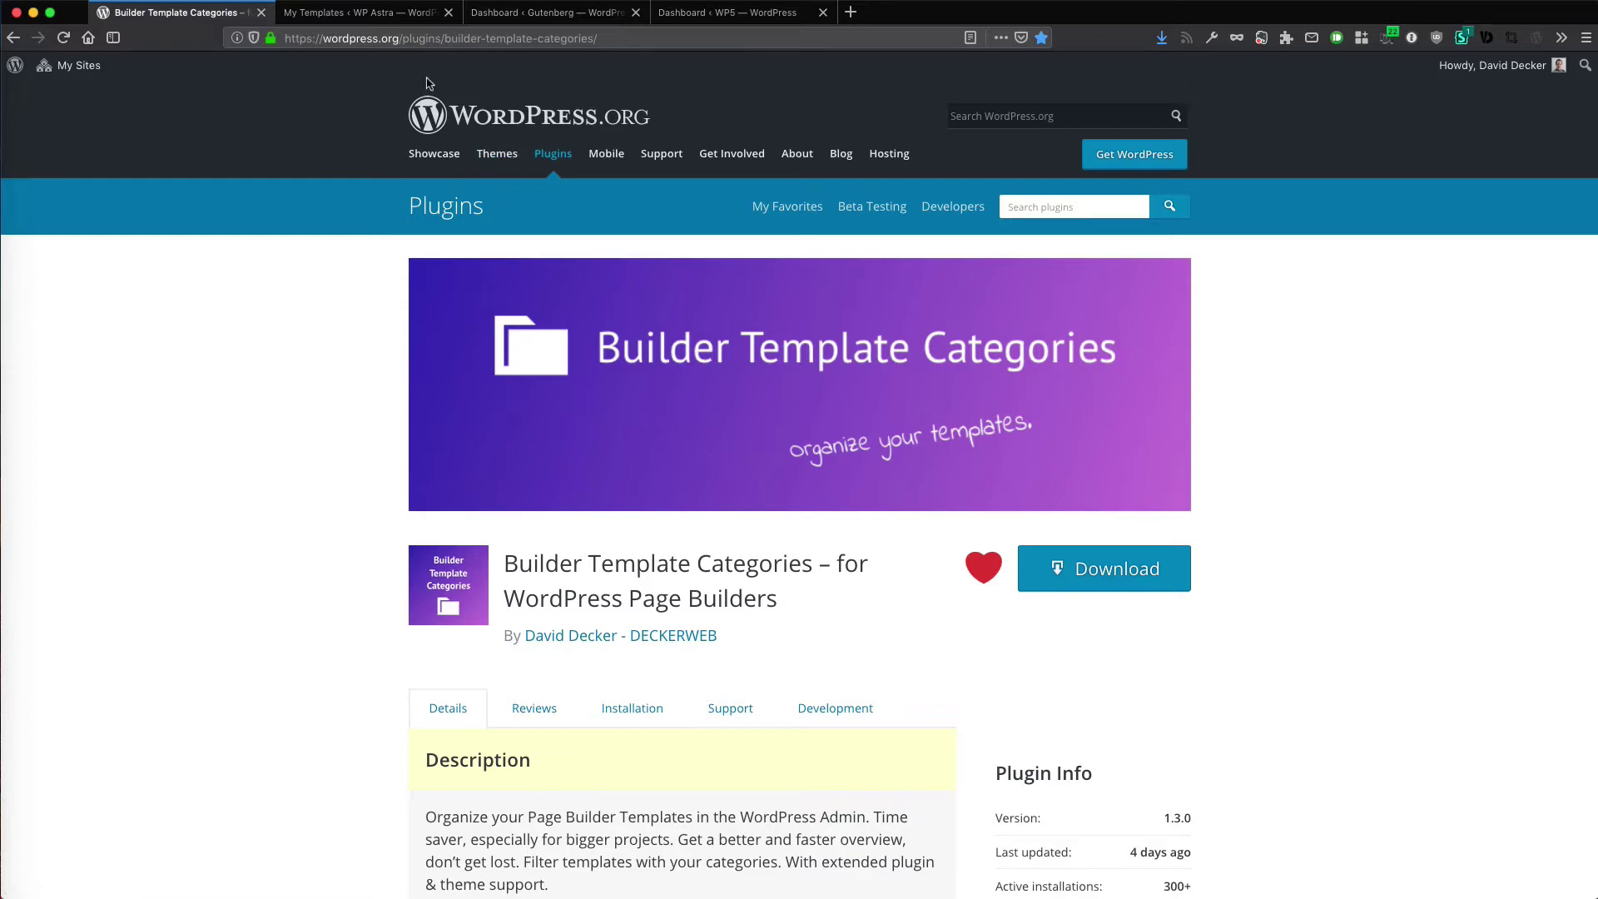
Return to the My Templates list and scroll through its 31 templates
{"action": "left_click", "coordinate": [397, 23]}
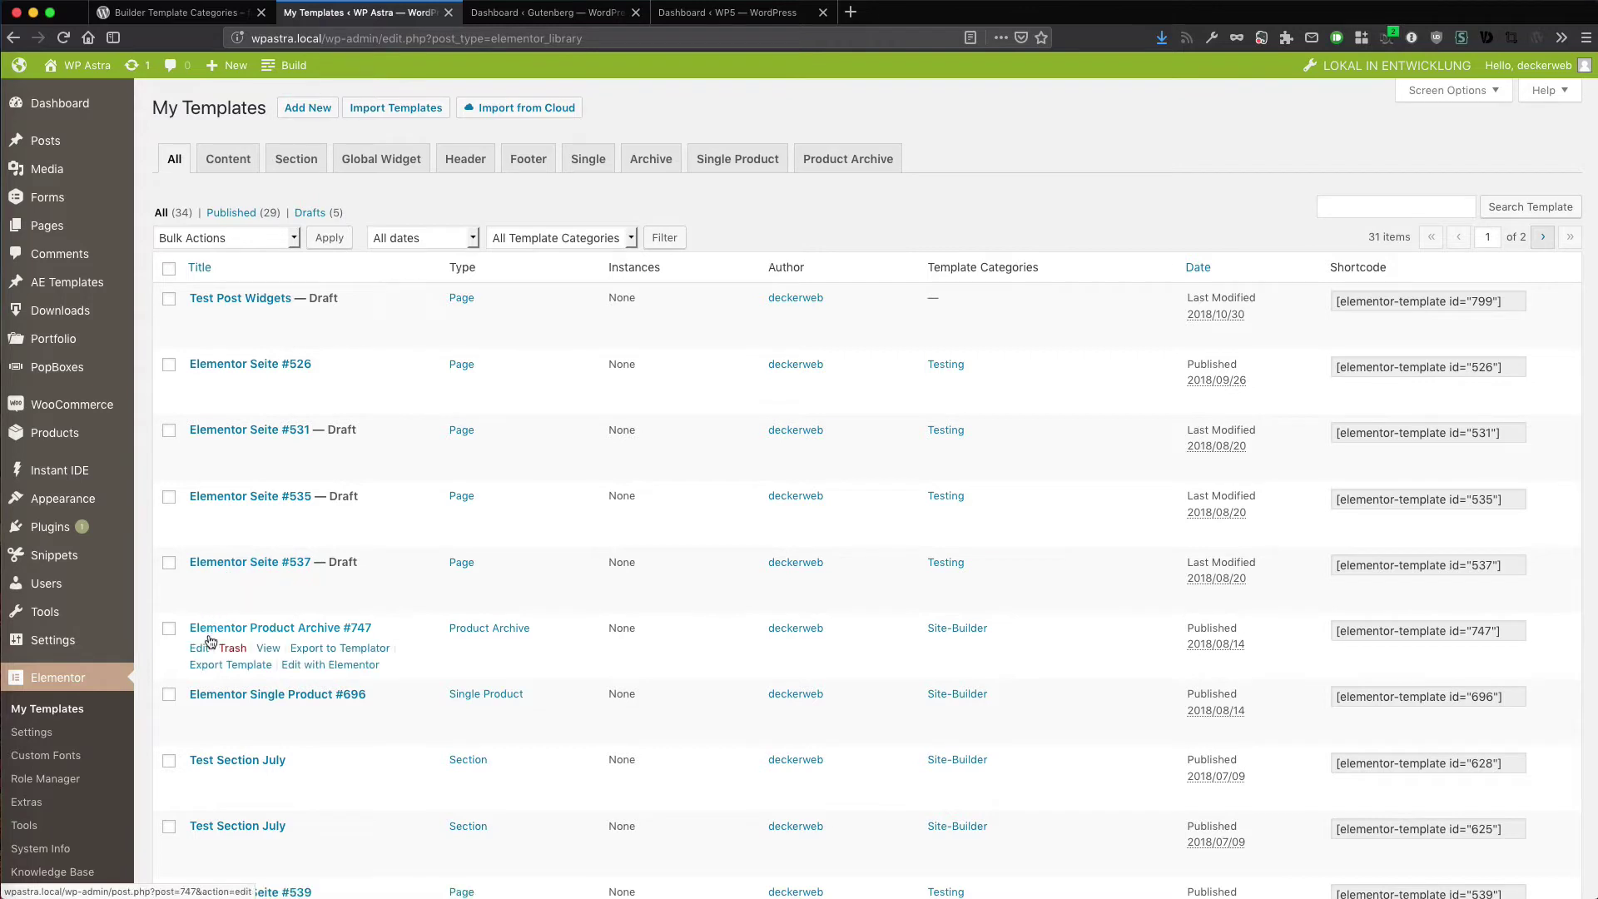
{"action": "scroll", "coordinate": [211, 639], "scroll_direction": "down", "scroll_amount": 1}
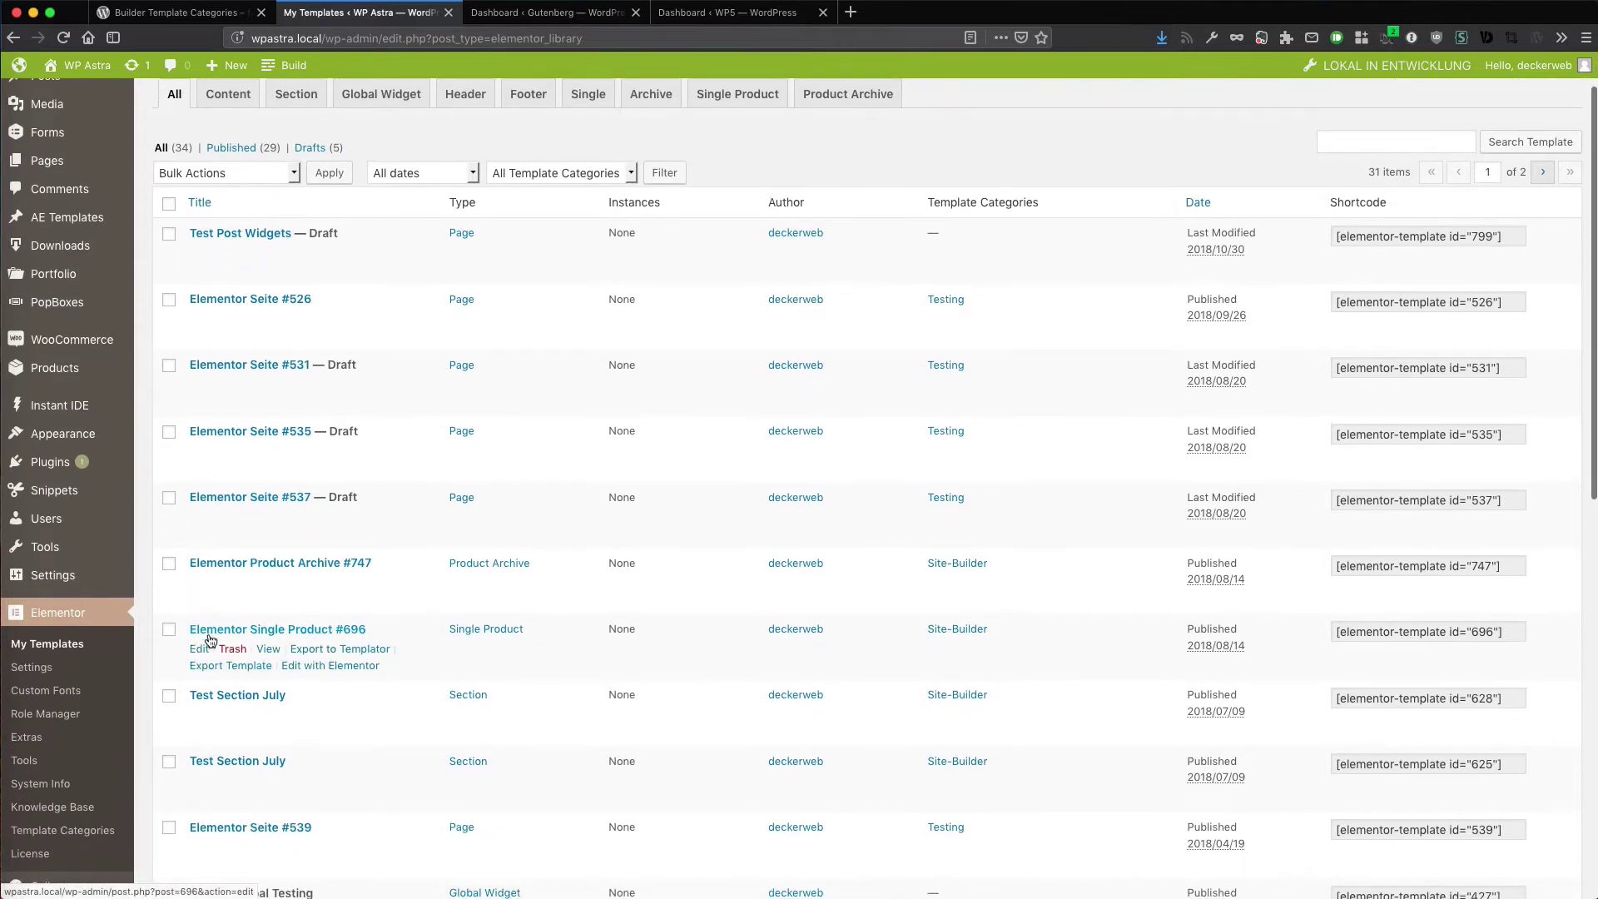
{"action": "scroll", "coordinate": [187, 650], "scroll_direction": "up", "scroll_amount": 1}
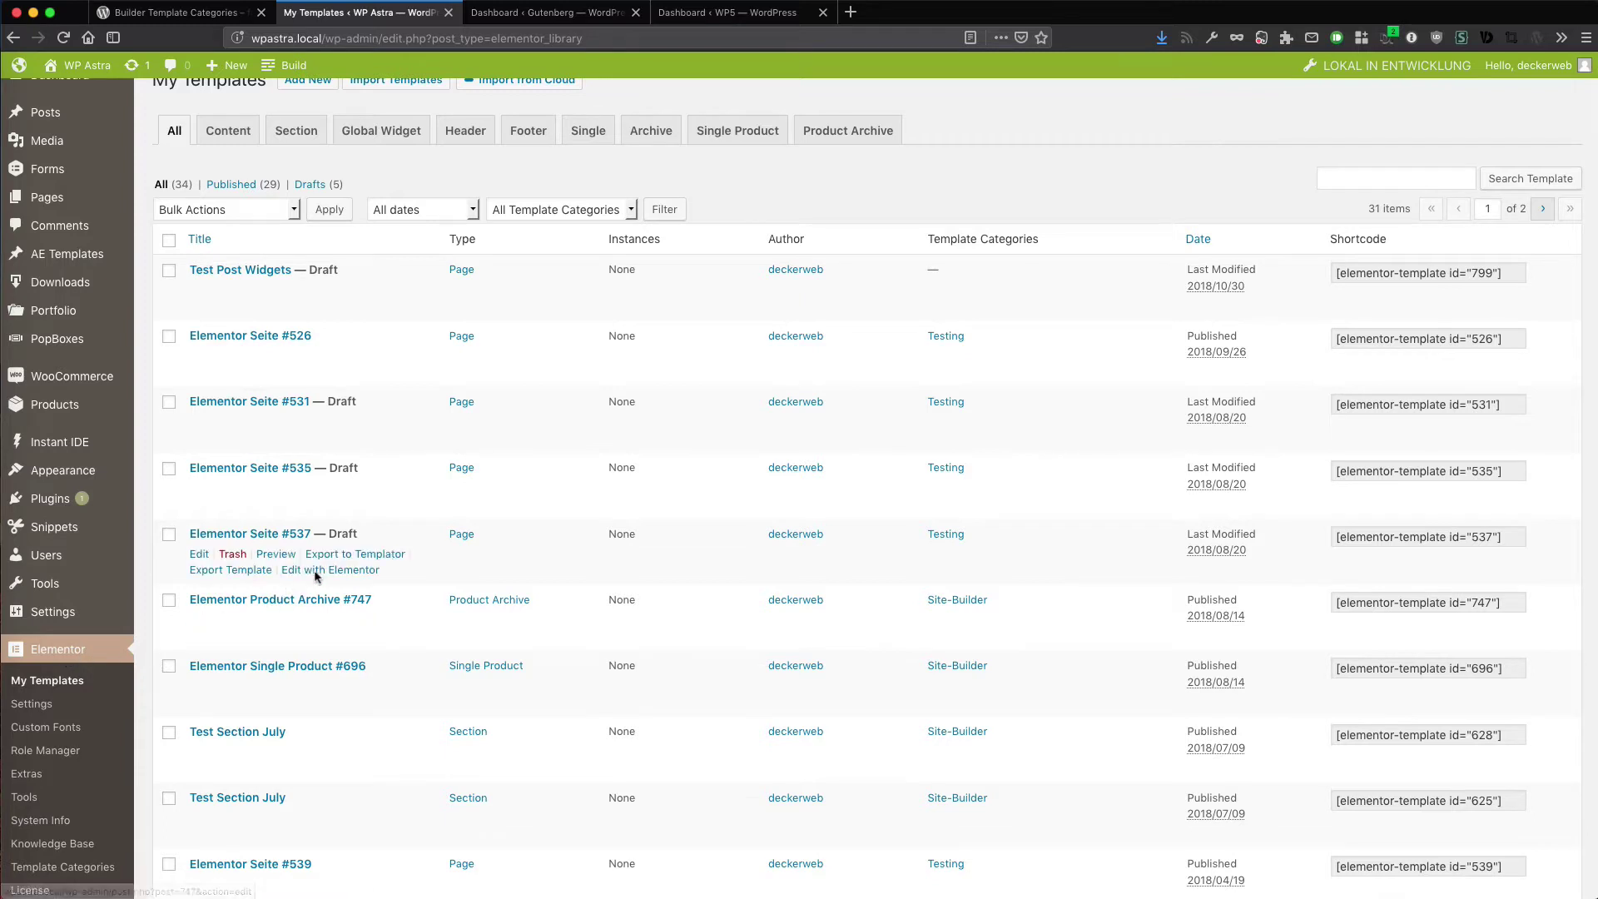
{"action": "scroll", "coordinate": [481, 466], "scroll_direction": "up", "scroll_amount": 1}
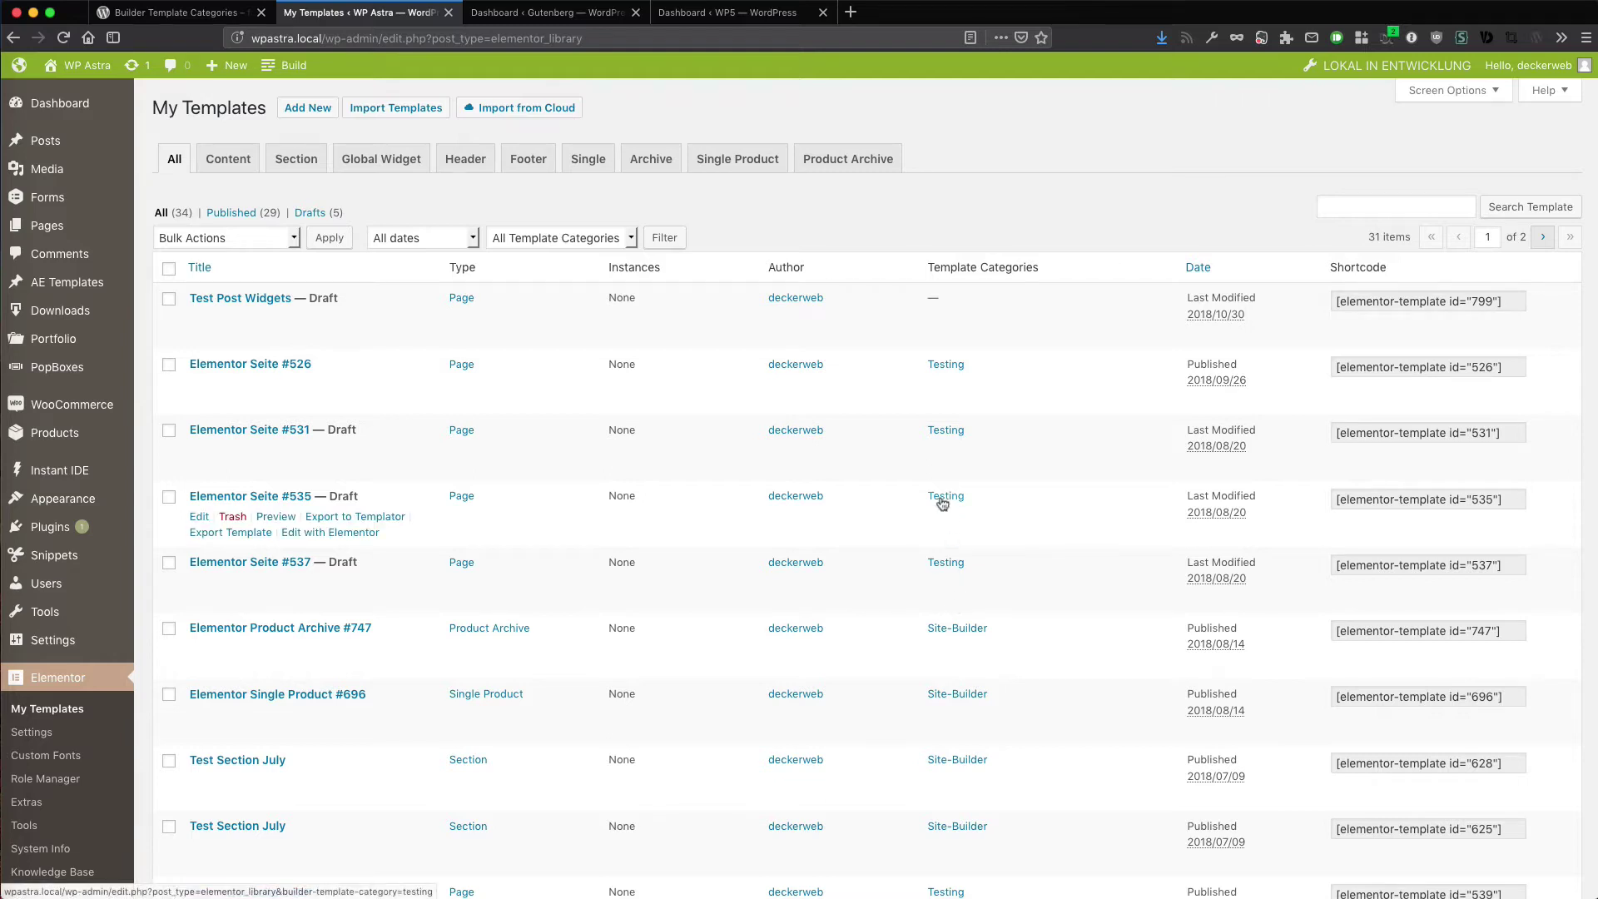
List the Site-Builder templates, then filter the list by the Testing category
{"action": "left_click", "coordinate": [941, 630]}
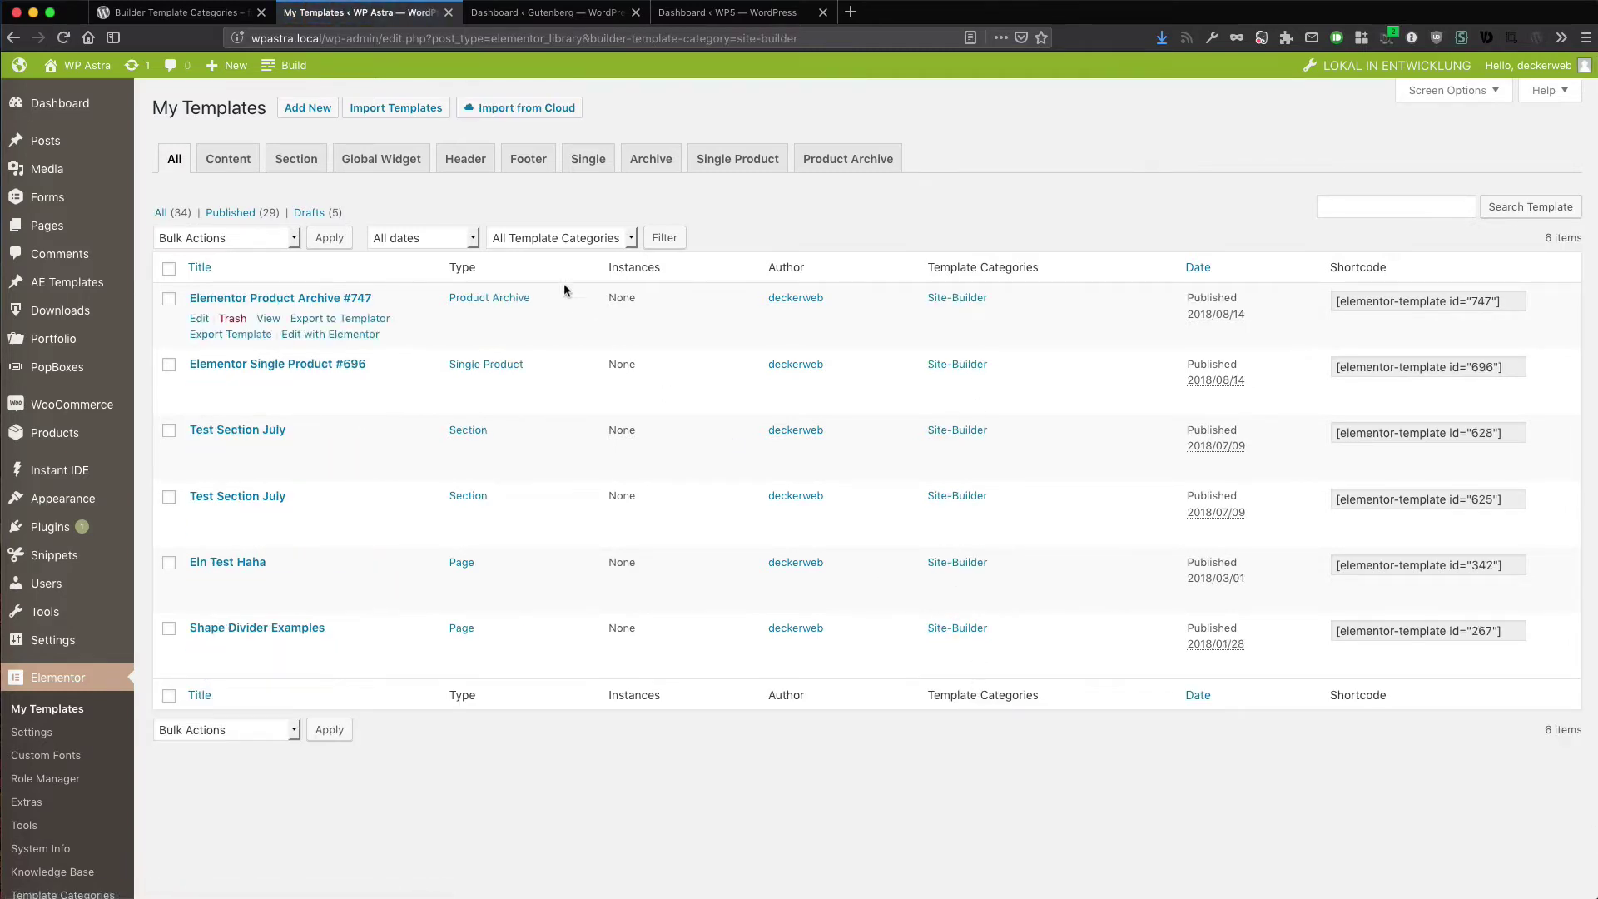
{"action": "left_click", "coordinate": [563, 239]}
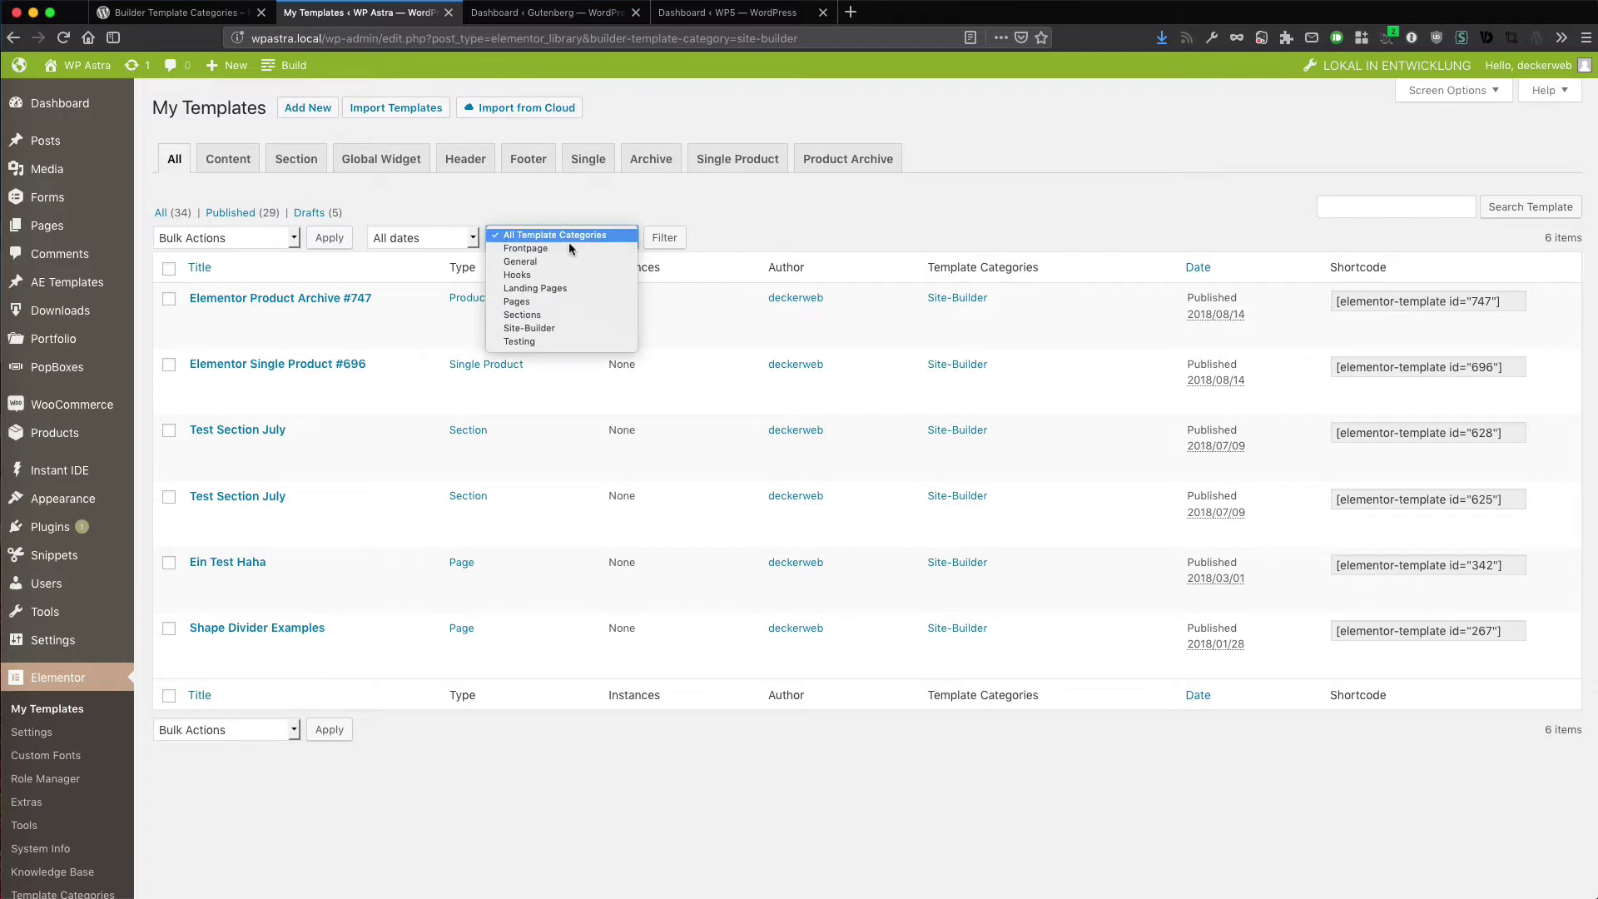
{"action": "left_click", "coordinate": [552, 342]}
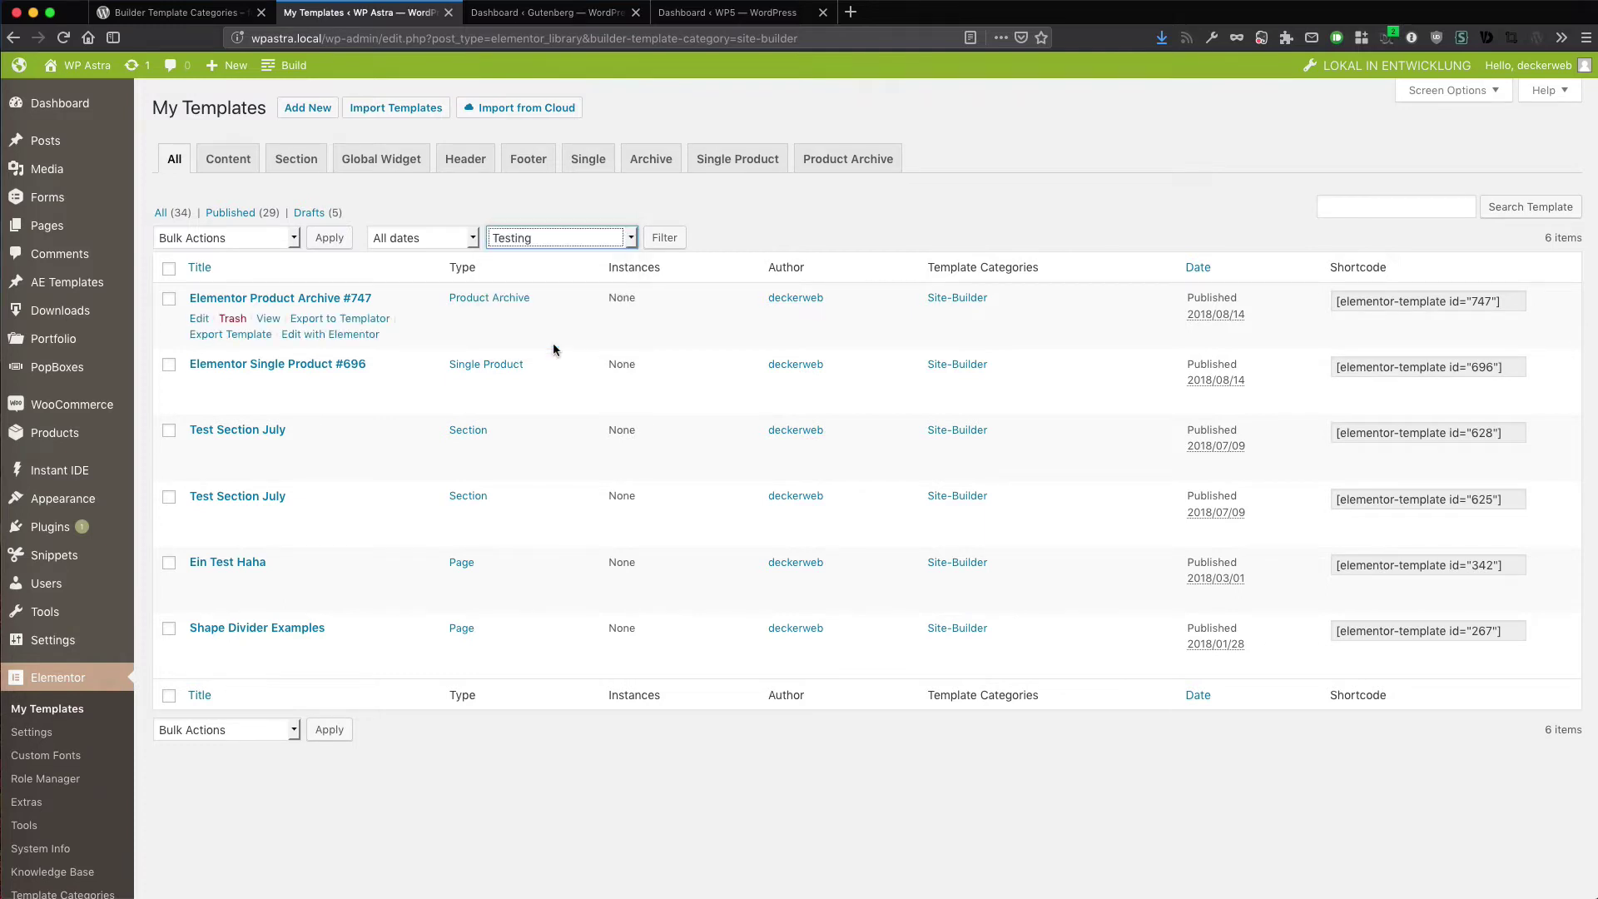
{"action": "left_click", "coordinate": [666, 239]}
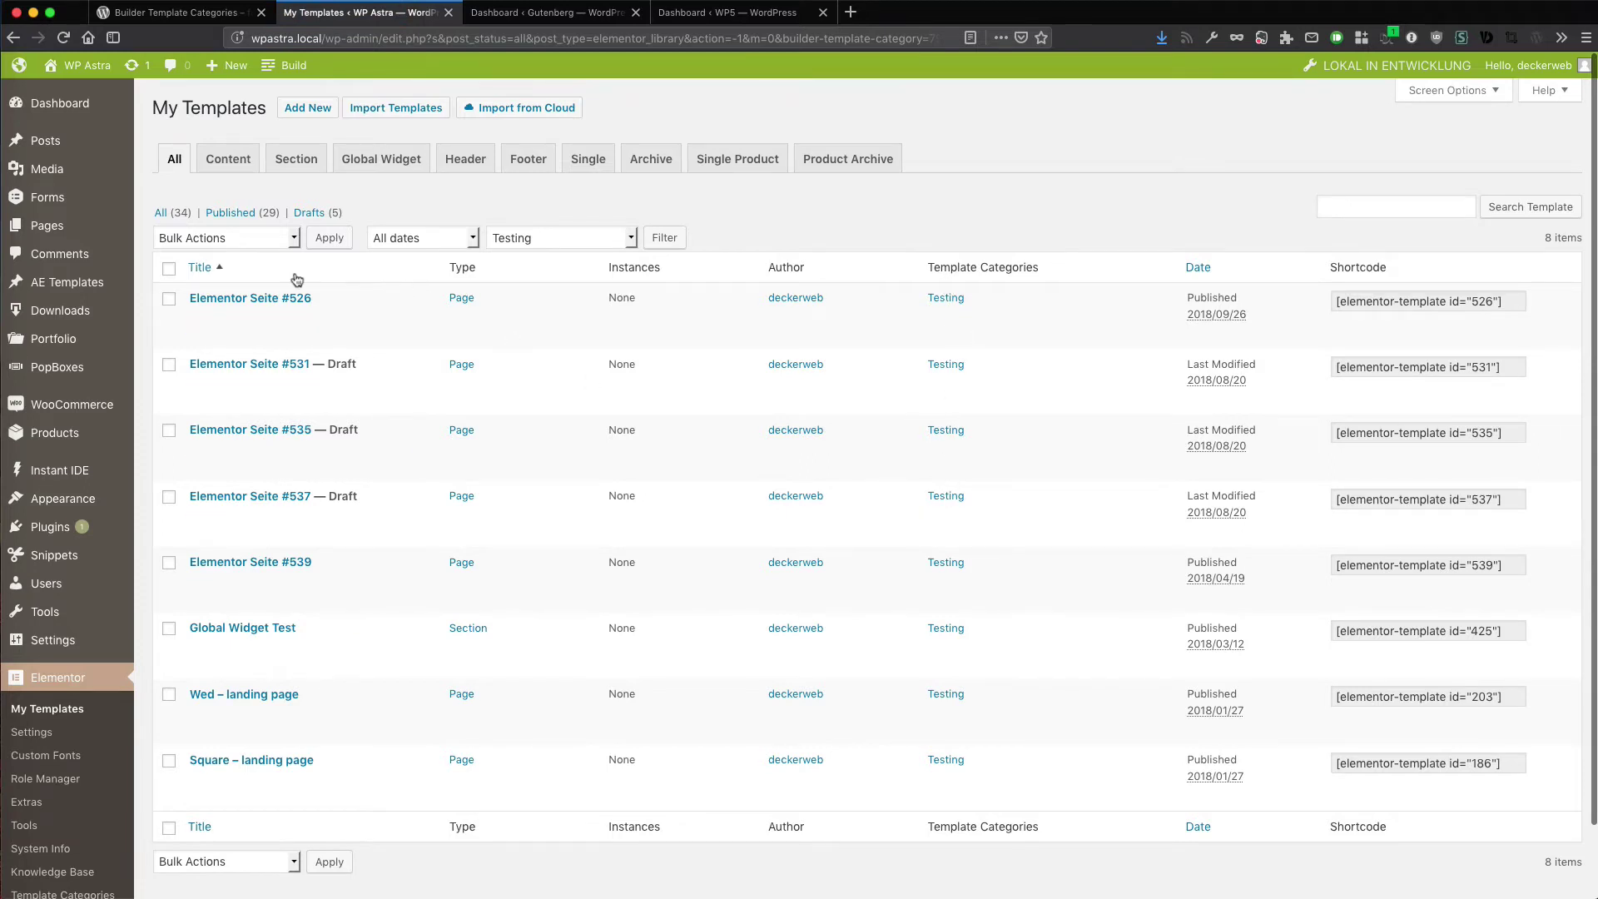
Reset the category filter to All Template Categories to show all 31 templates
{"action": "left_click", "coordinate": [512, 239]}
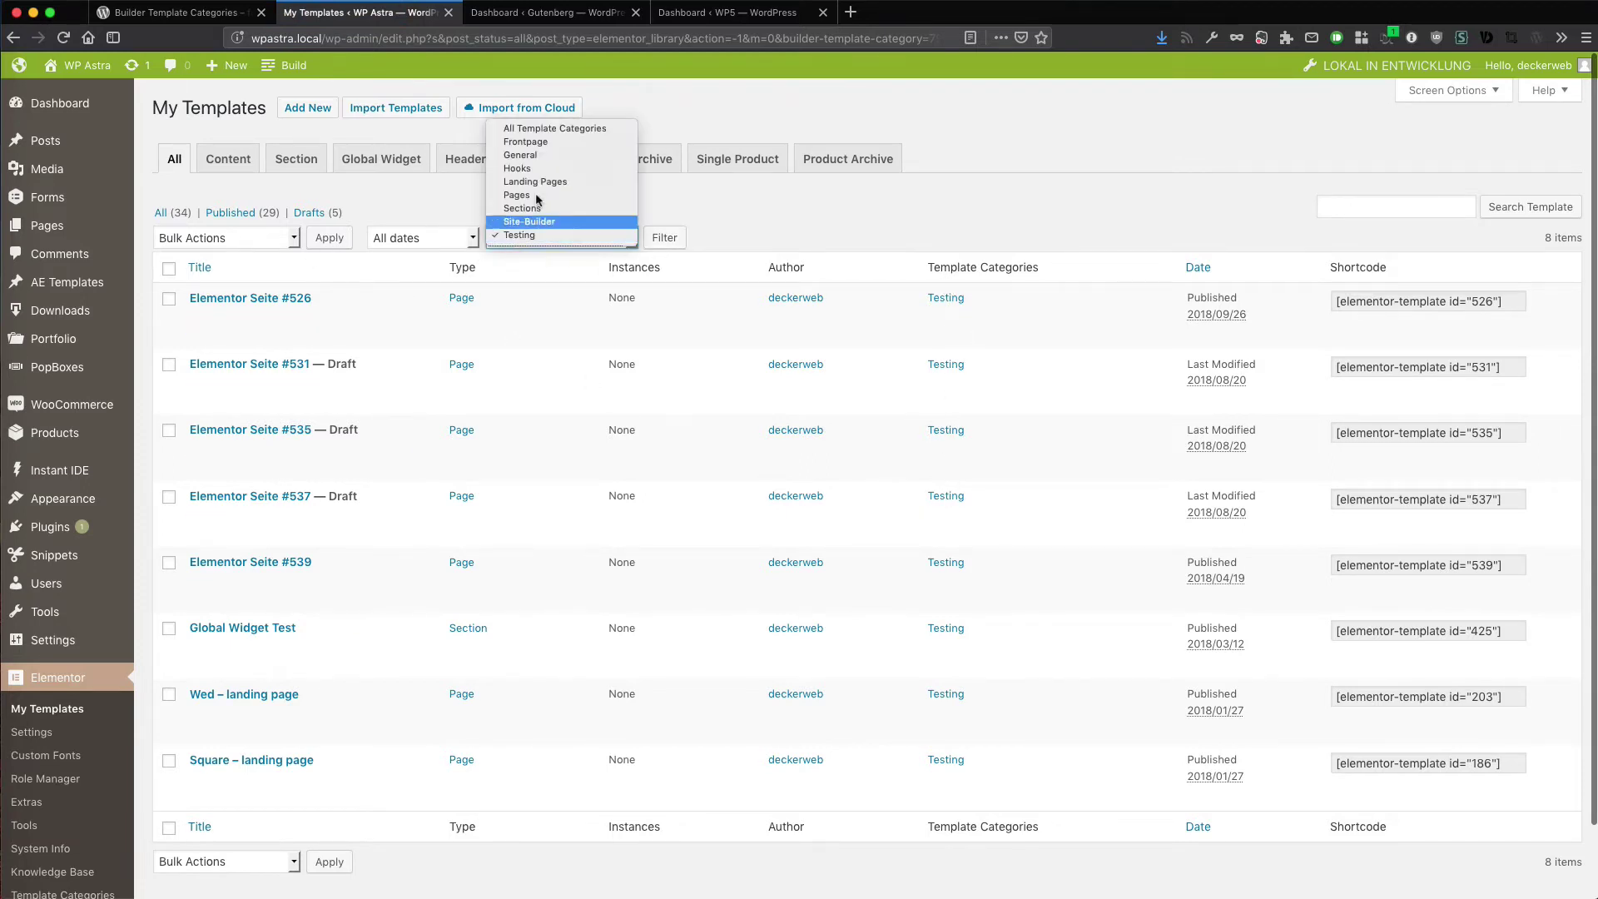
{"action": "left_click", "coordinate": [557, 131]}
{"action": "left_click", "coordinate": [670, 241]}
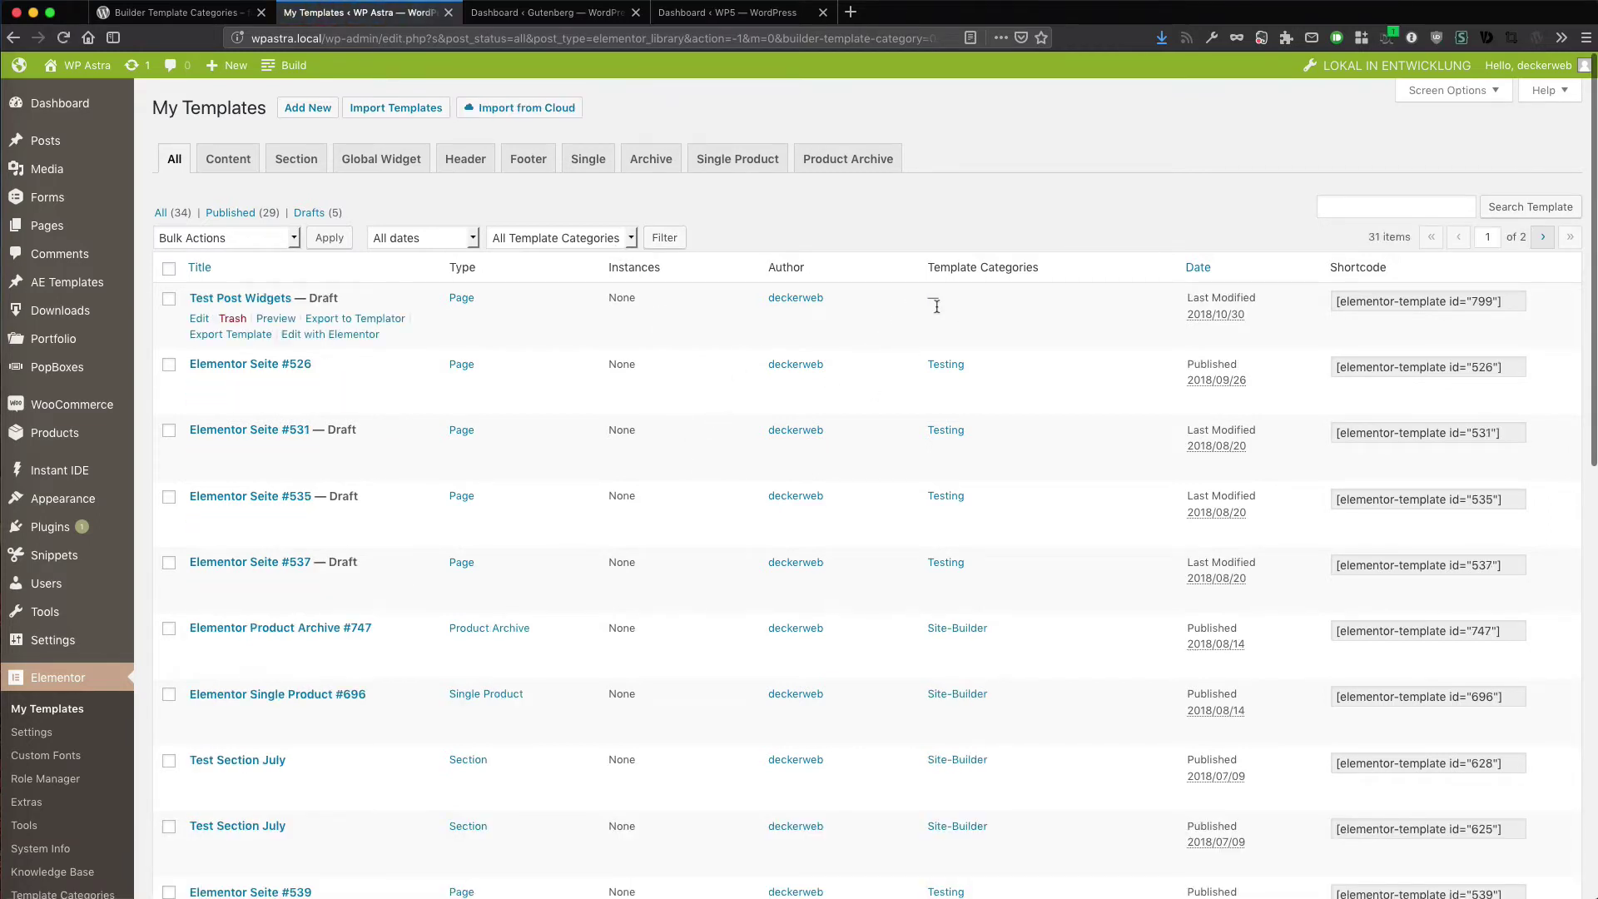
Assign the Test Post Widgets template to the General category and save it as a draft
{"action": "left_click", "coordinate": [208, 323]}
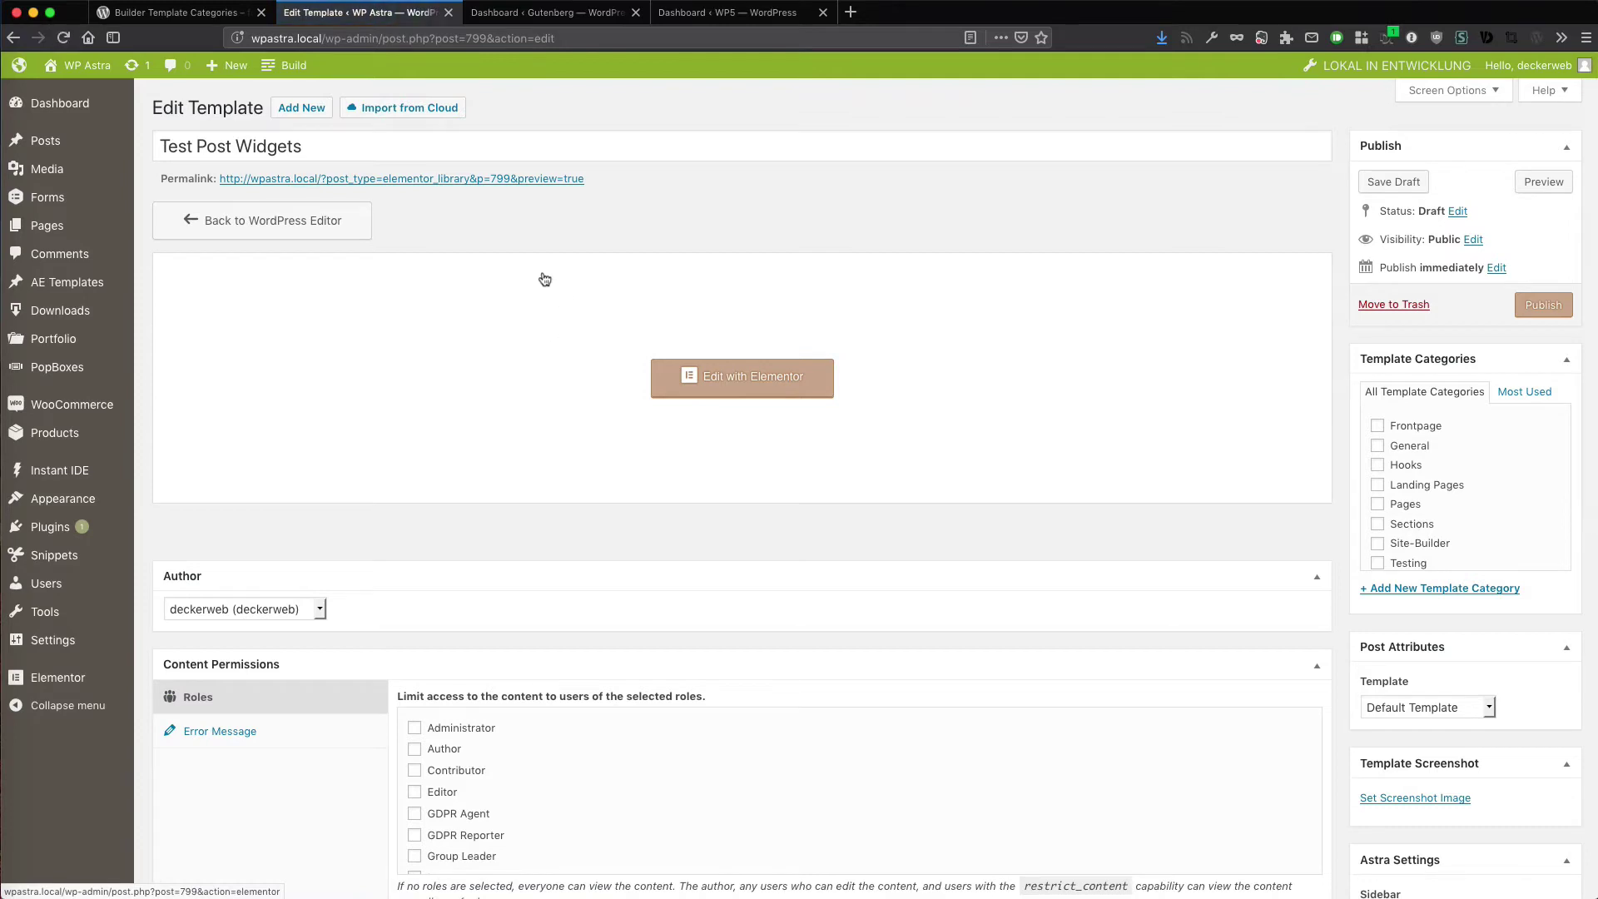
{"action": "scroll", "coordinate": [788, 631], "scroll_direction": "down", "scroll_amount": 1}
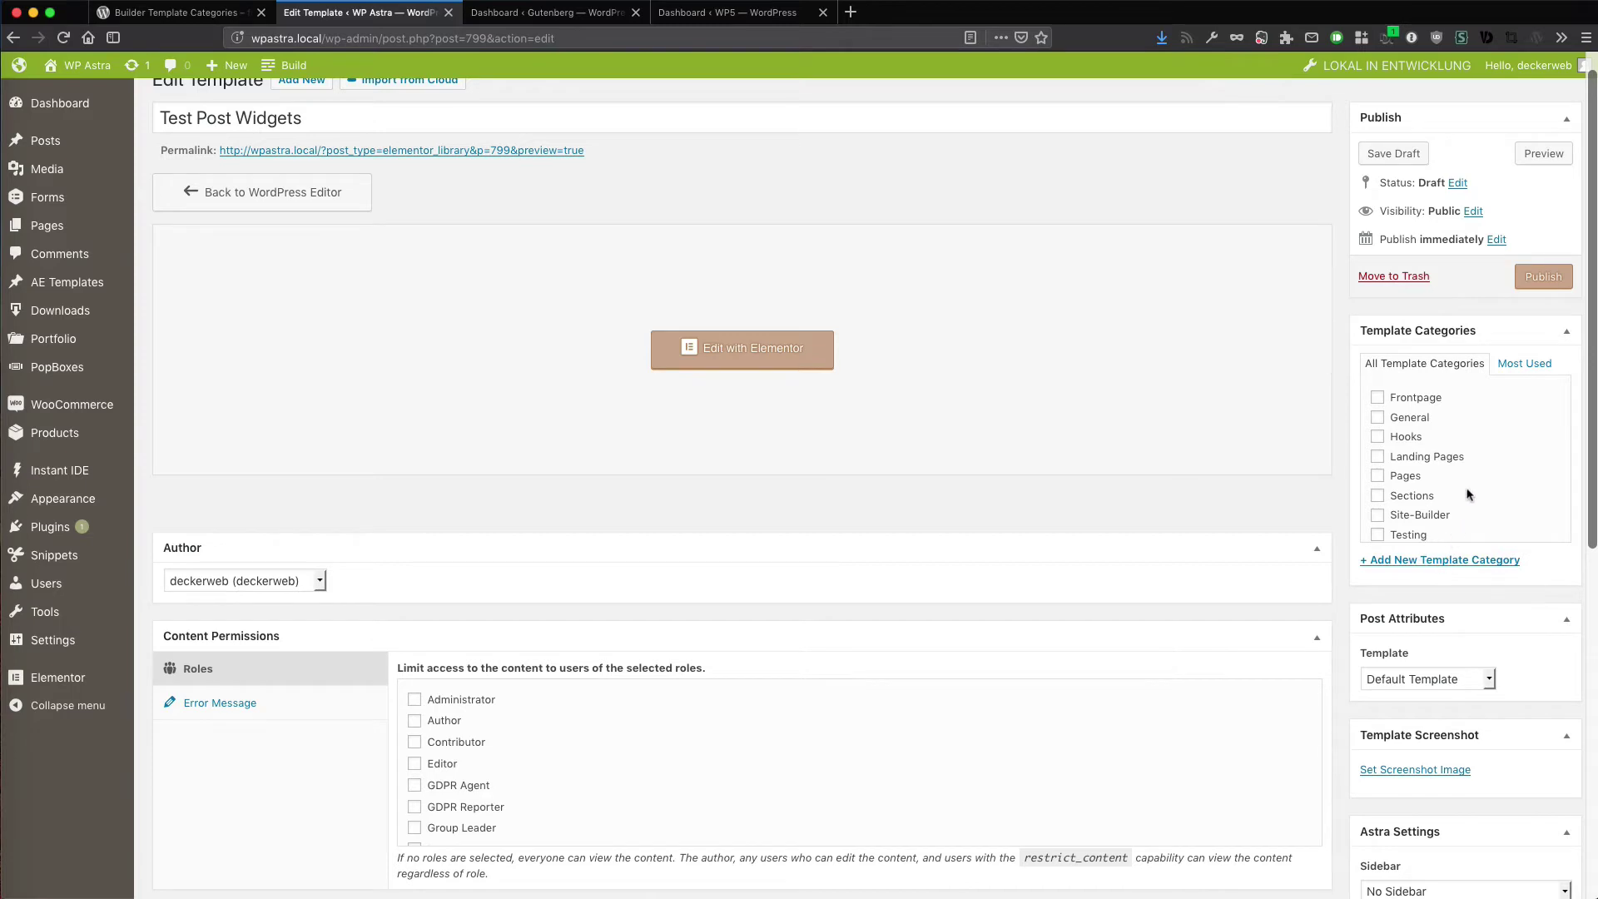
{"action": "scroll", "coordinate": [1469, 487], "scroll_direction": "up", "scroll_amount": 1}
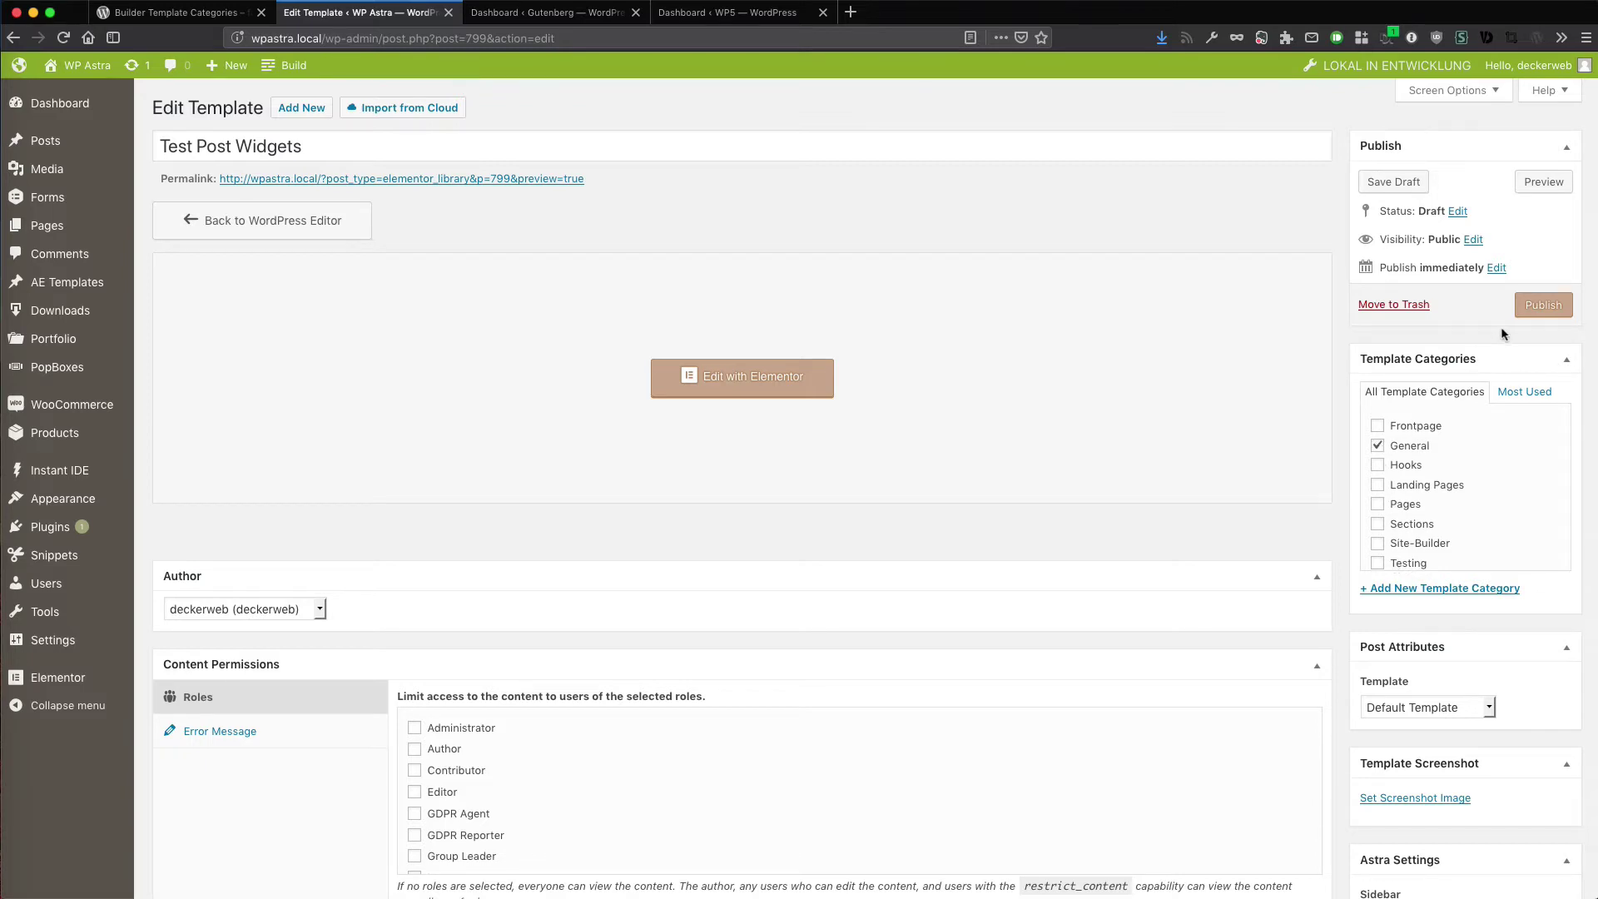
{"action": "left_click", "coordinate": [1387, 182]}
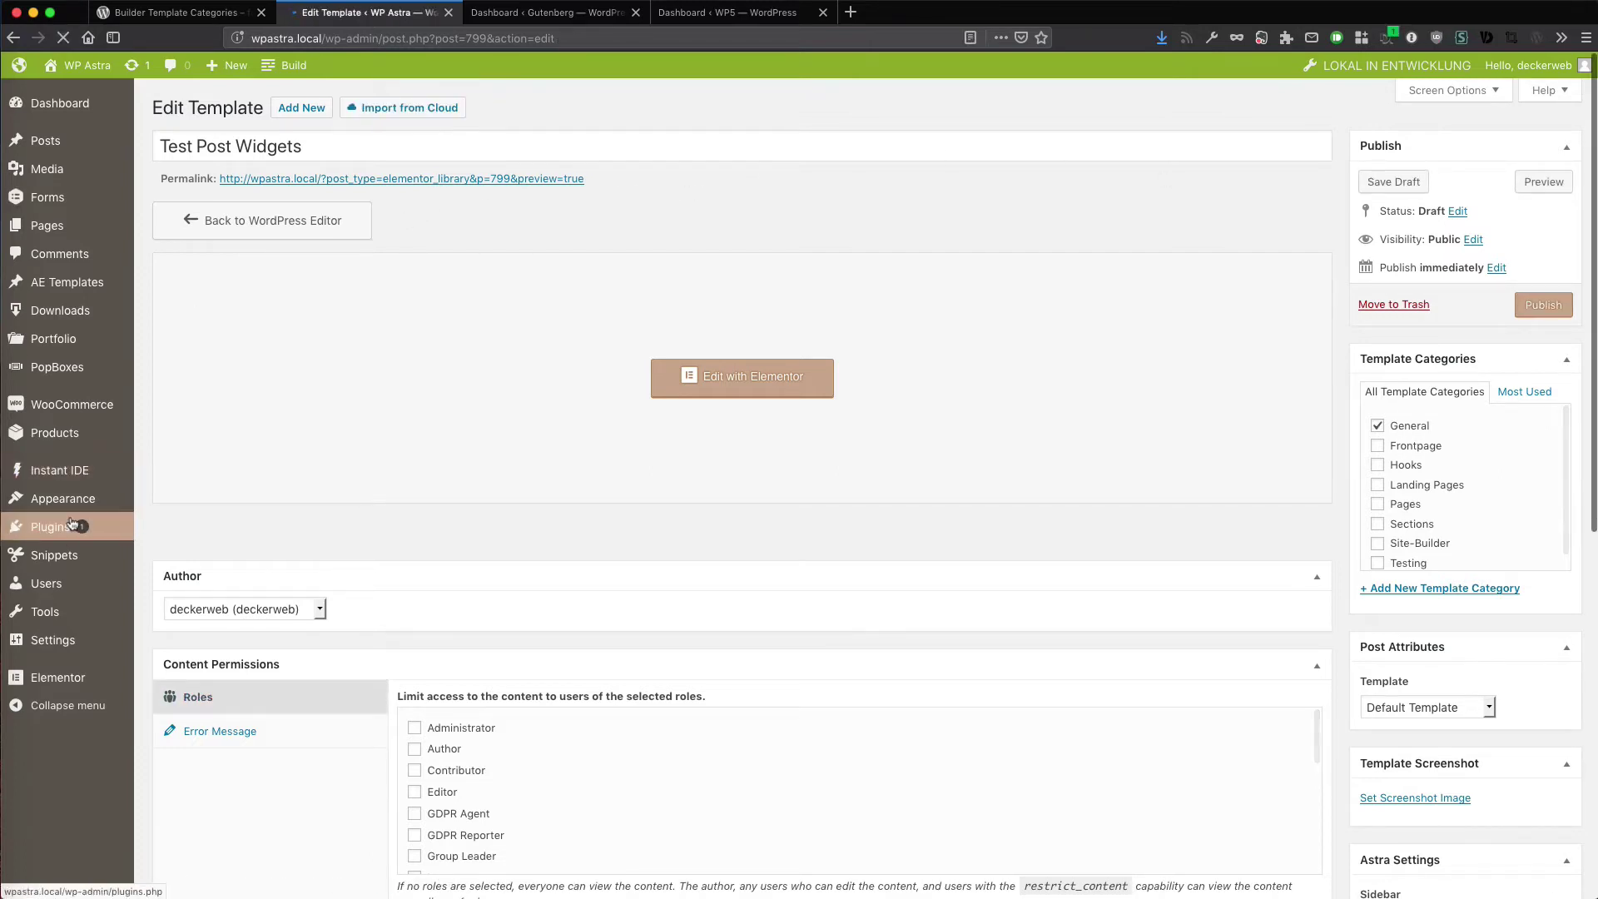
In My Templates, select Test Post Widgets and Elementor Seite #526, #531 and #535 for a bulk action
{"action": "mouse_move", "coordinate": [48, 679]}
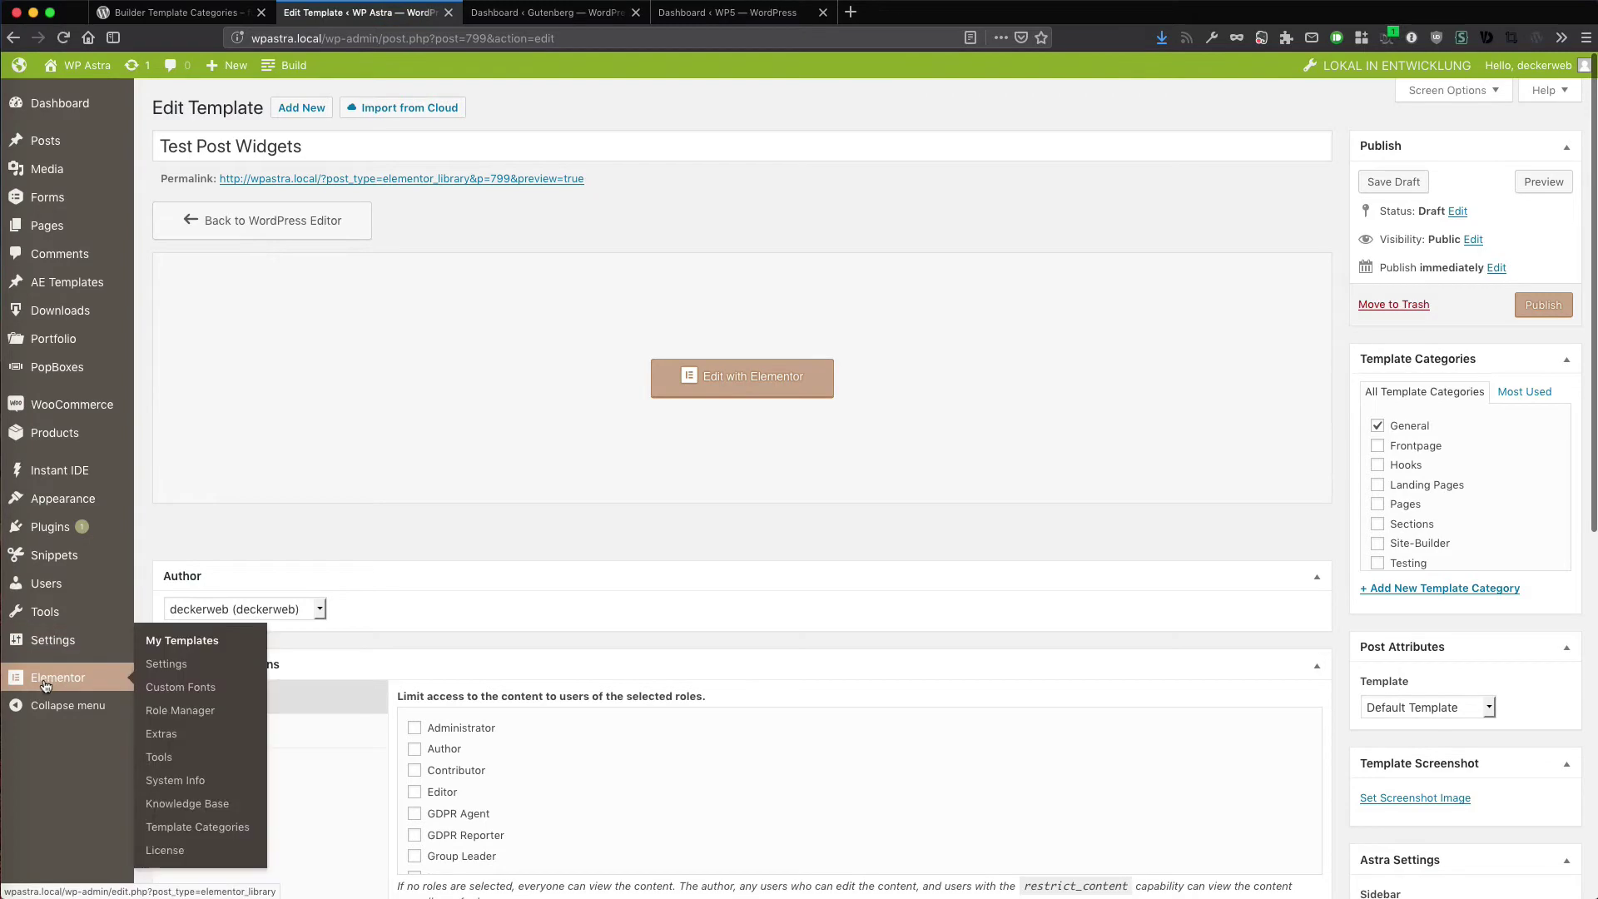
{"action": "left_click", "coordinate": [199, 641]}
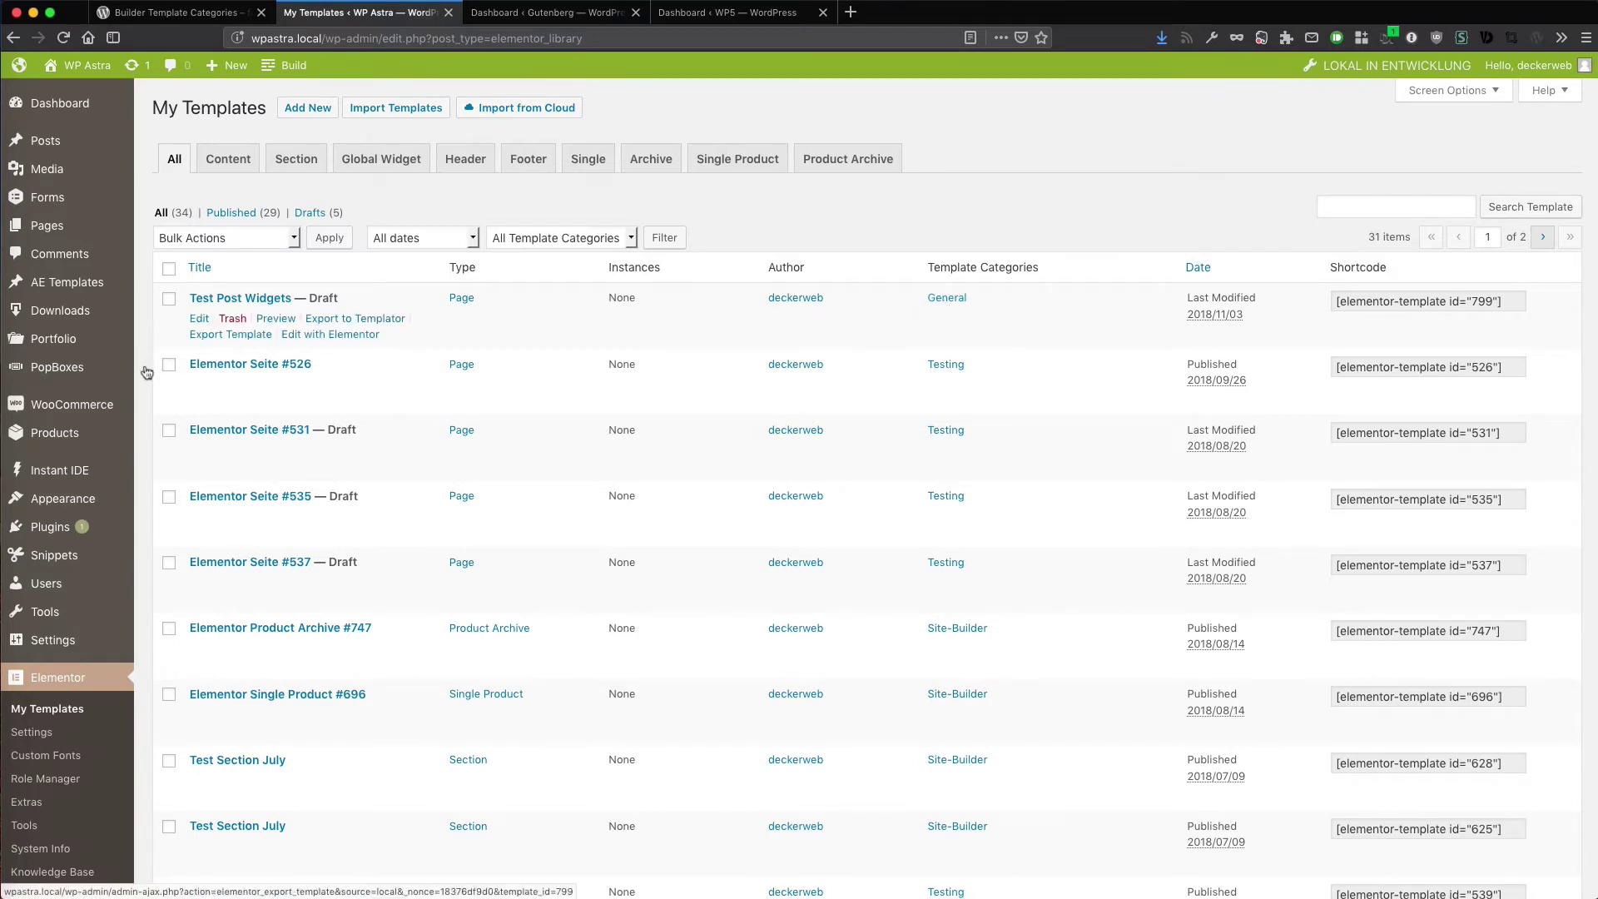
{"action": "left_click", "coordinate": [169, 299]}
{"action": "left_click", "coordinate": [170, 367]}
{"action": "left_click", "coordinate": [171, 432]}
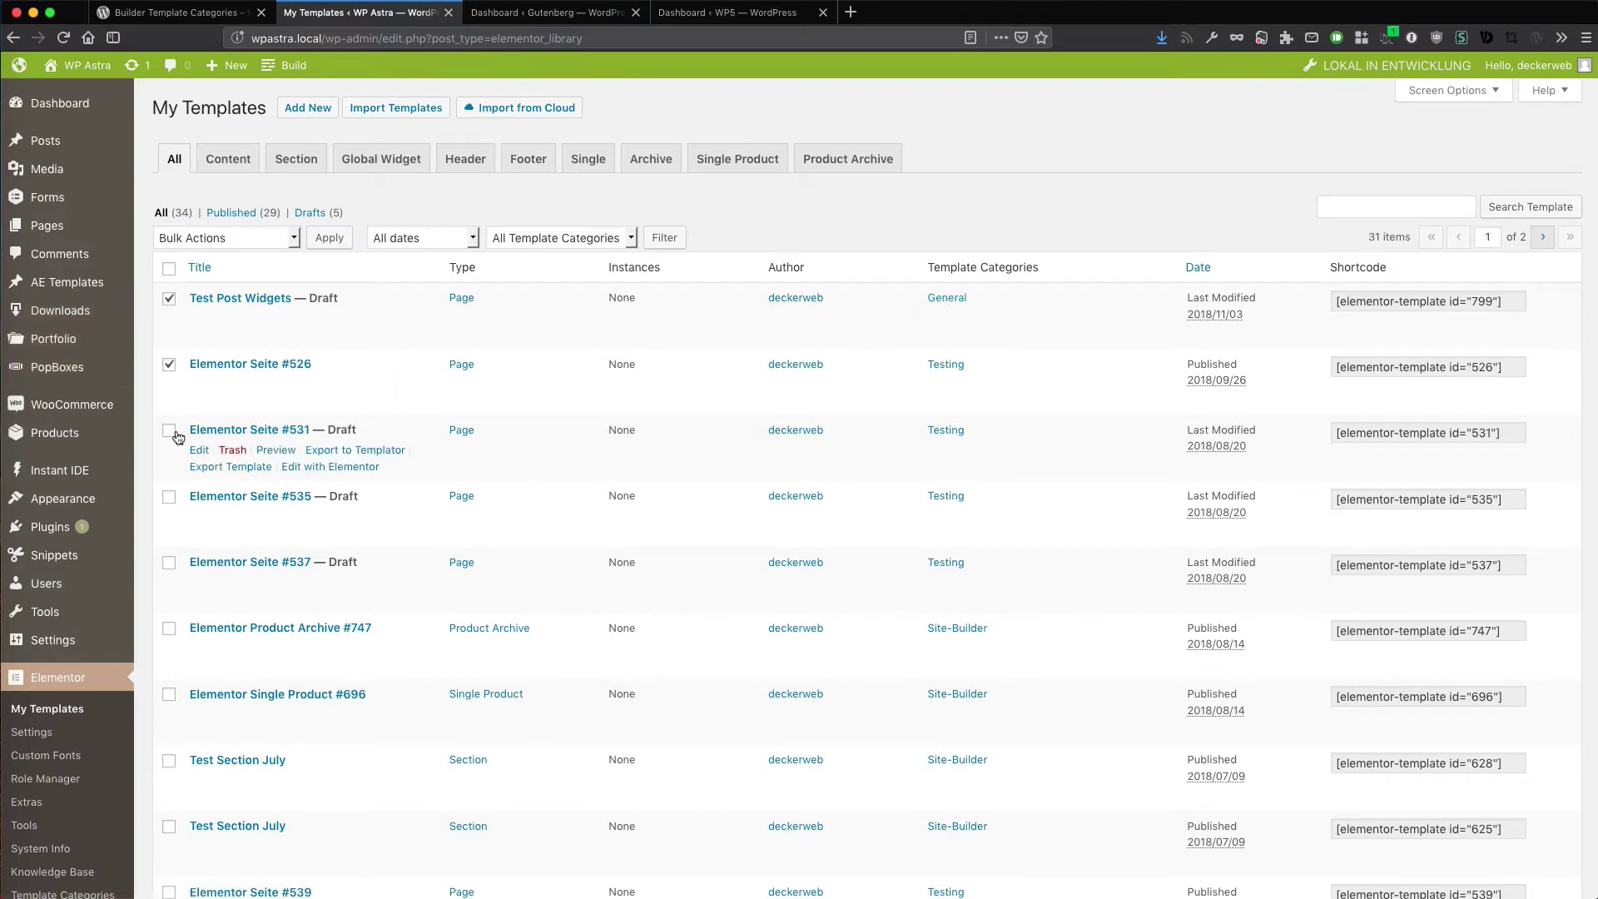
{"action": "left_click", "coordinate": [170, 498]}
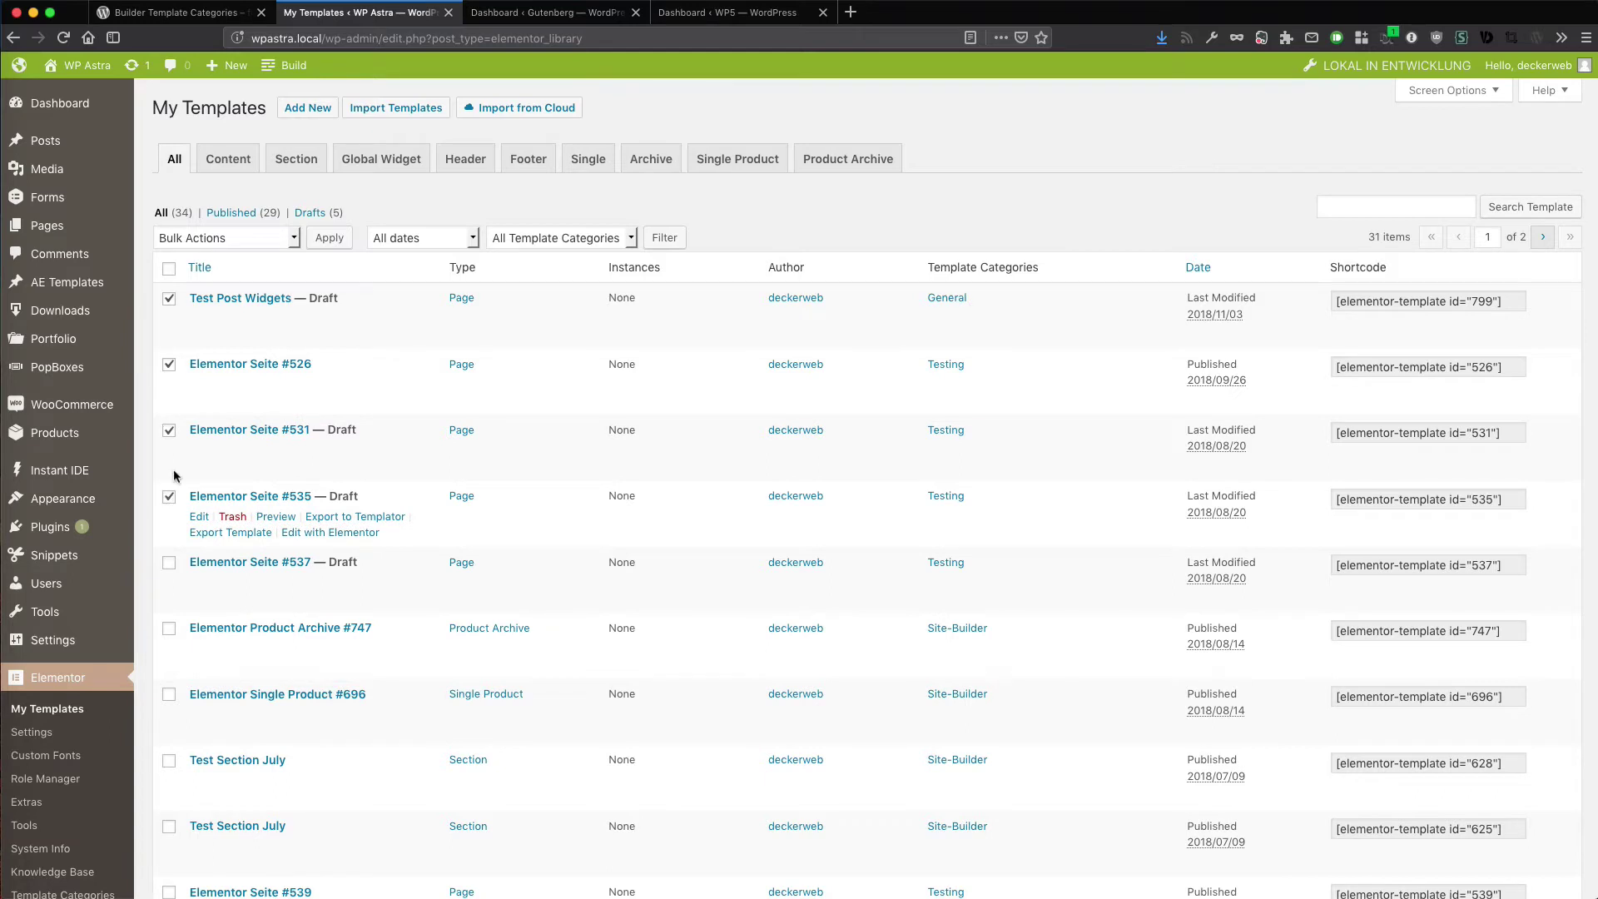
{"action": "left_click", "coordinate": [209, 237]}
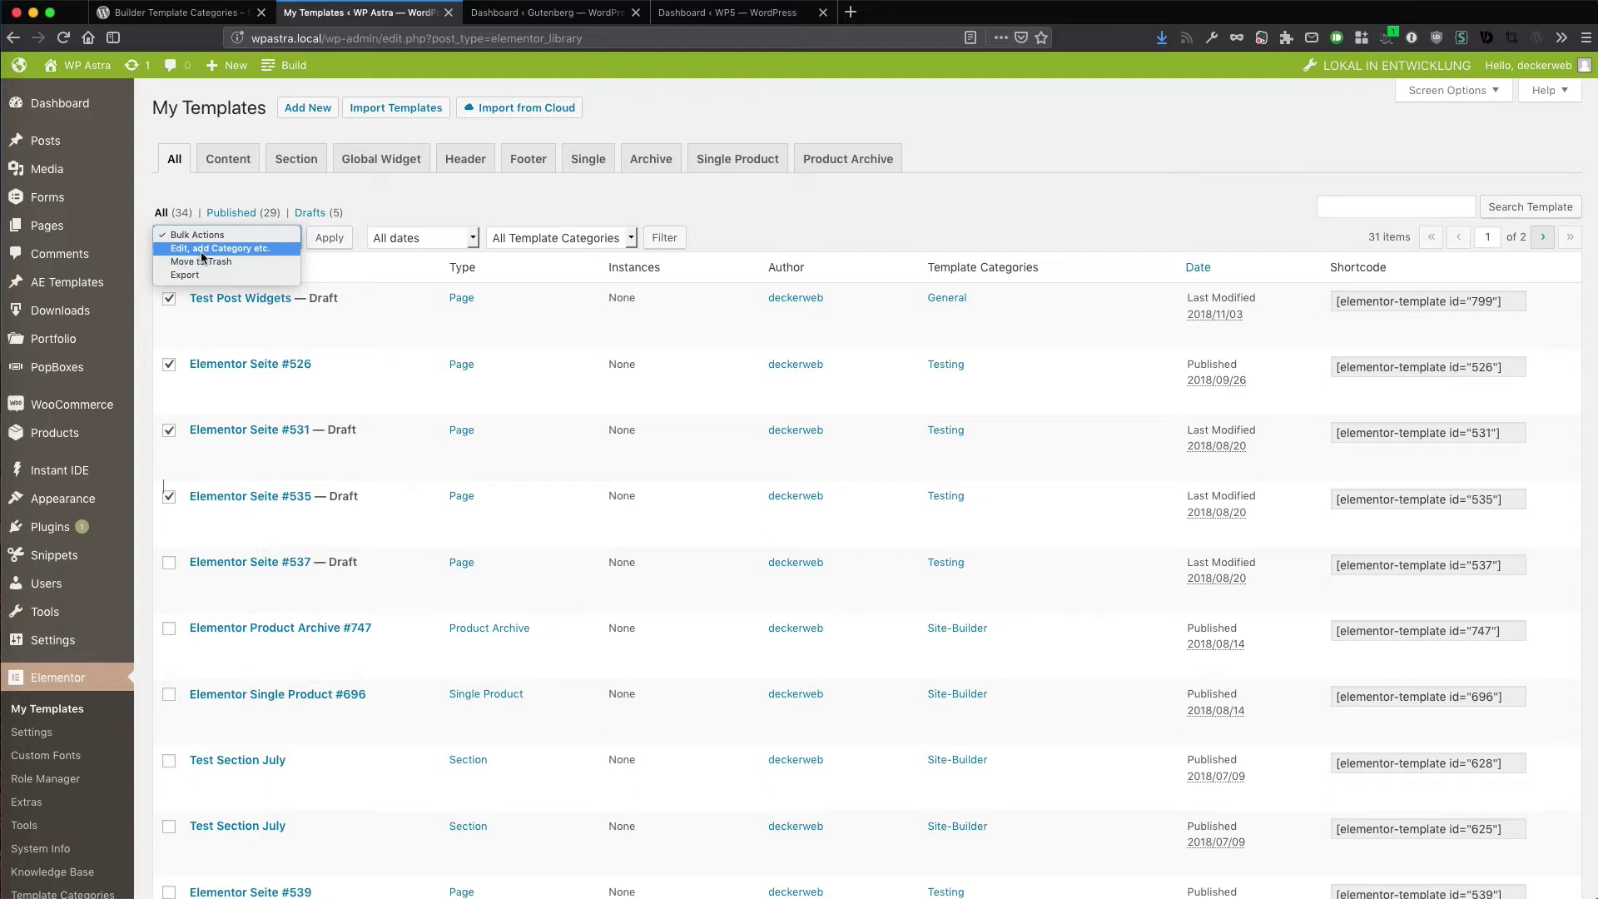
Bulk-edit the four selected templates to add the Pages and Sections categories
{"action": "left_click", "coordinate": [266, 248]}
{"action": "left_click", "coordinate": [338, 240]}
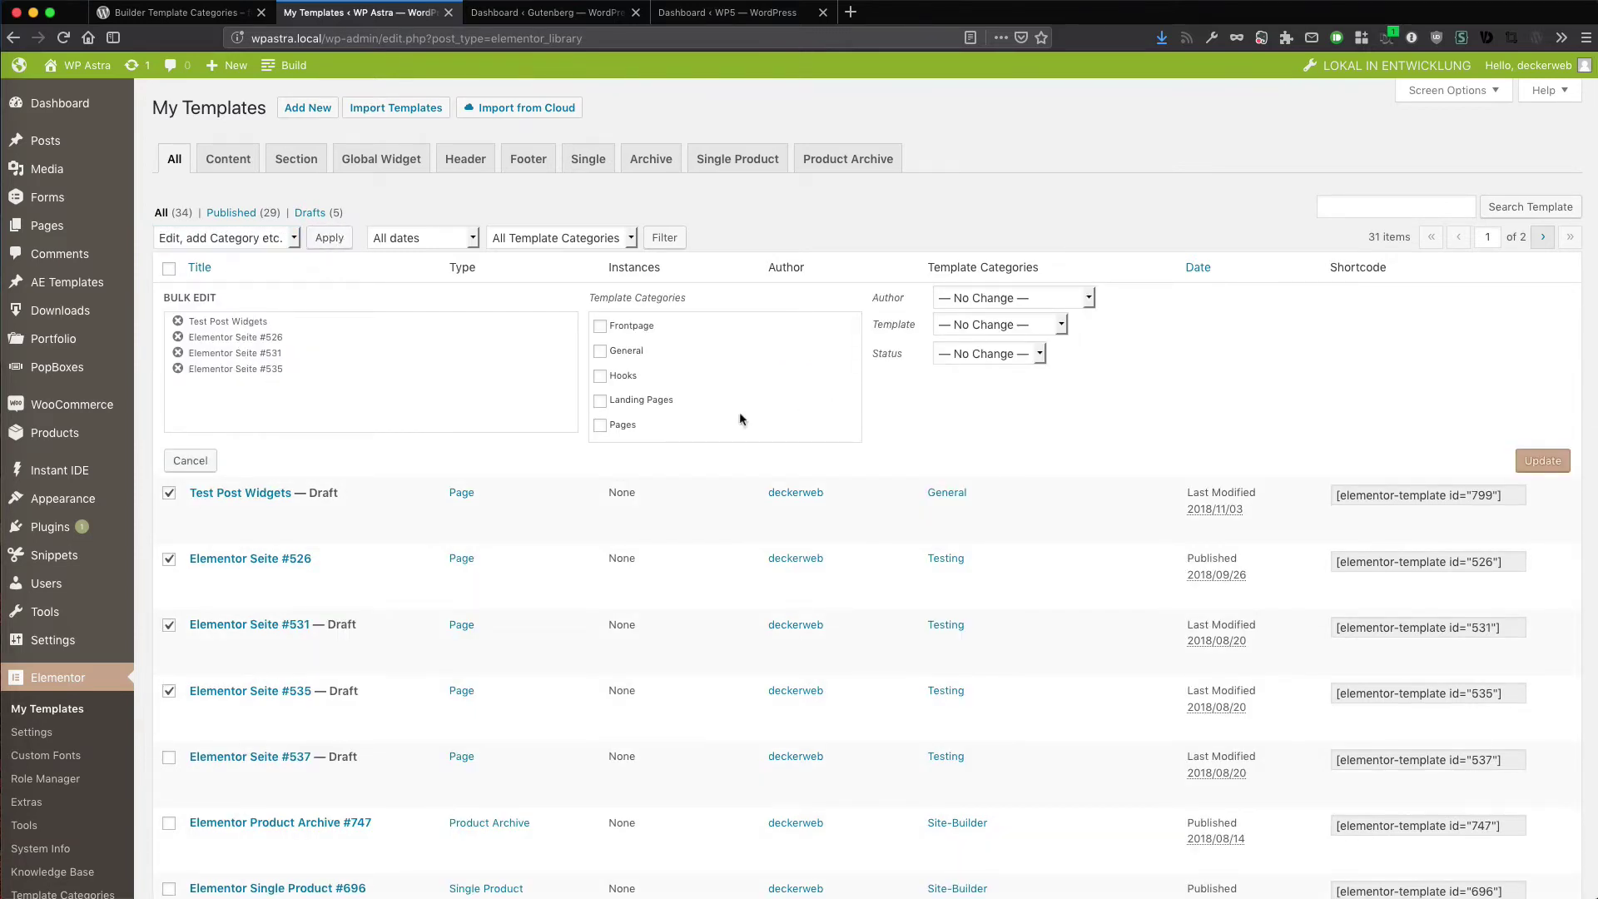
{"action": "scroll", "coordinate": [740, 416], "scroll_direction": "down", "scroll_amount": 3}
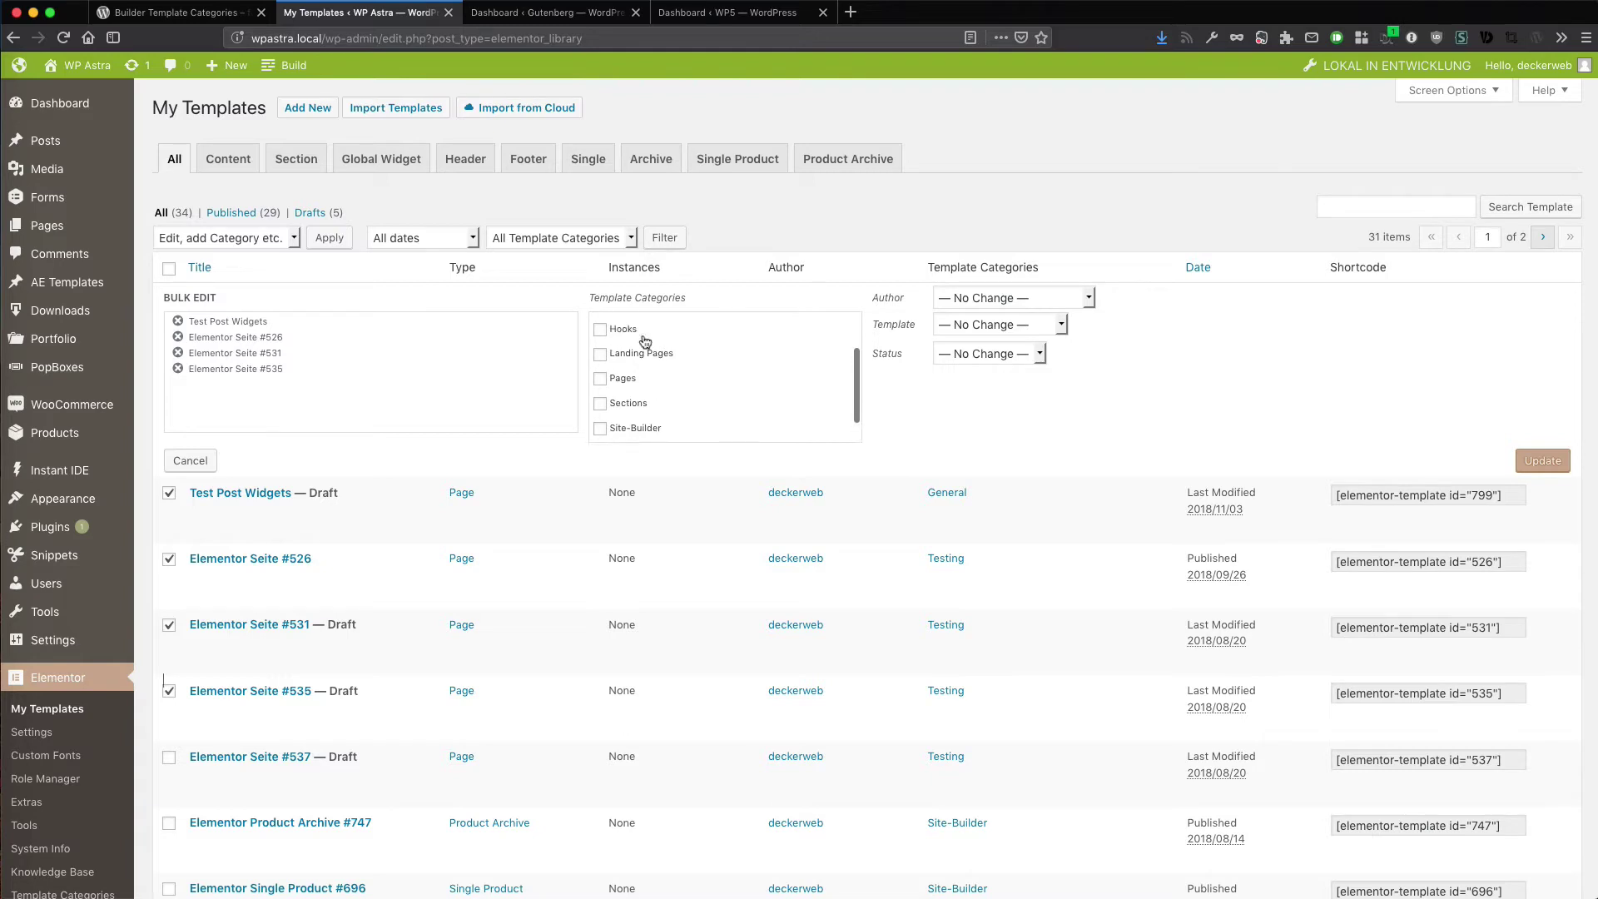
{"action": "left_click", "coordinate": [600, 379]}
{"action": "left_click", "coordinate": [1542, 462]}
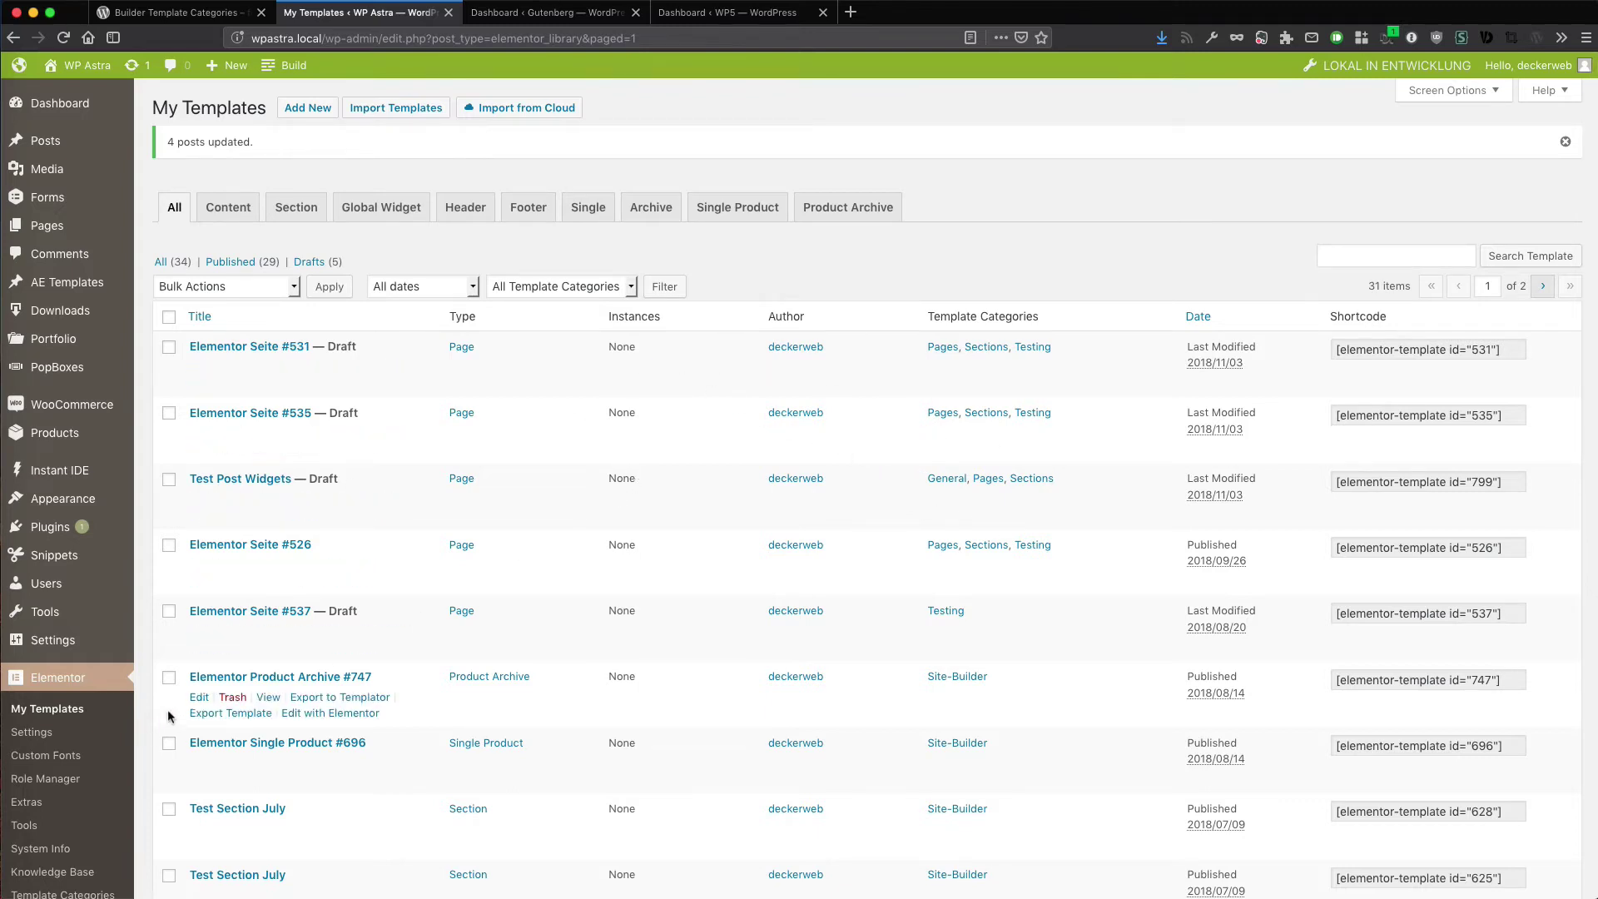
Scroll down the updated My Templates list toward the Template Categories menu link
{"action": "scroll", "coordinate": [100, 765], "scroll_direction": "down", "scroll_amount": 5}
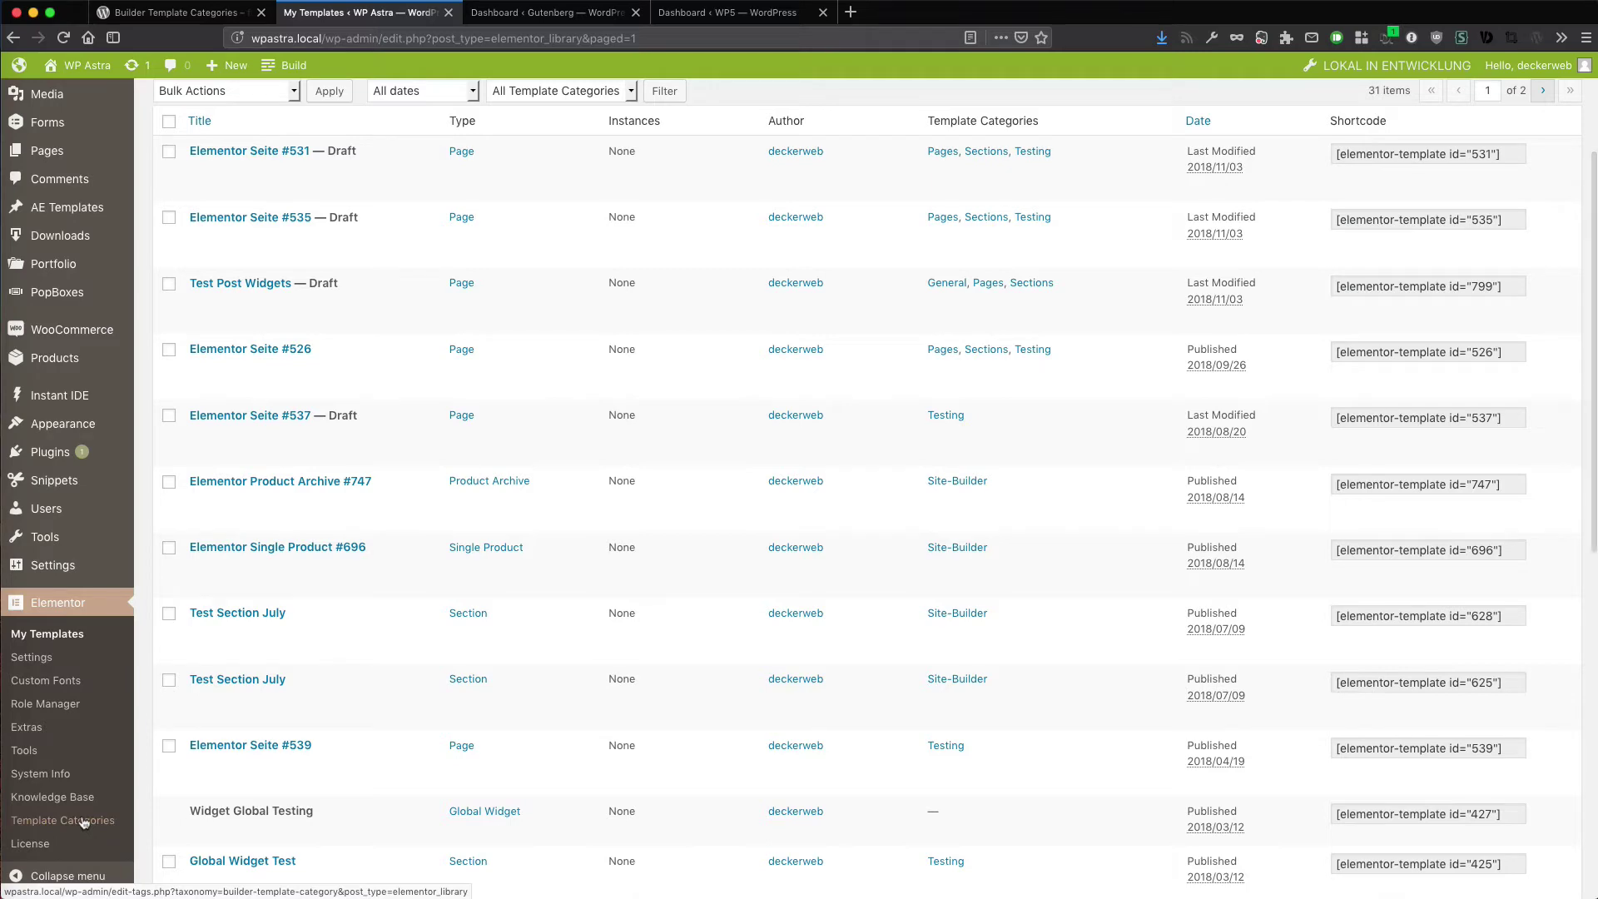
Open the Template Categories page and start editing the Frontpage category
{"action": "left_click", "coordinate": [83, 823]}
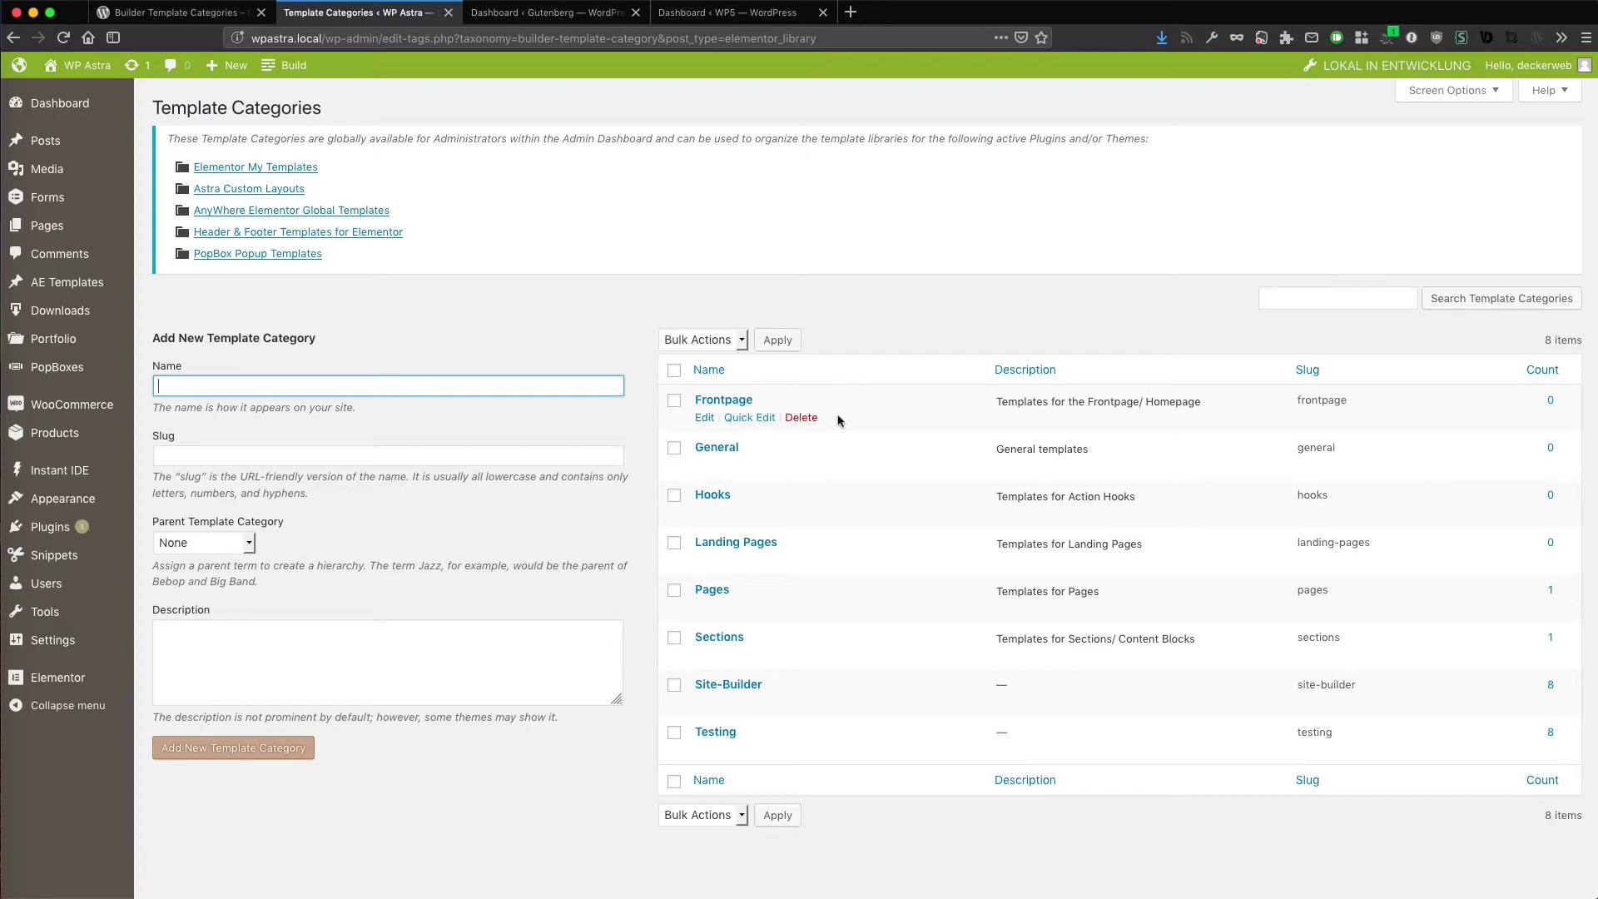
{"action": "left_click", "coordinate": [703, 418]}
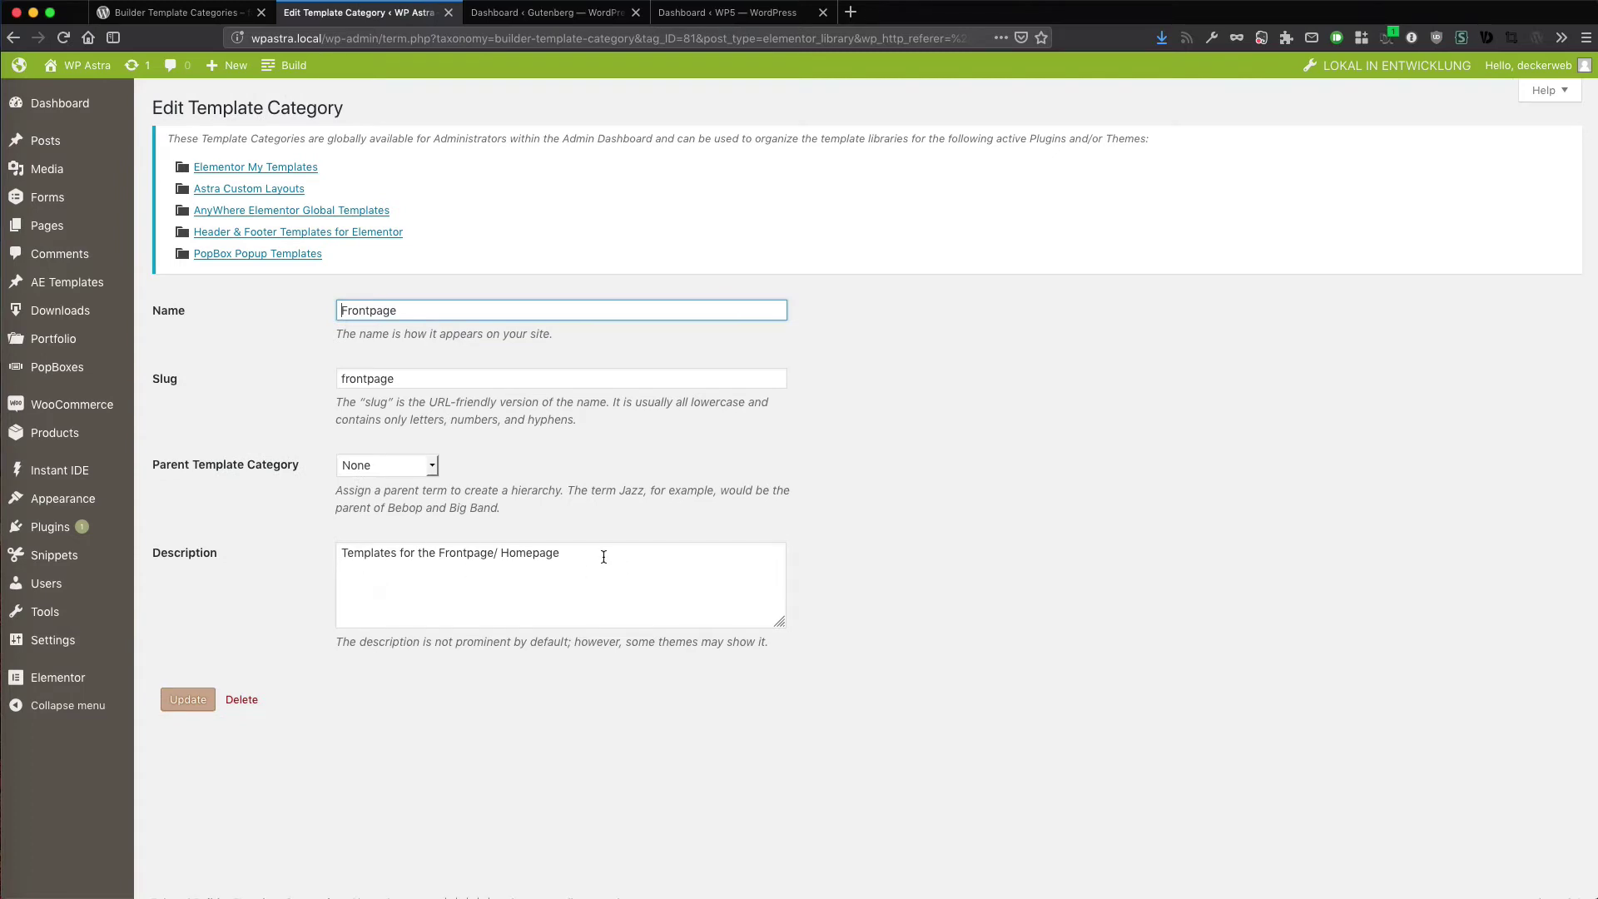
Change Frontpage's description to 'These templates here are for our client and his next project'
{"action": "left_click_drag", "start_coordinate": [604, 557], "coordinate": [256, 513]}
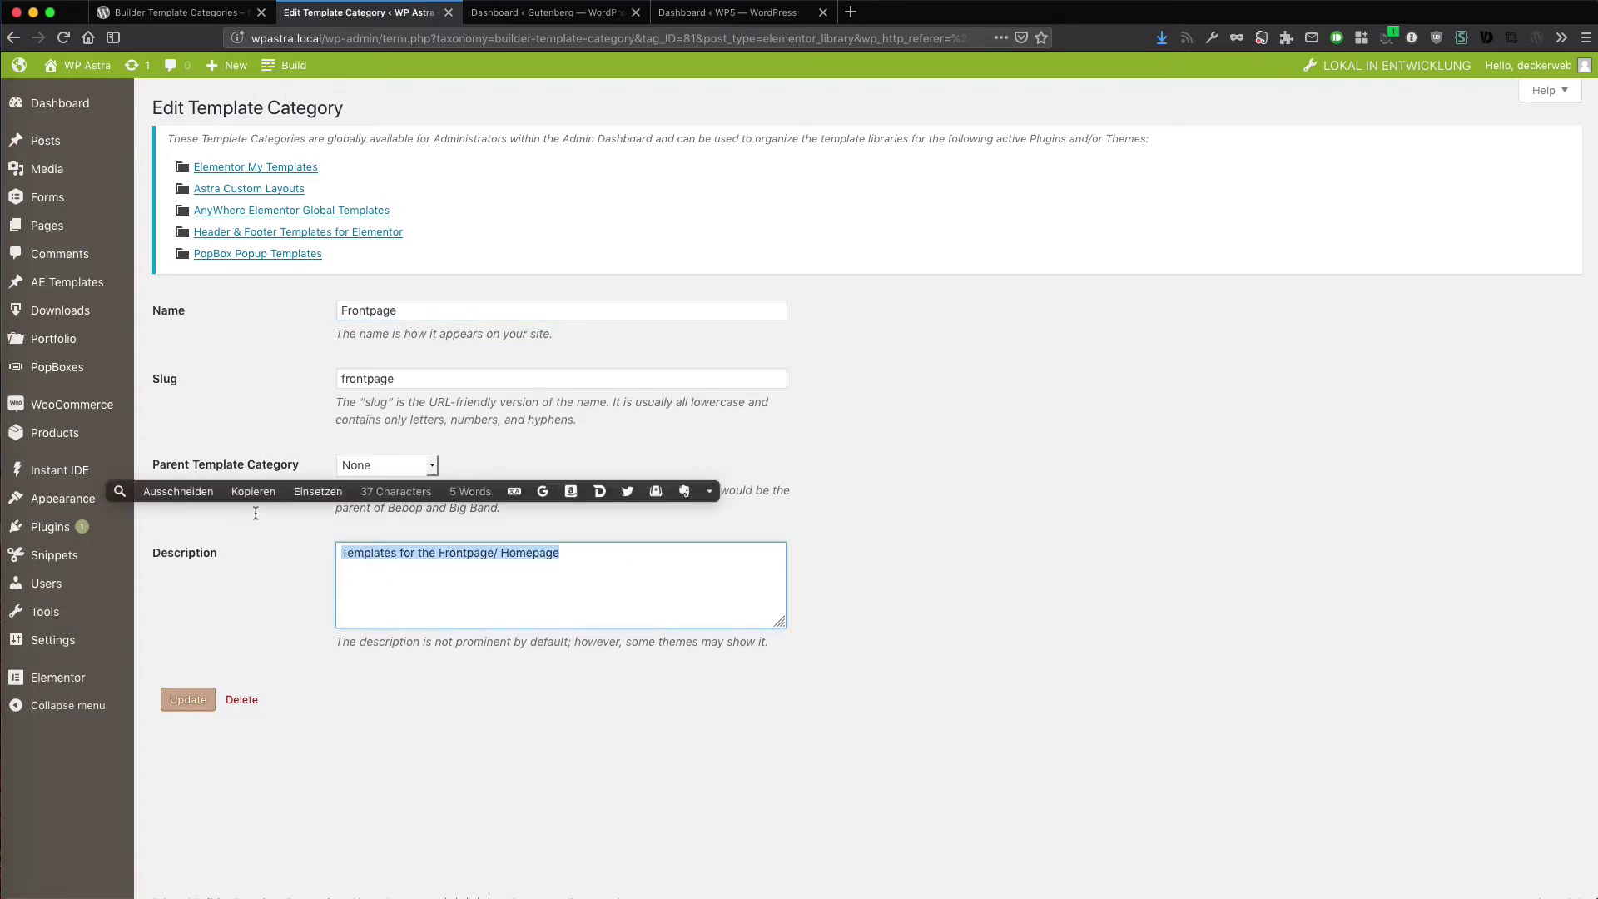
{"action": "type", "text": "Th"}
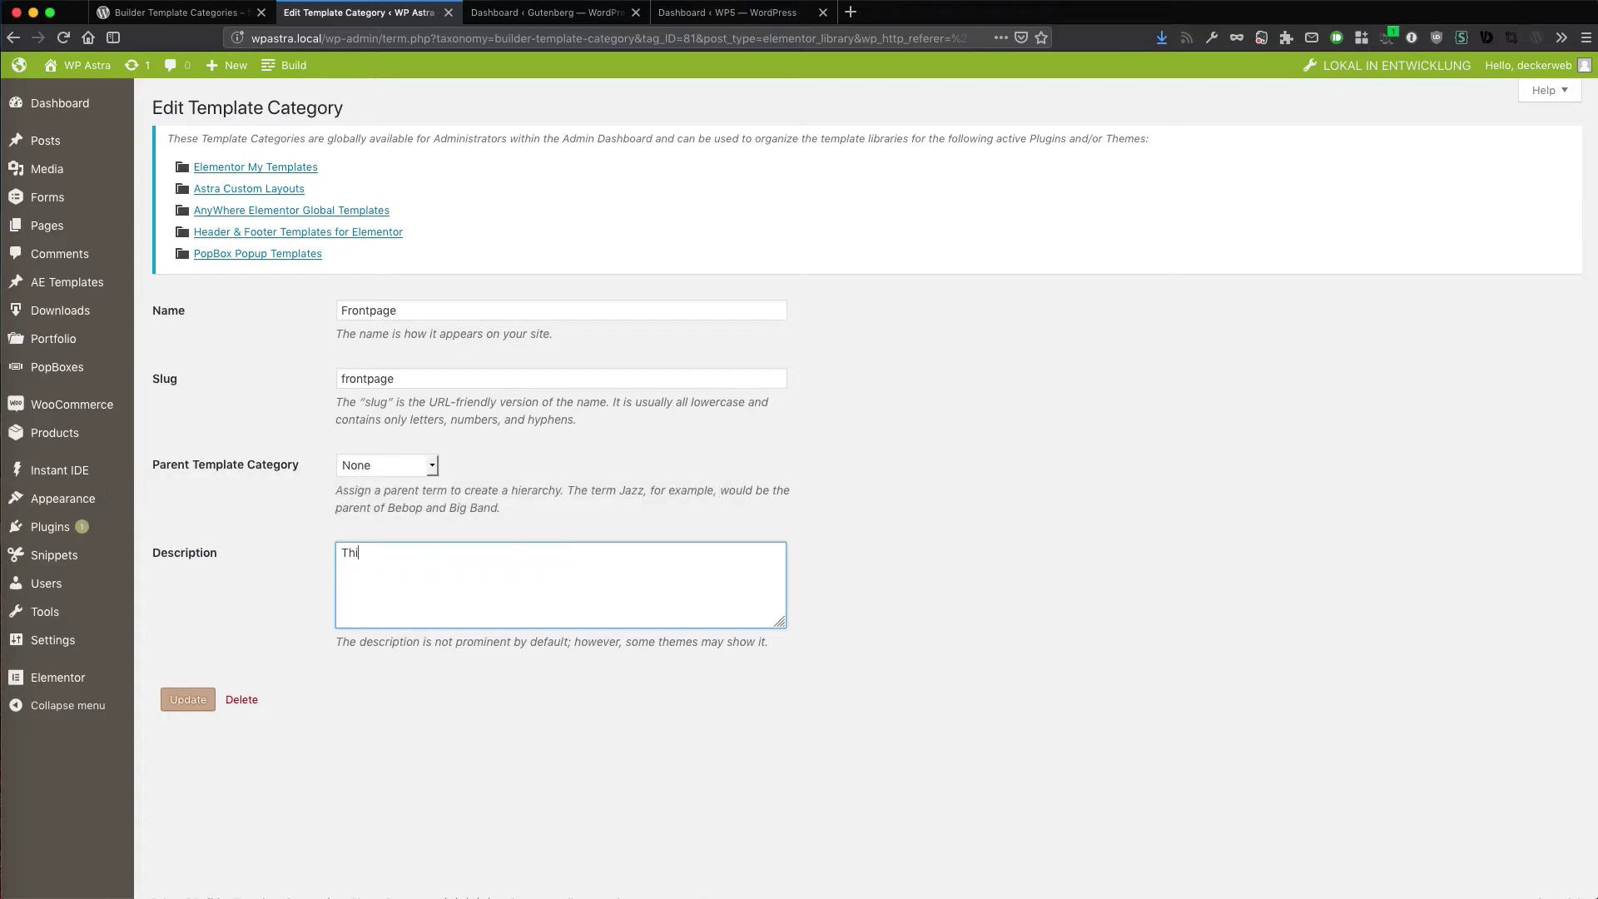
{"action": "type", "text": "ese them"}
{"action": "key", "text": "BackSpace"}
{"action": "type", "text": "emplates here are for our client and his next"}
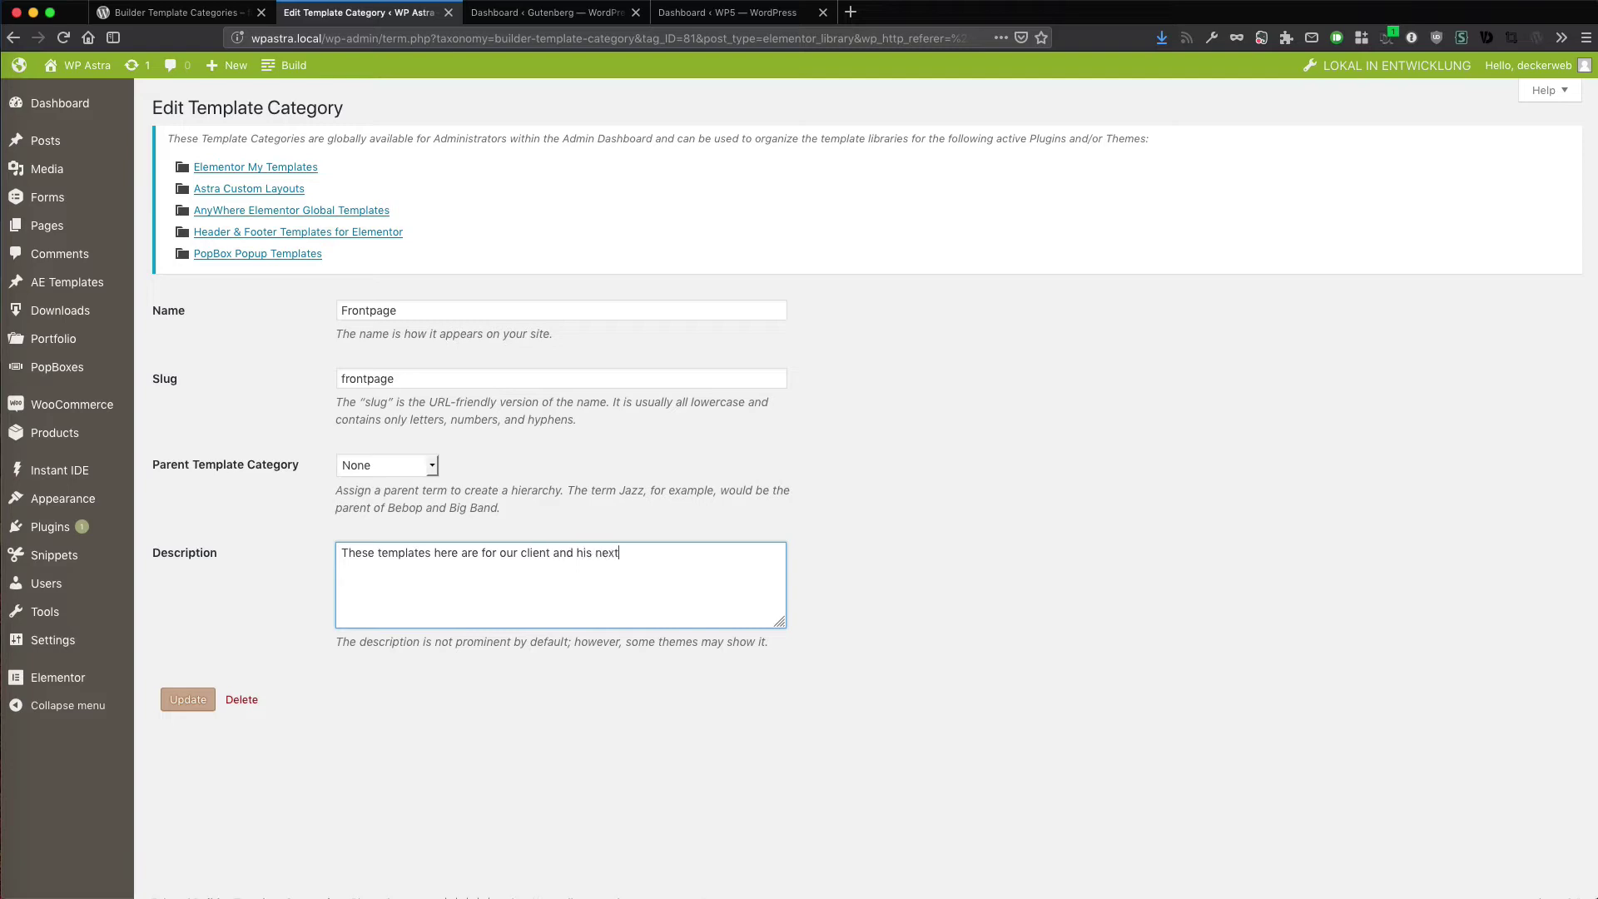
{"action": "type", "text": "project"}
{"action": "left_click", "coordinate": [194, 702]}
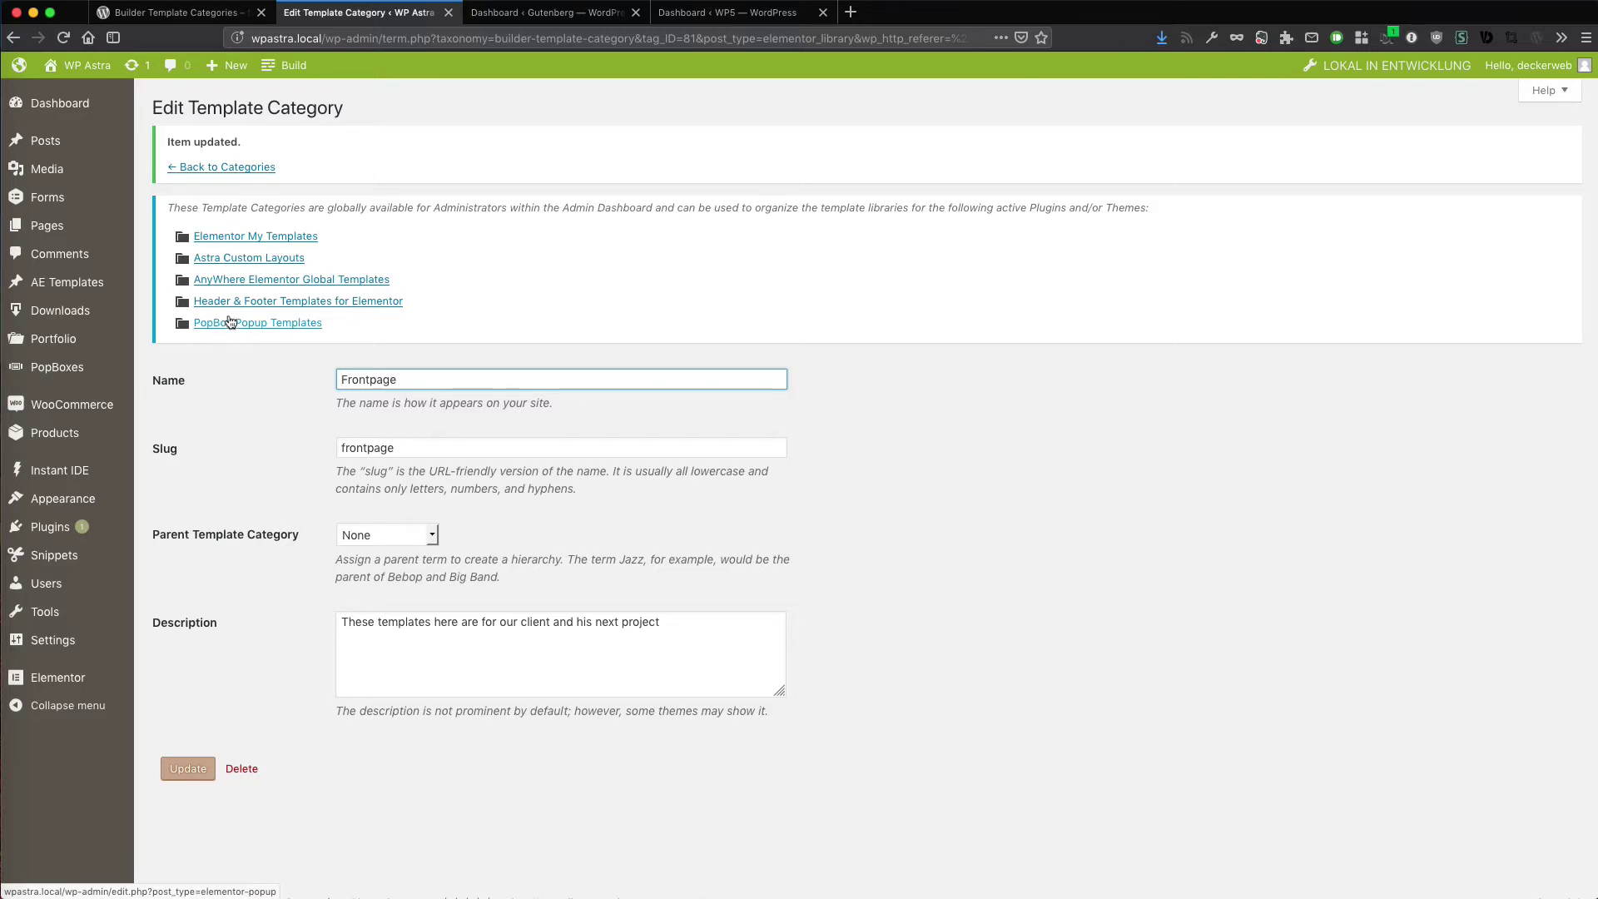
Open Astra Custom Layouts and inspect its Layout Categories filter and Bulk Actions options unchanged
{"action": "left_click", "coordinate": [248, 261]}
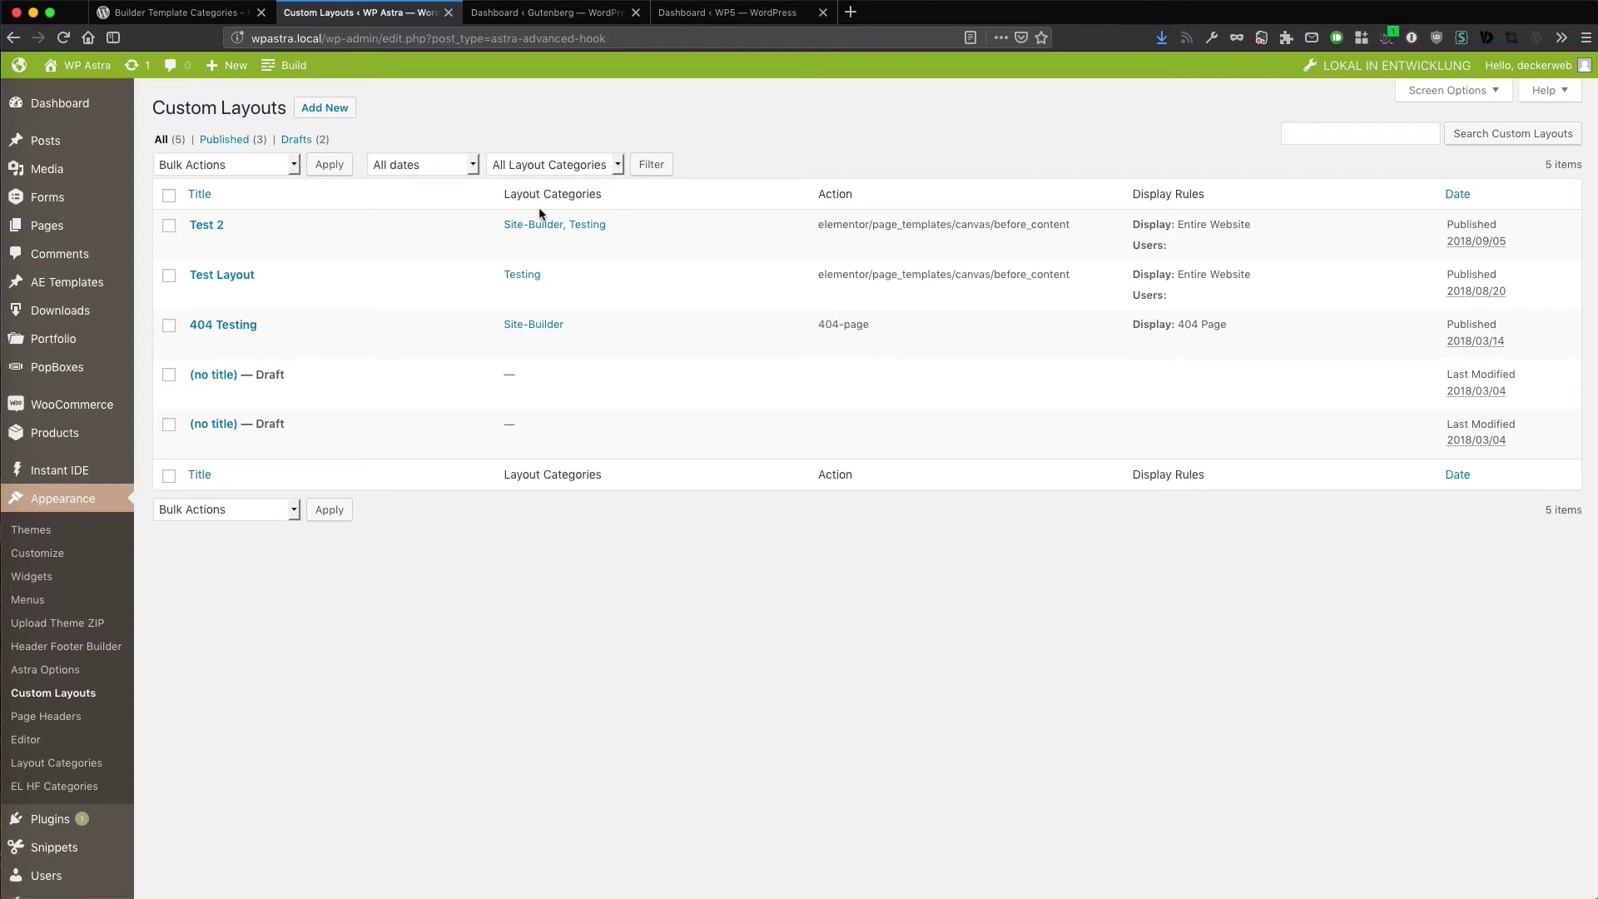
{"action": "left_click", "coordinate": [552, 163]}
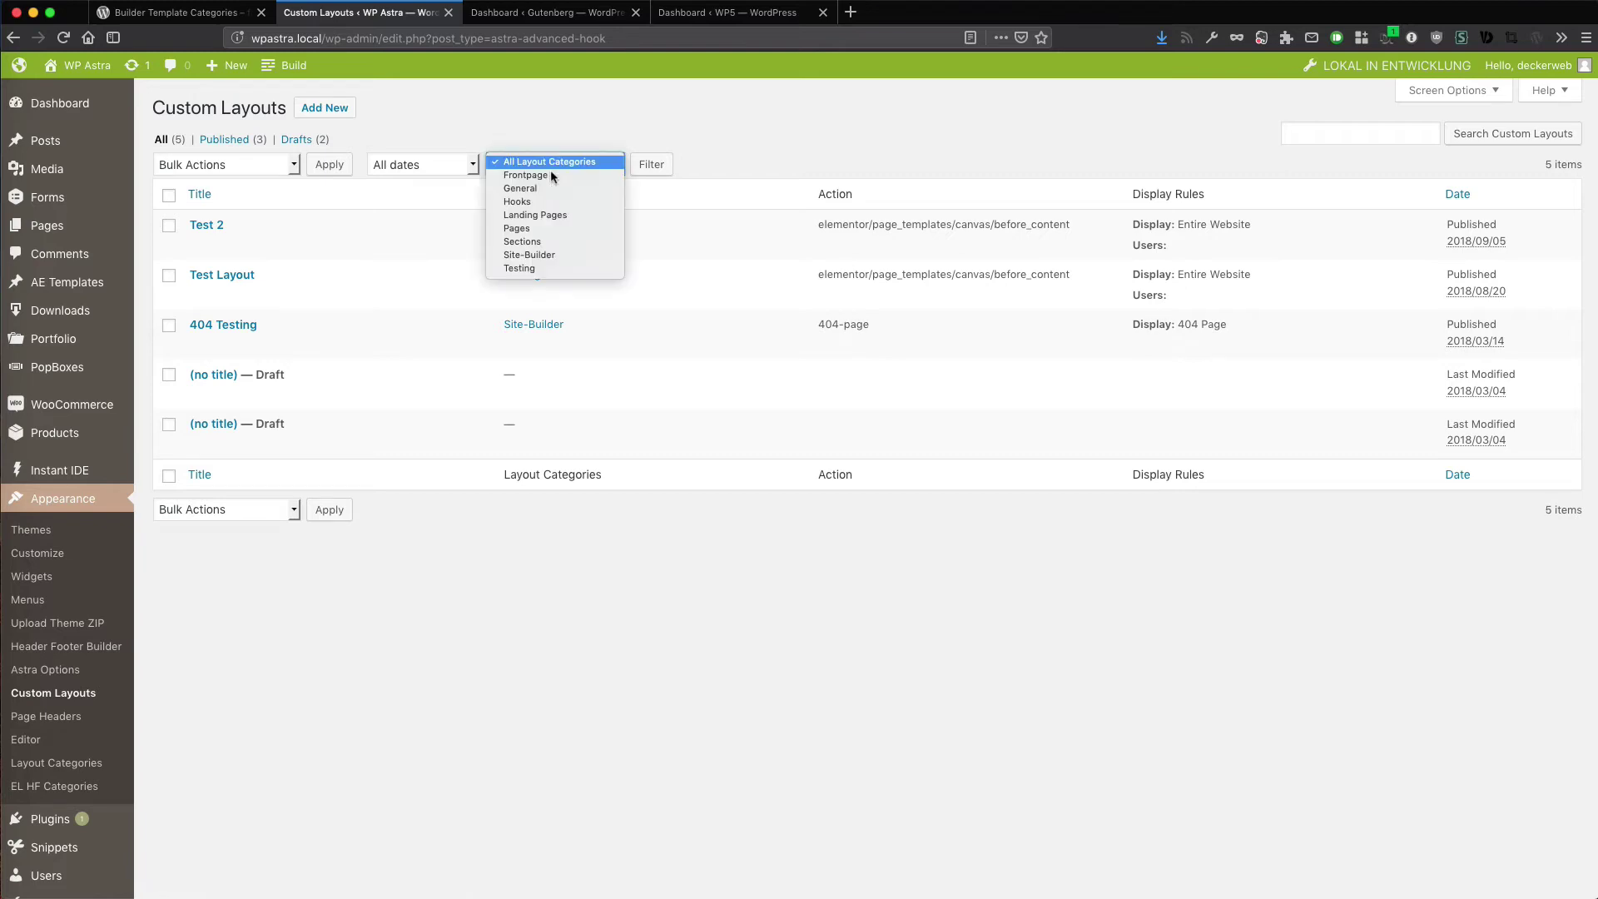
{"action": "left_click", "coordinate": [679, 142]}
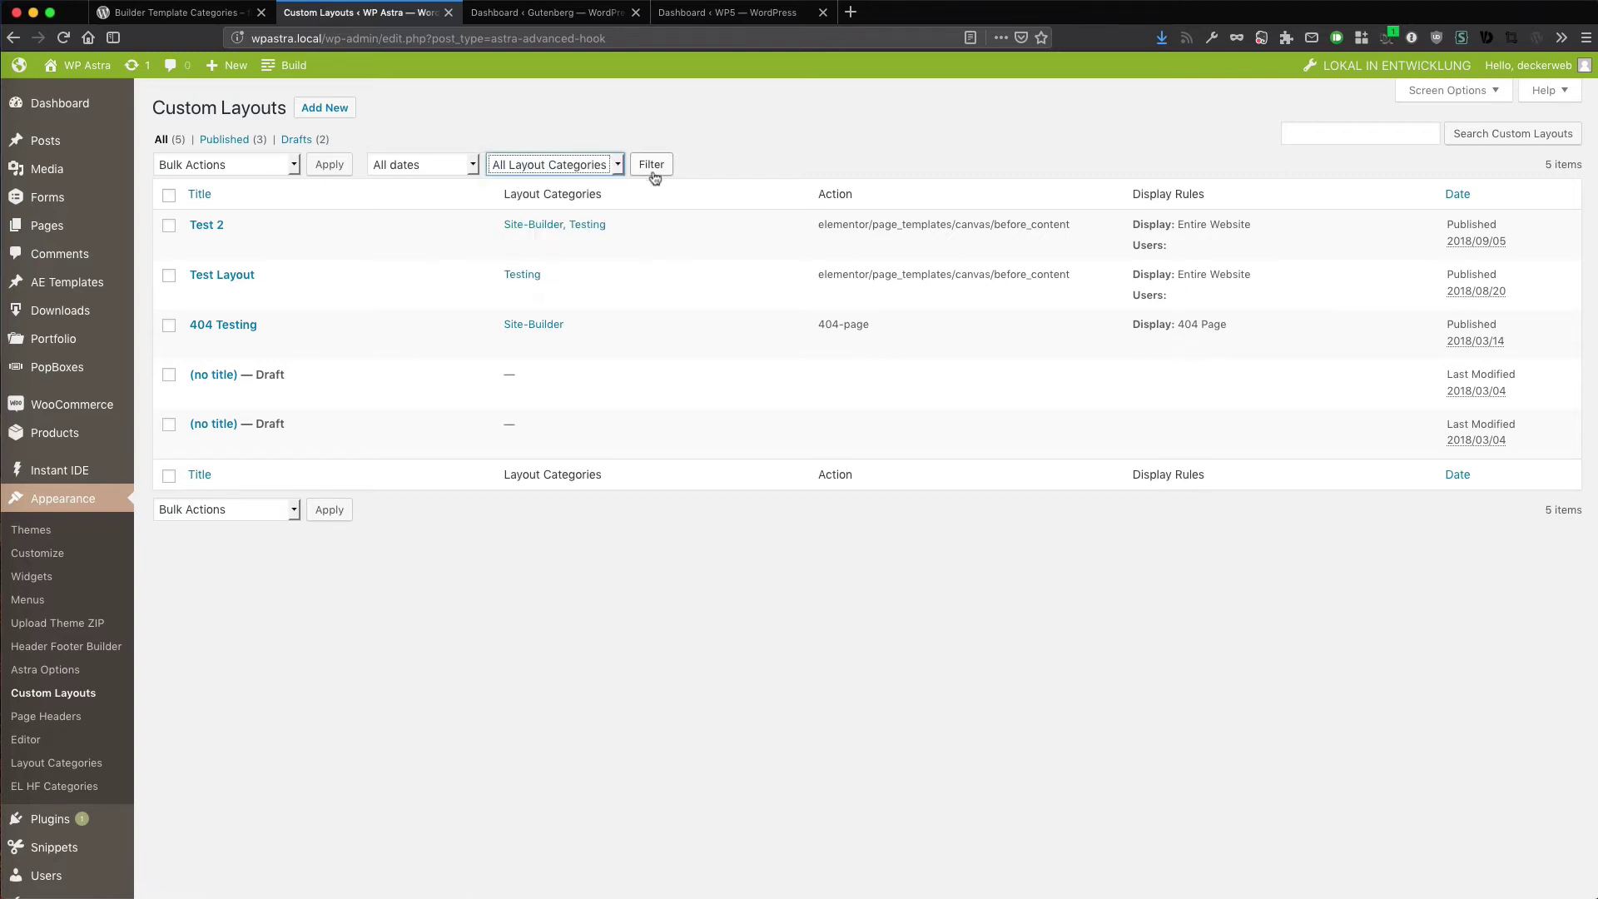
{"action": "left_click", "coordinate": [227, 171]}
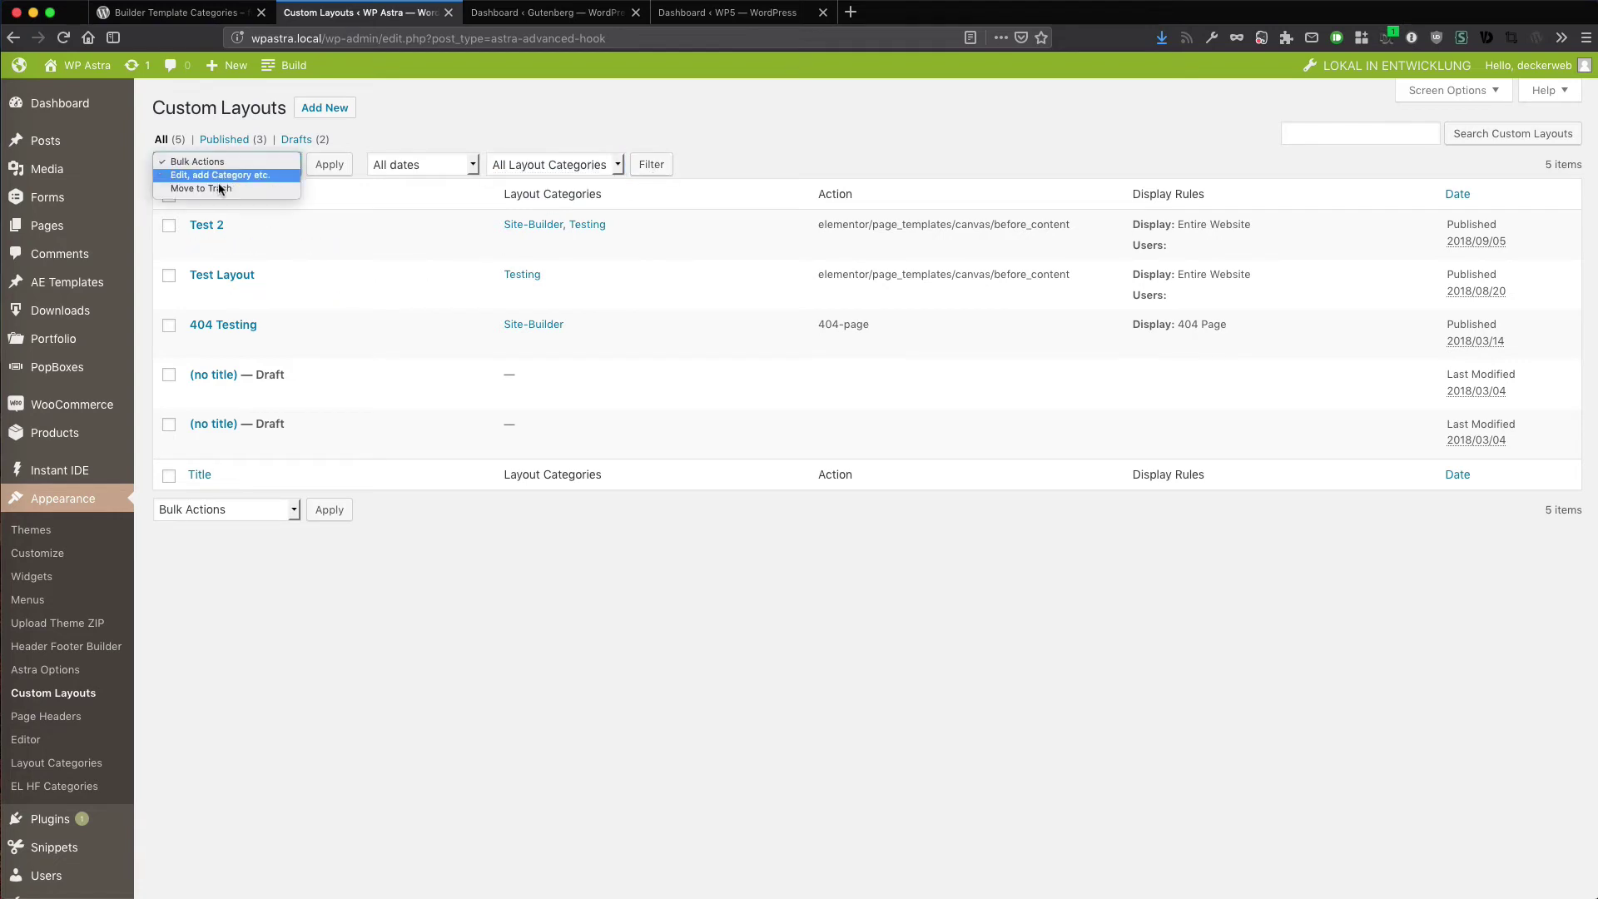
{"action": "left_click", "coordinate": [203, 252]}
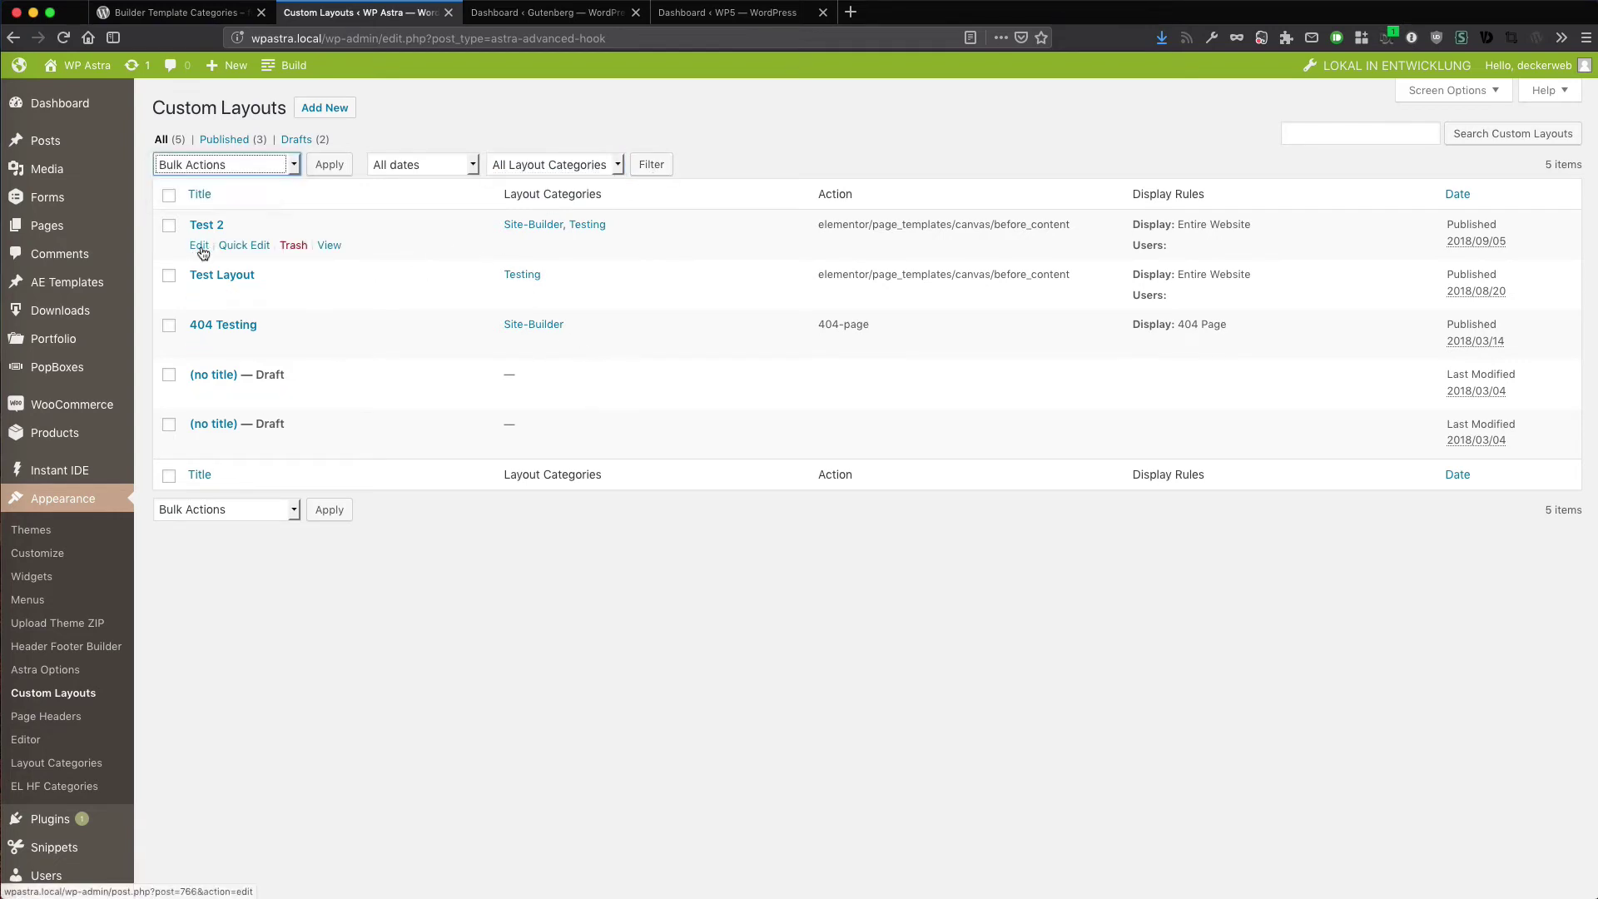
{"action": "left_click", "coordinate": [199, 245]}
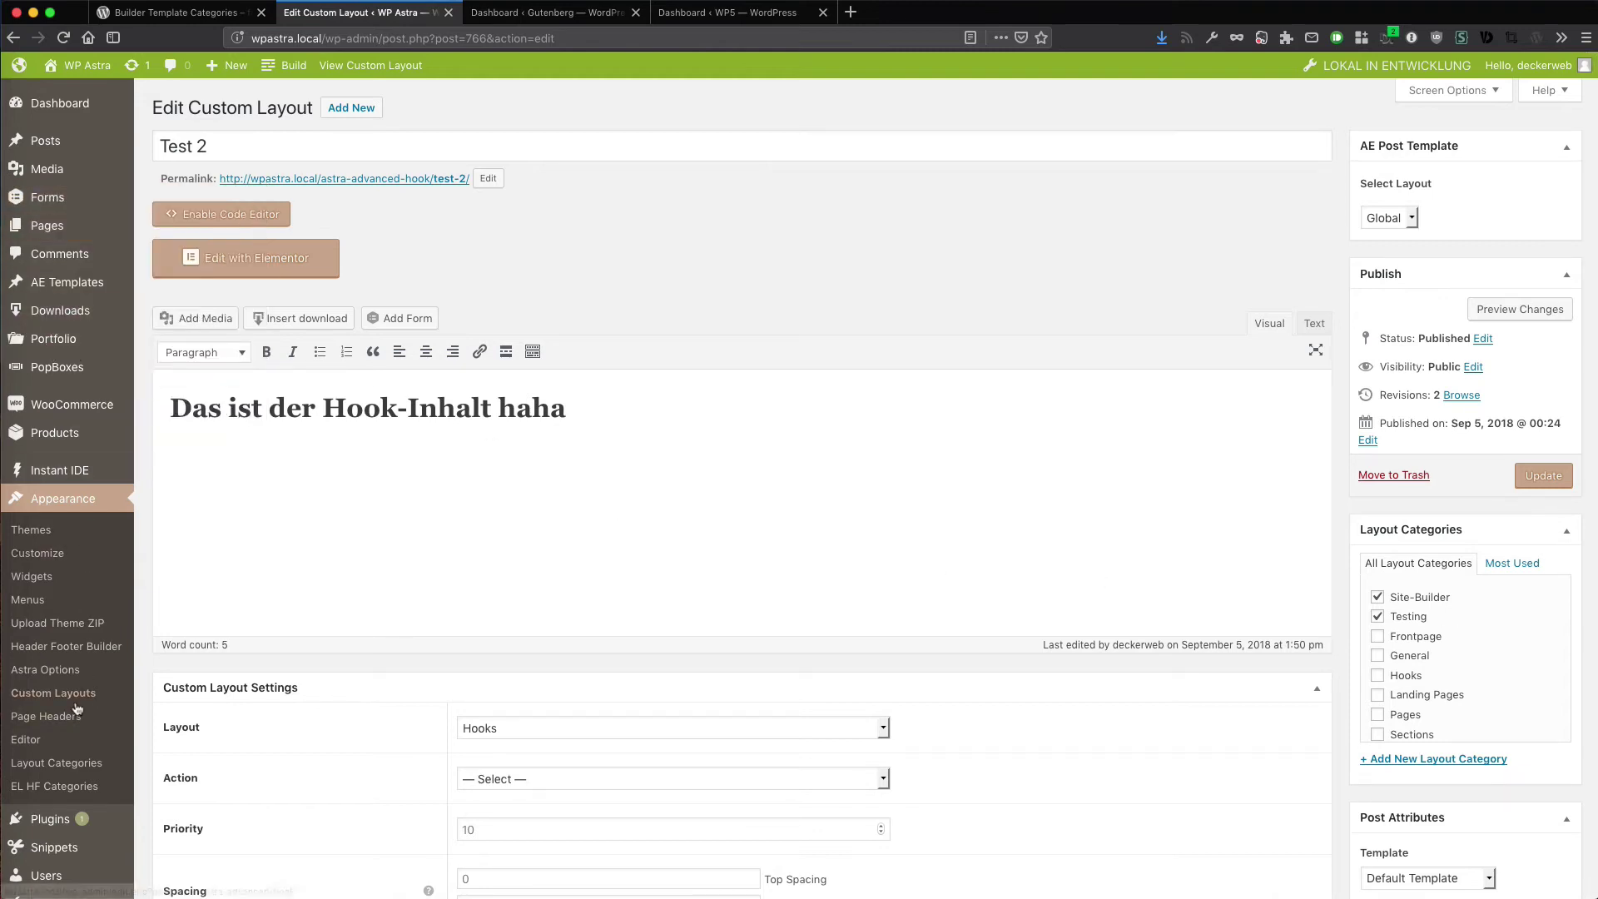
{"action": "mouse_move", "coordinate": [132, 291]}
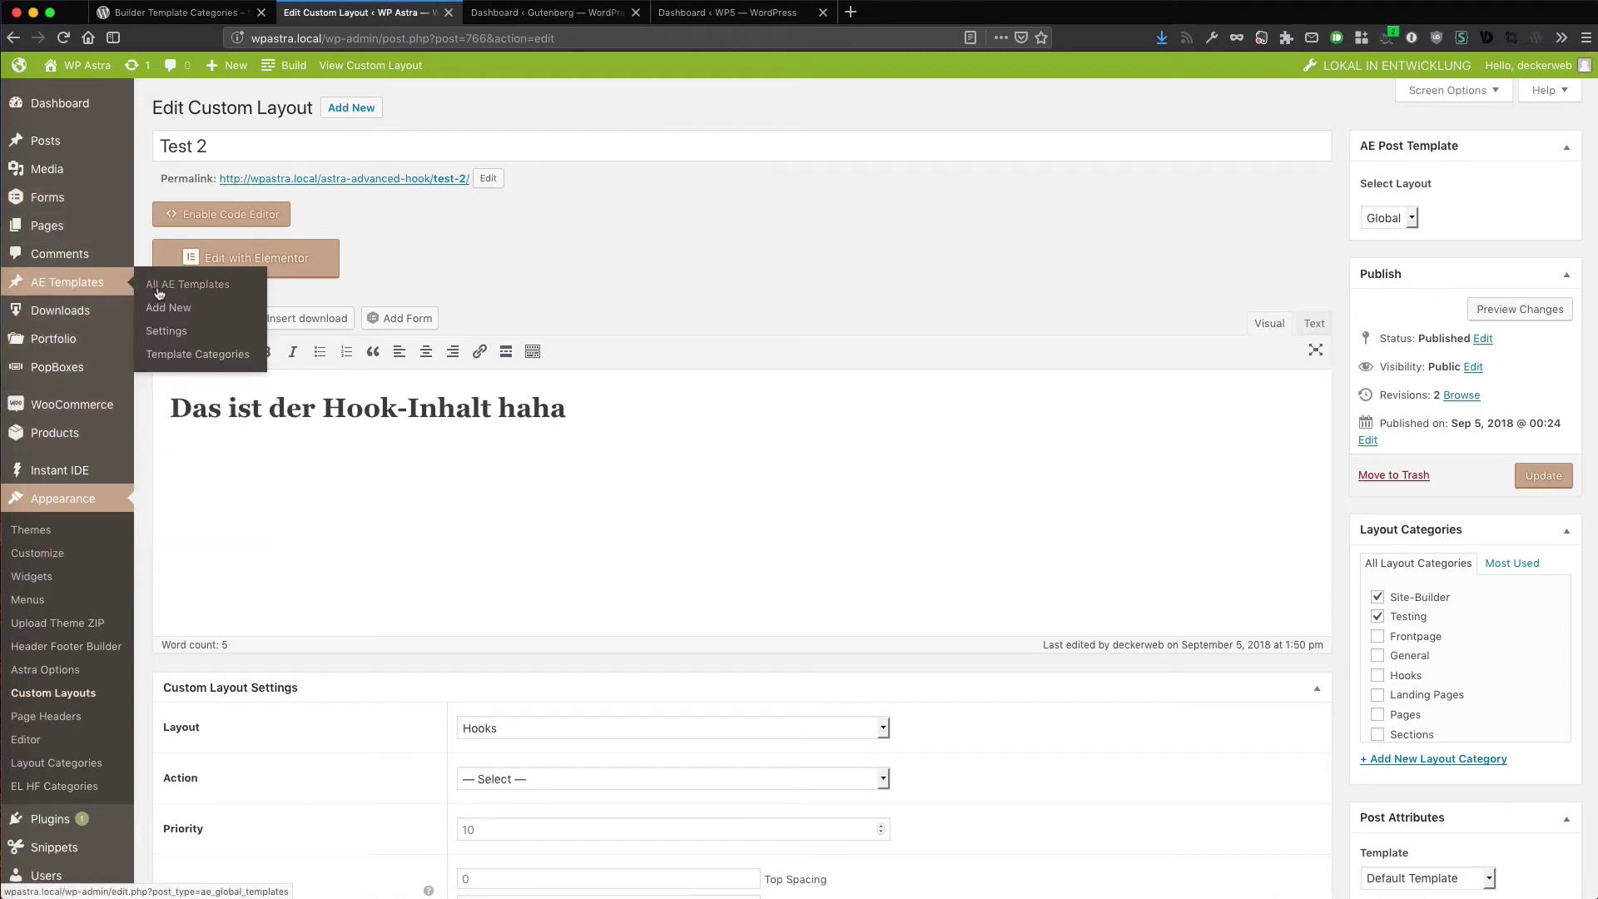
Open All AE Templates and check the All Template Categories filter without changing it
{"action": "left_click", "coordinate": [158, 293]}
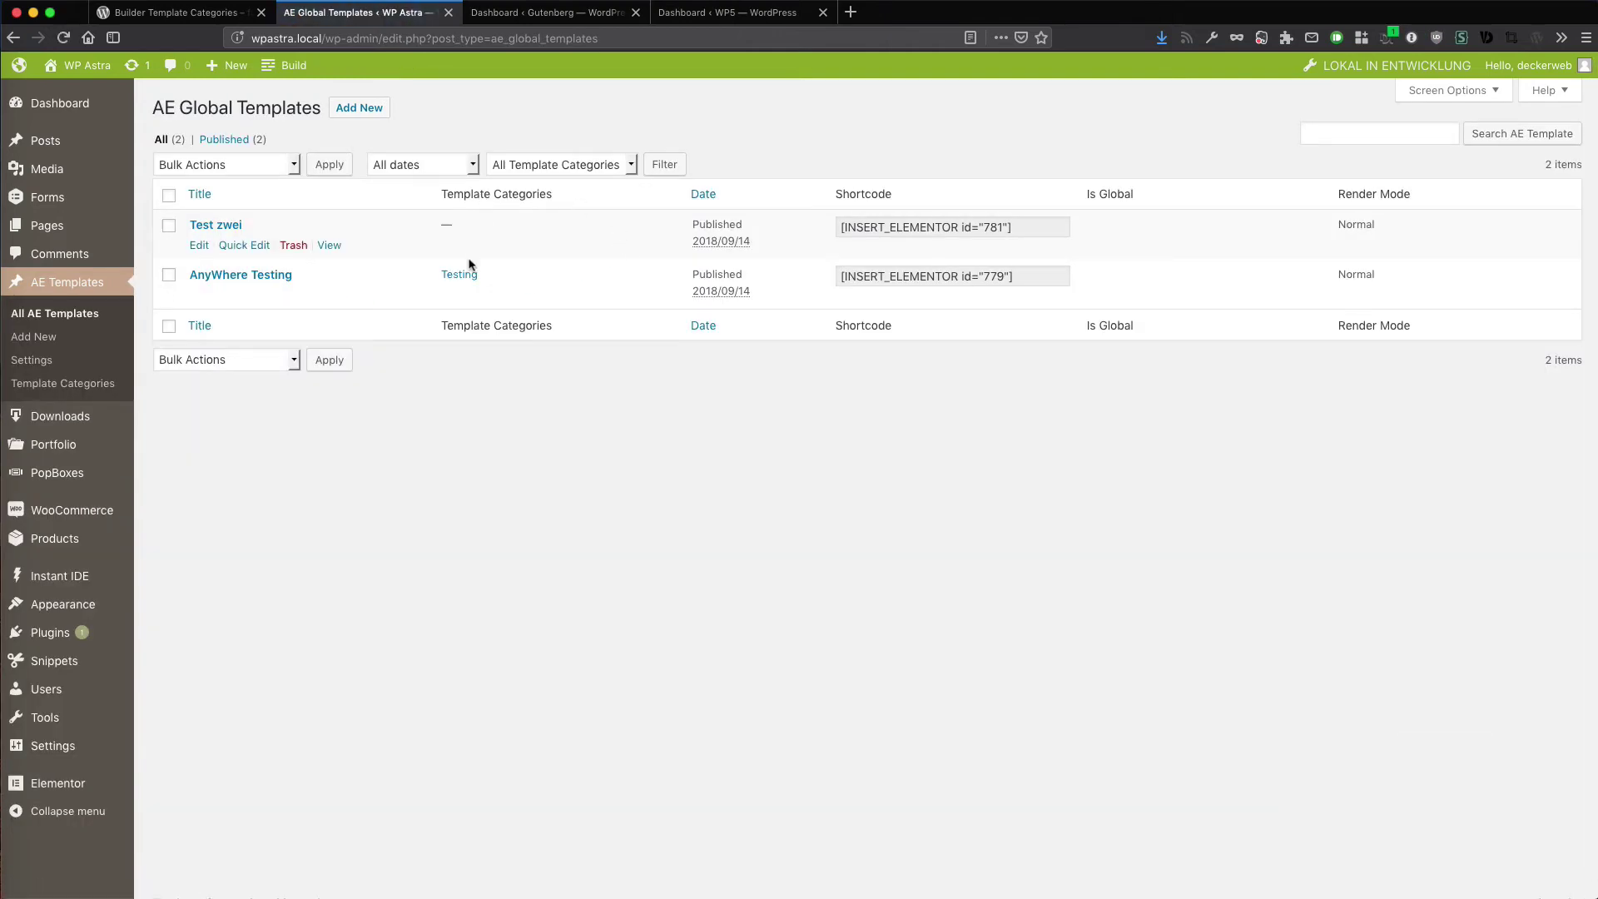
{"action": "left_click", "coordinate": [614, 163]}
{"action": "left_click", "coordinate": [655, 165]}
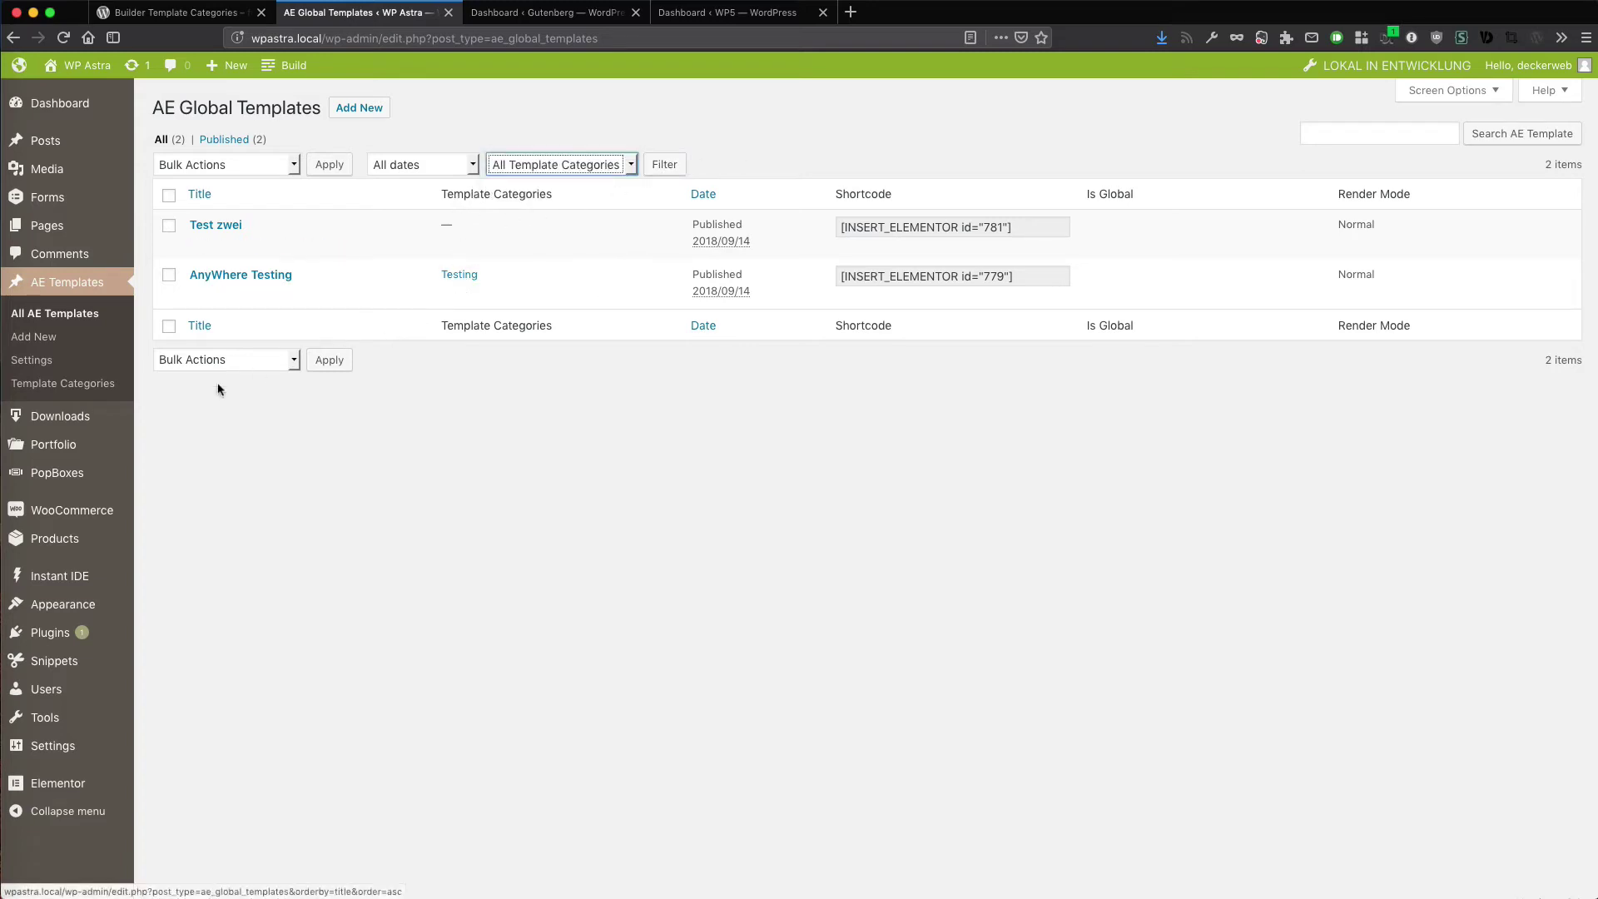
In All PopBoxes, highlight the Popup Categories column, then edit the Elementor #380 popup
{"action": "mouse_move", "coordinate": [79, 472]}
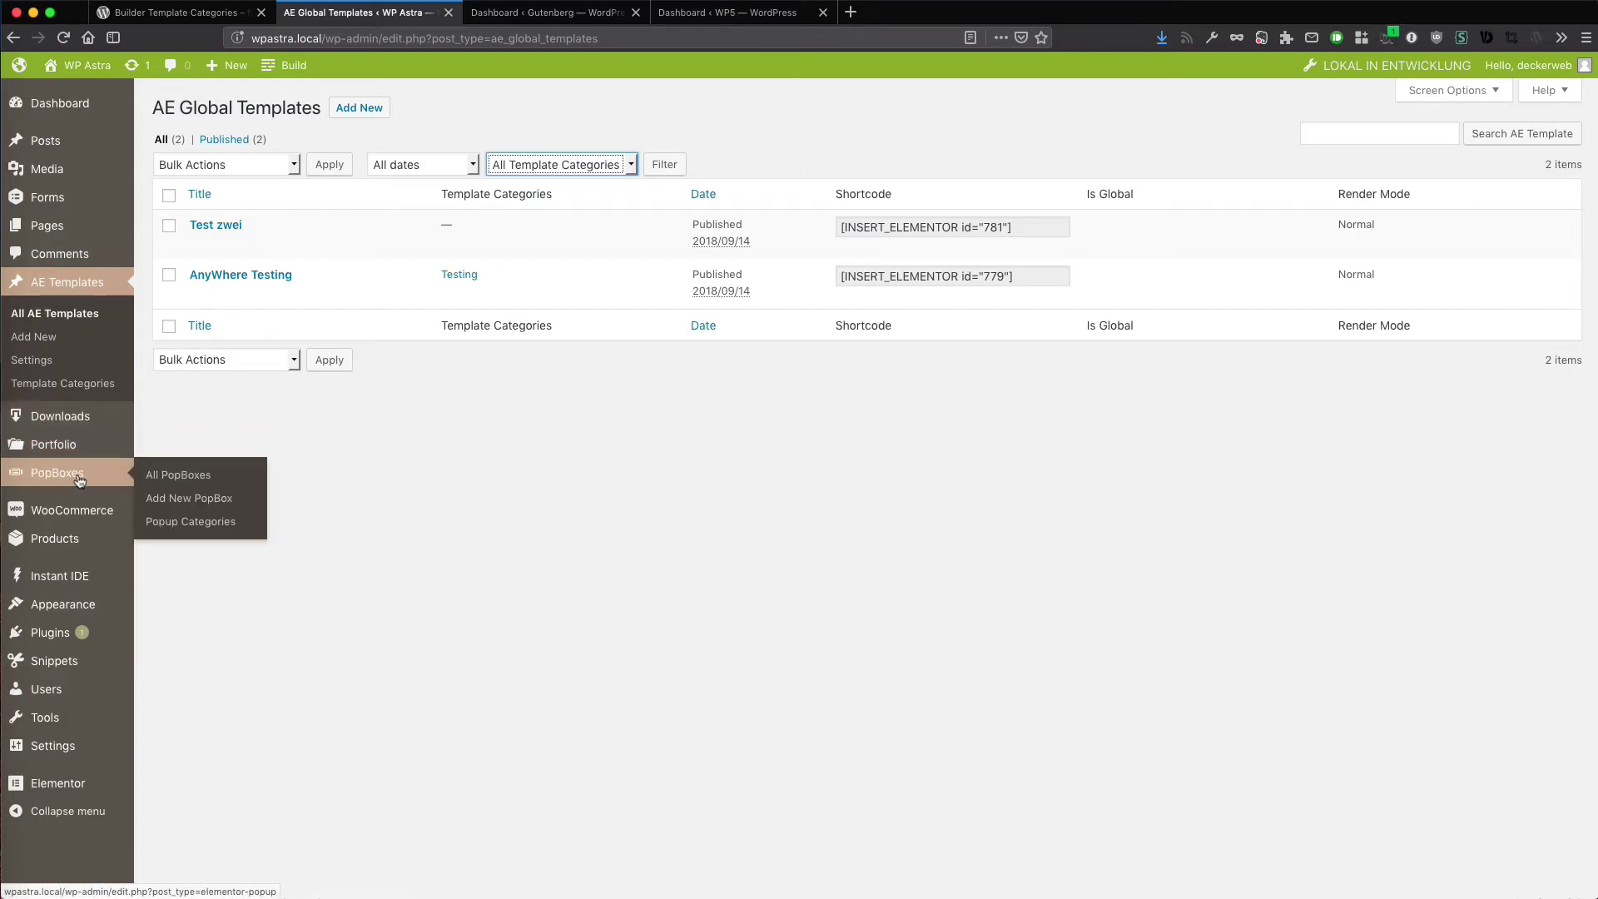
{"action": "left_click", "coordinate": [183, 481]}
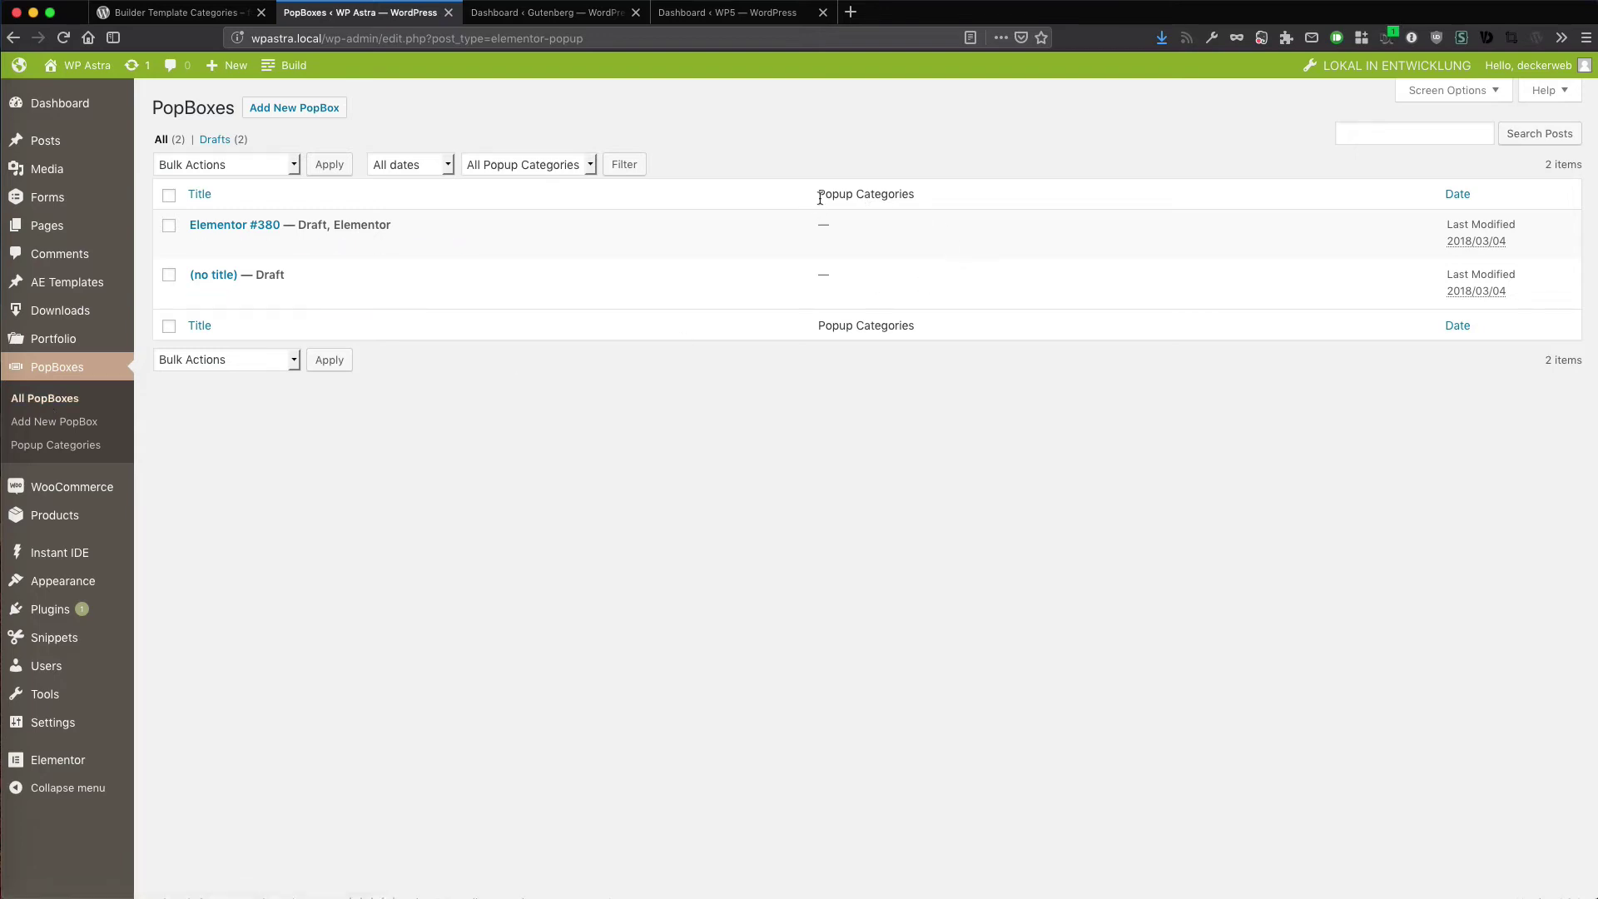
{"action": "left_click_drag", "start_coordinate": [819, 197], "coordinate": [857, 195]}
{"action": "double_click", "coordinate": [857, 196]}
{"action": "left_click", "coordinate": [874, 133]}
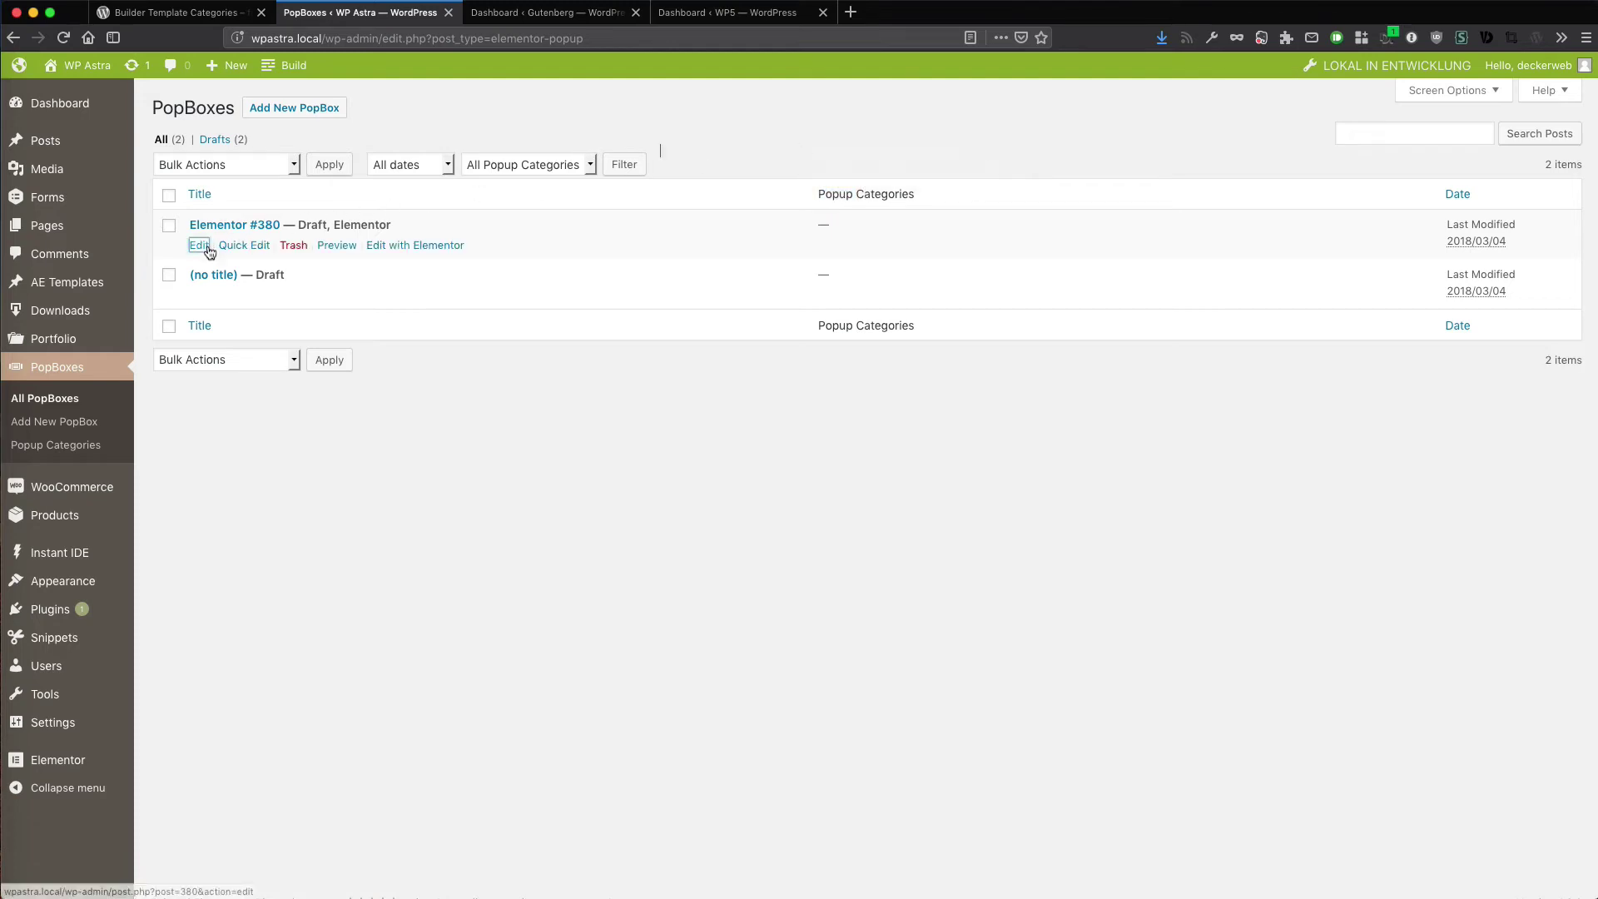
{"action": "left_click", "coordinate": [207, 248]}
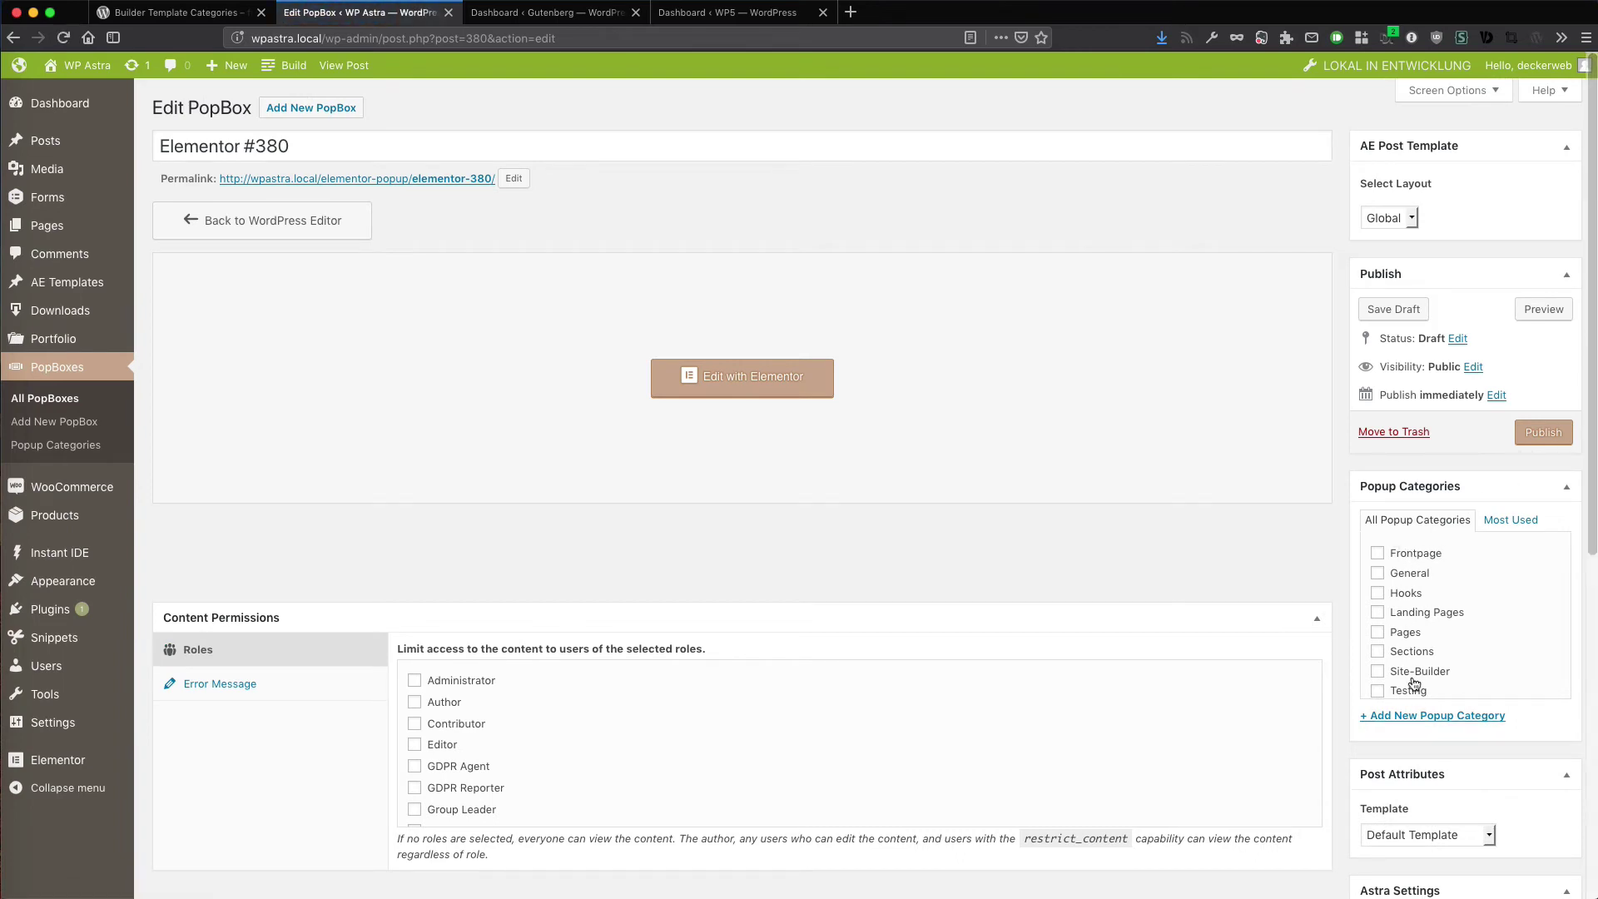
Review Supported Page Builders on the Builder Template Categories plugin page, then return to the Gutenberg dashboard
{"action": "left_click", "coordinate": [184, 19]}
{"action": "scroll", "coordinate": [767, 507], "scroll_direction": "down", "scroll_amount": 10}
{"action": "scroll", "coordinate": [767, 509], "scroll_direction": "down", "scroll_amount": 10}
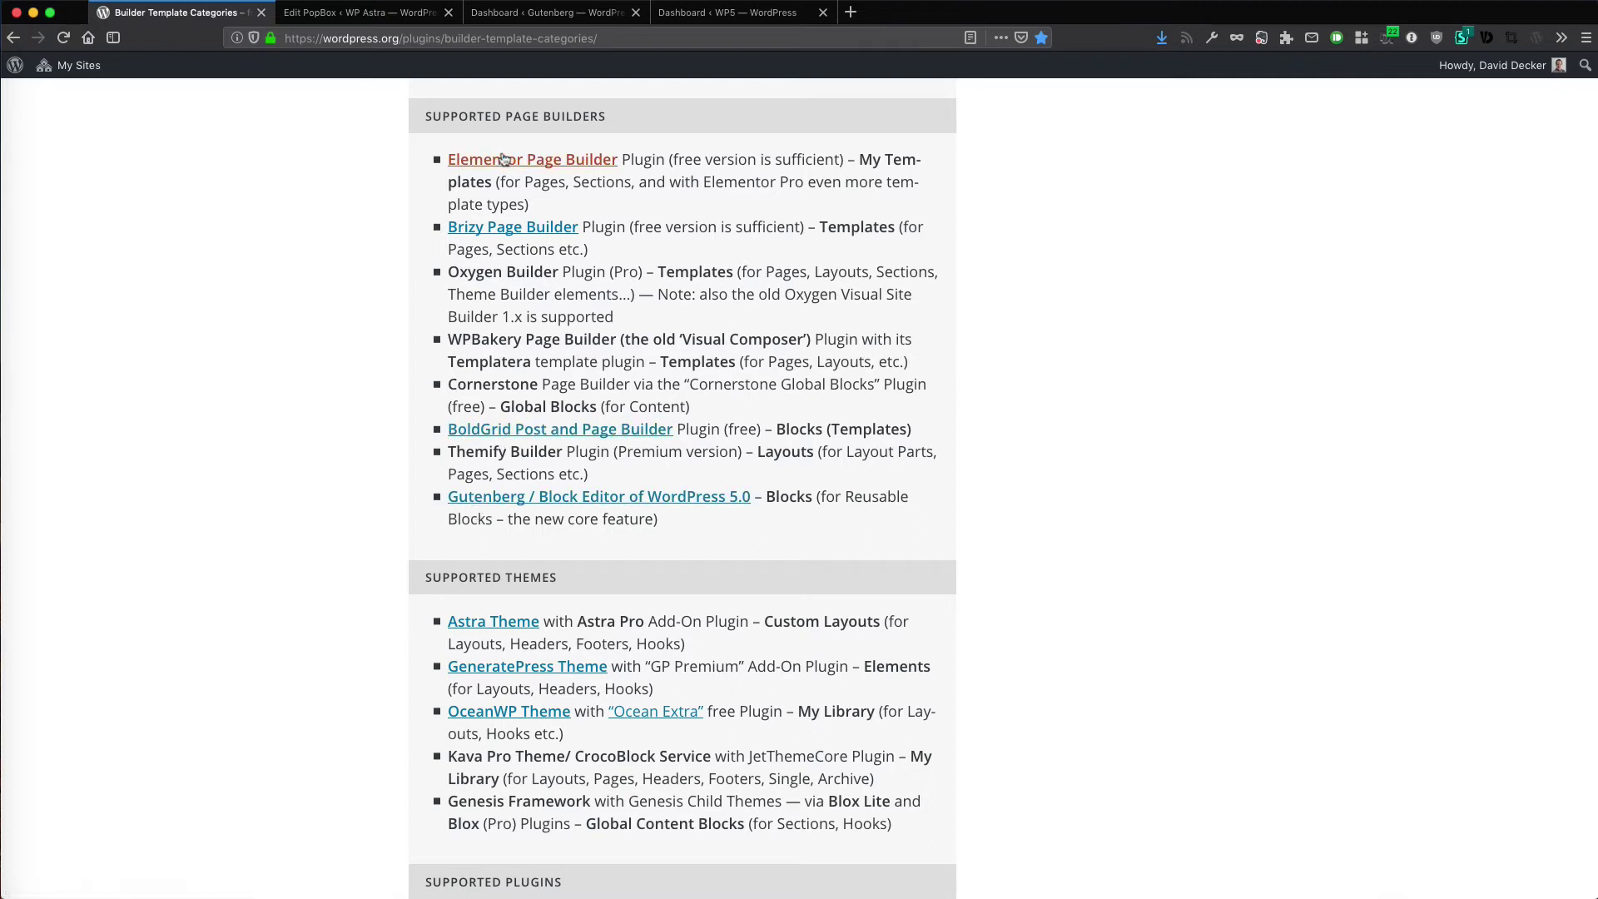
{"action": "left_click", "coordinate": [535, 24]}
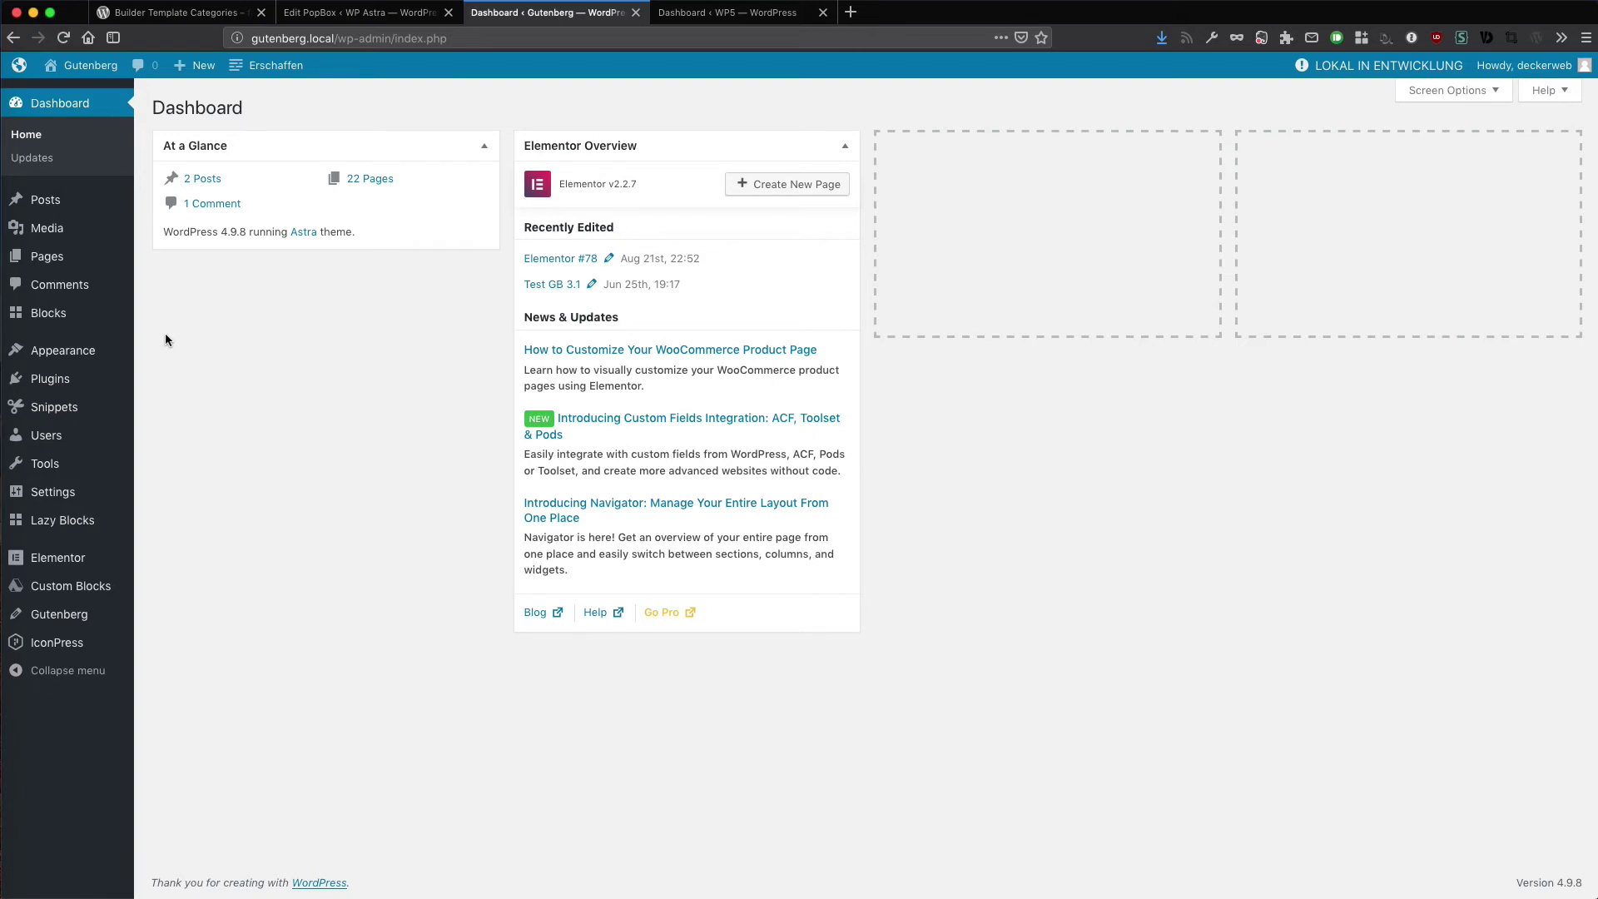
Open the Gutenberg site's reusable Blocks list from the admin sidebar
{"action": "mouse_move", "coordinate": [117, 323]}
{"action": "left_click", "coordinate": [81, 324]}
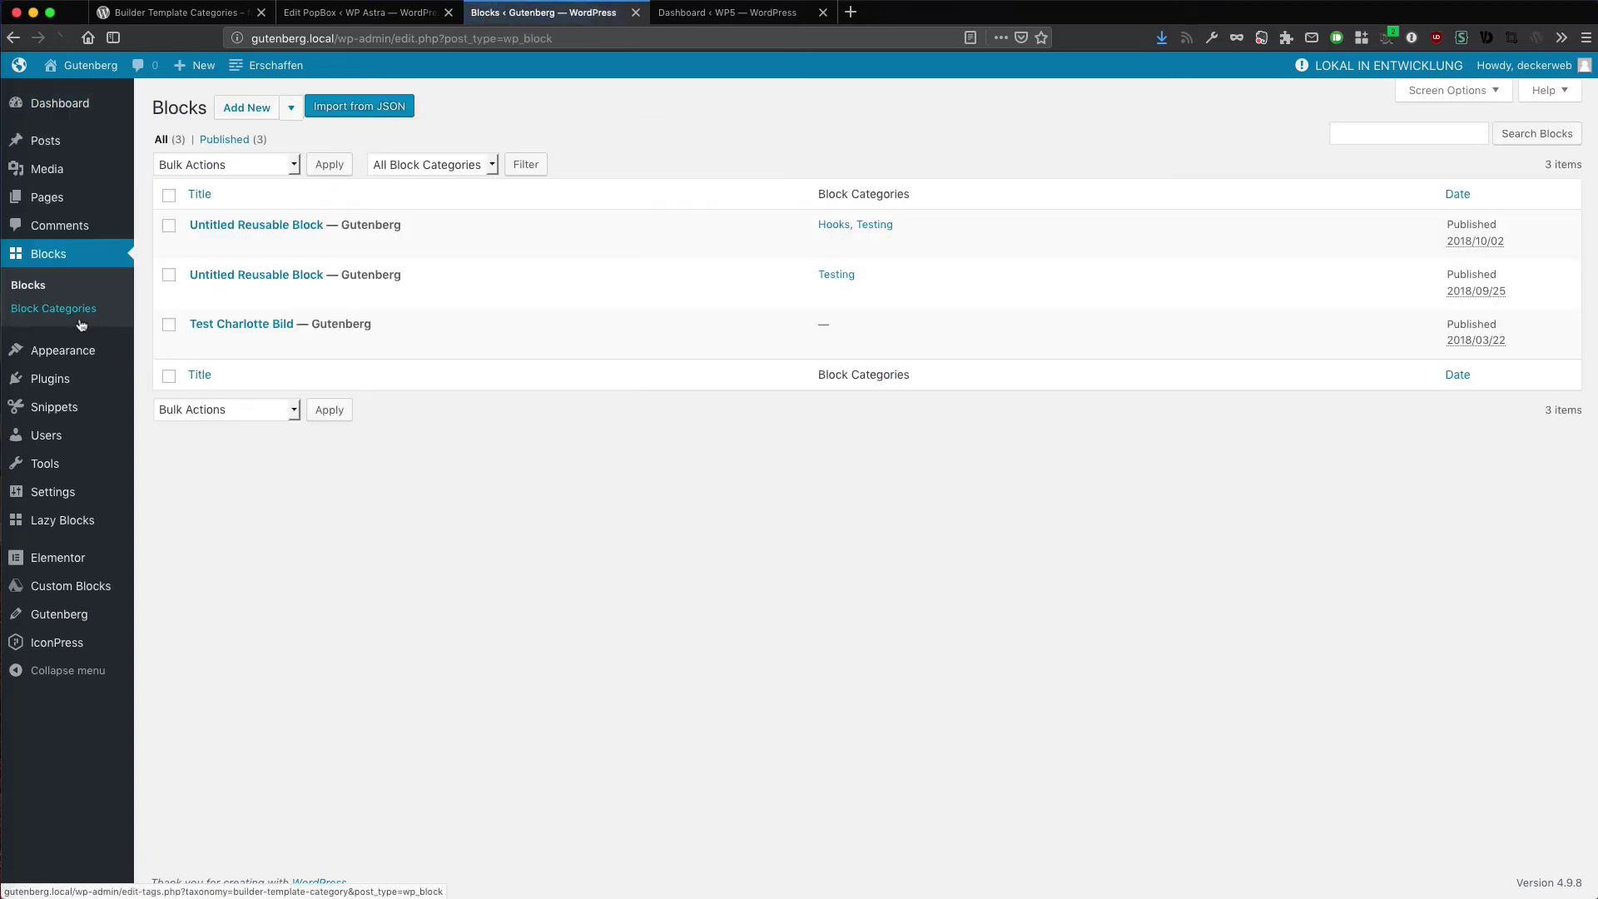
{"action": "mouse_move", "coordinate": [235, 242]}
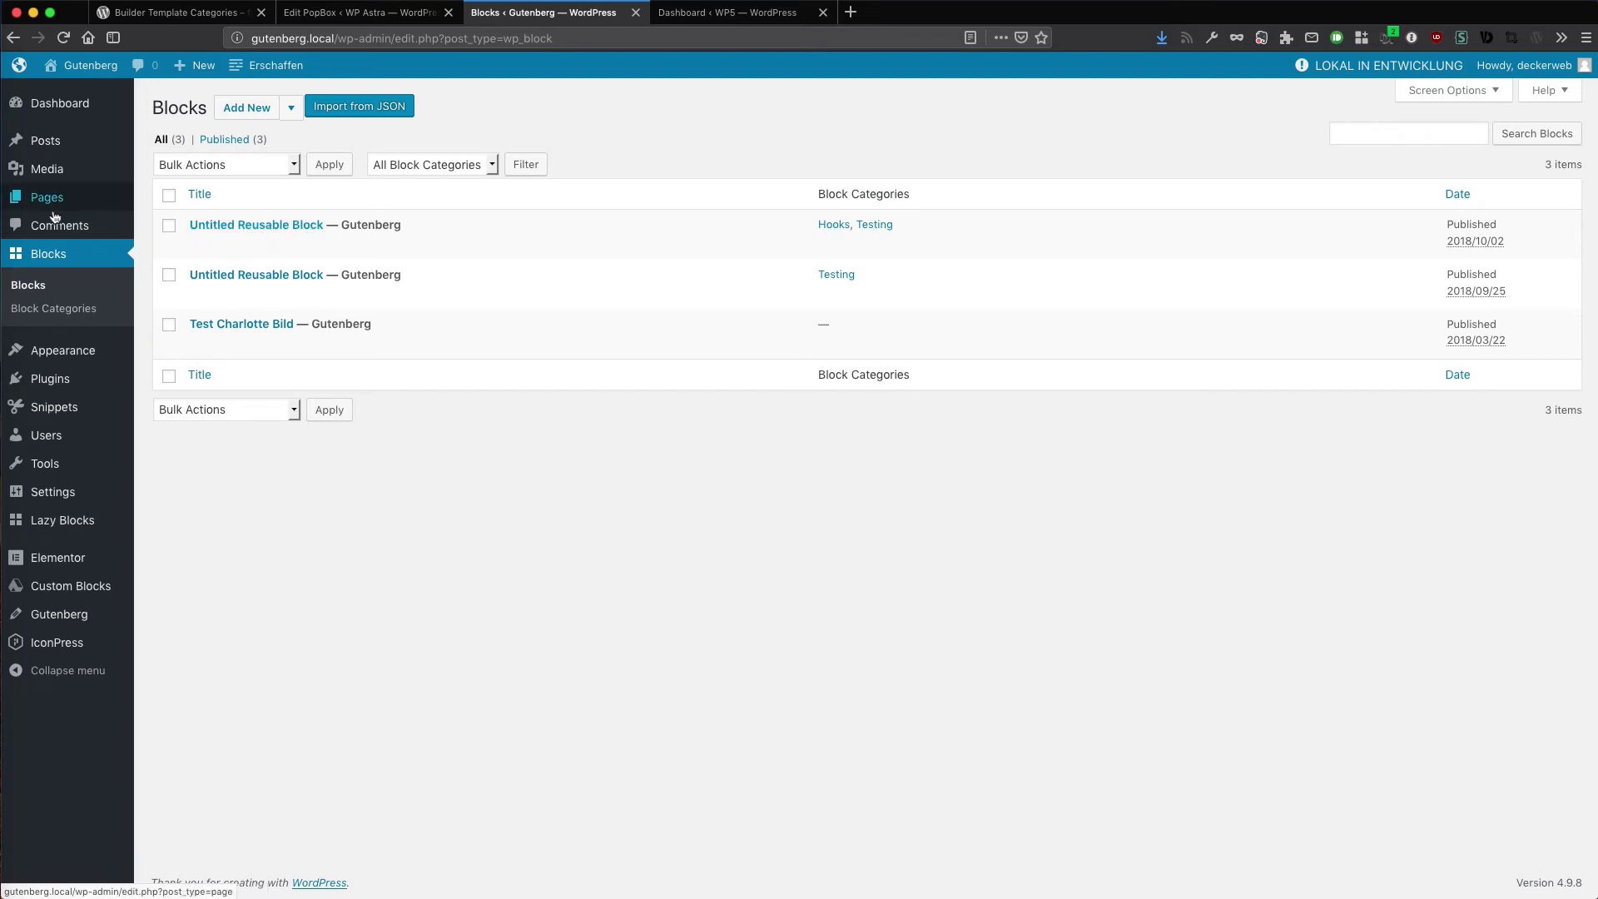
Open All Pages and bring up the Test GB 3.9.0 page for editing
{"action": "mouse_move", "coordinate": [54, 208]}
{"action": "left_click", "coordinate": [185, 208]}
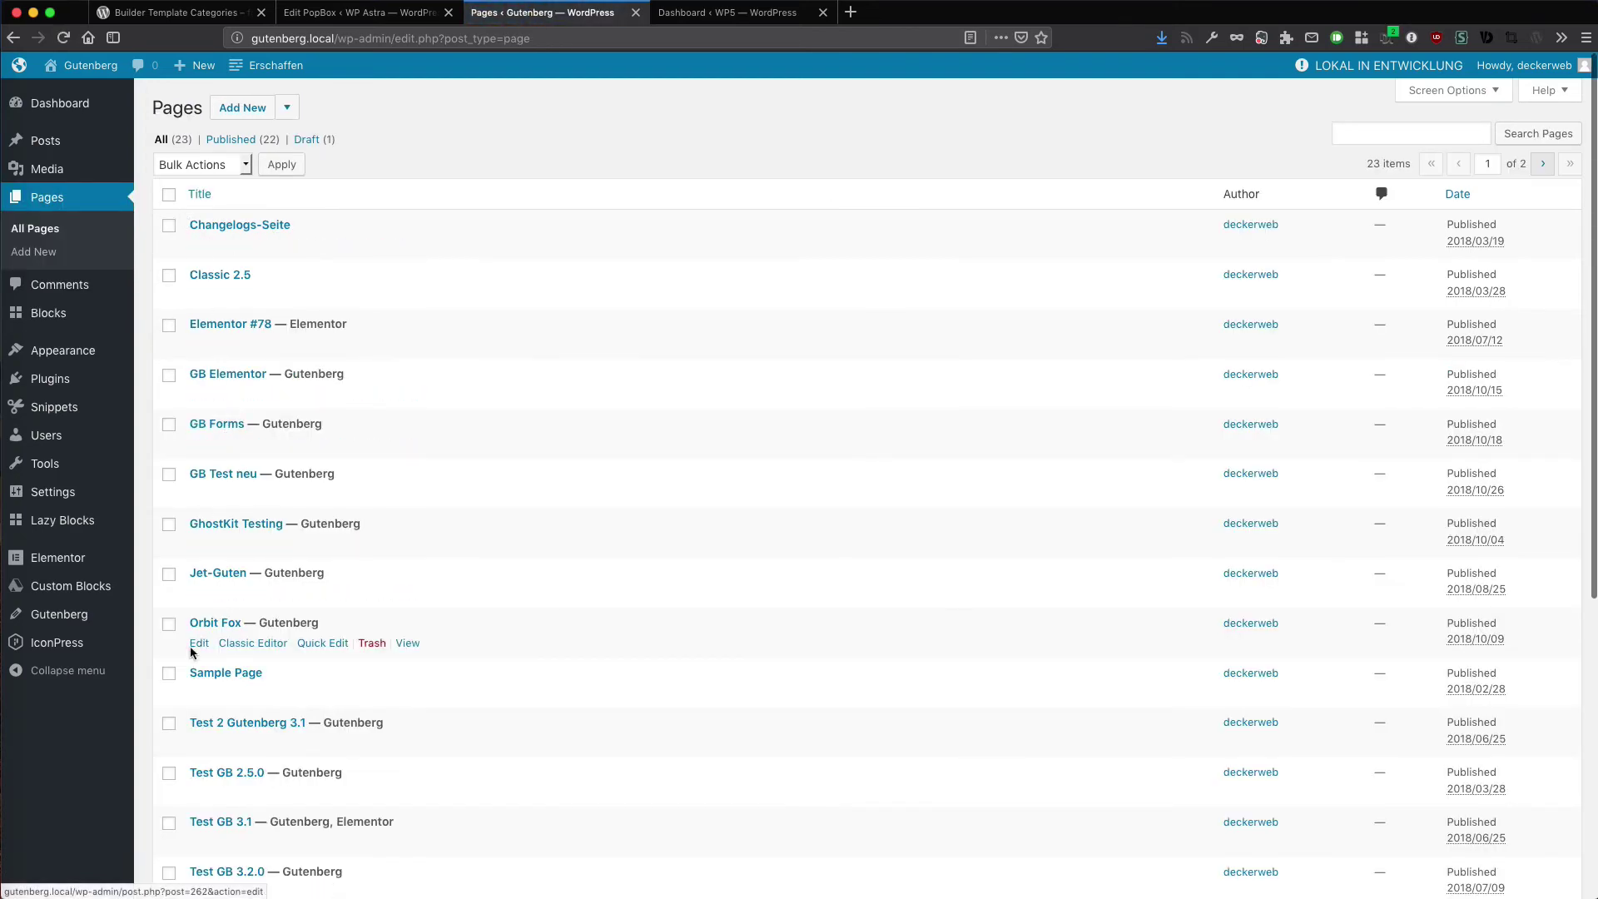
{"action": "scroll", "coordinate": [243, 683], "scroll_direction": "down", "scroll_amount": 1}
{"action": "scroll", "coordinate": [246, 685], "scroll_direction": "down", "scroll_amount": 5}
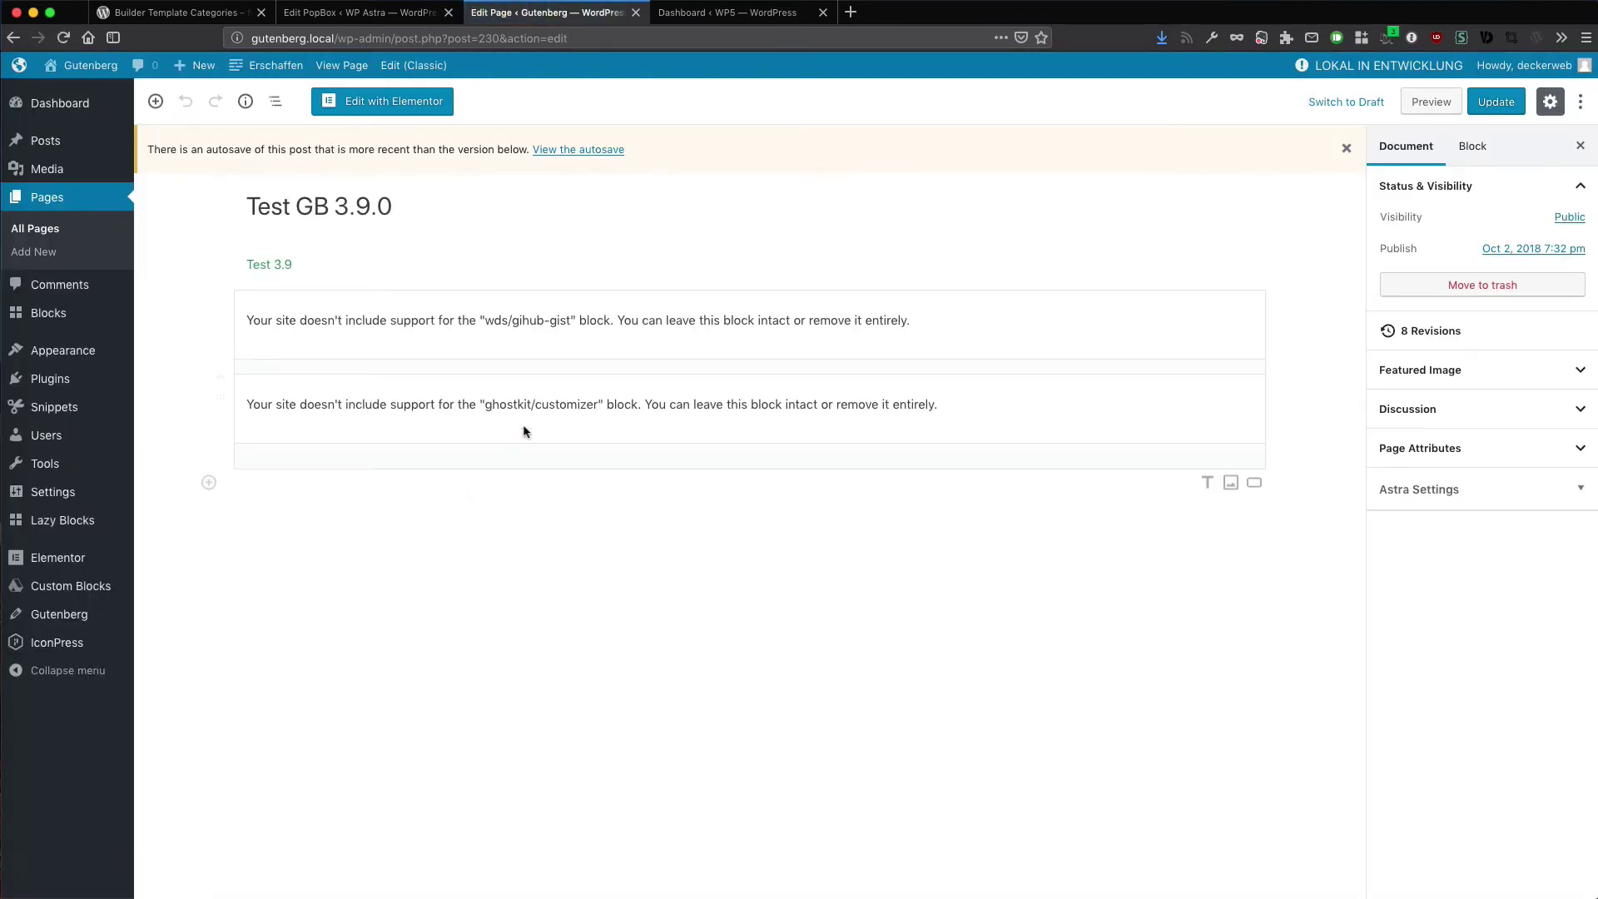
Add a paragraph block reading 'This is a test' below the existing blocks
{"action": "left_click", "coordinate": [156, 101]}
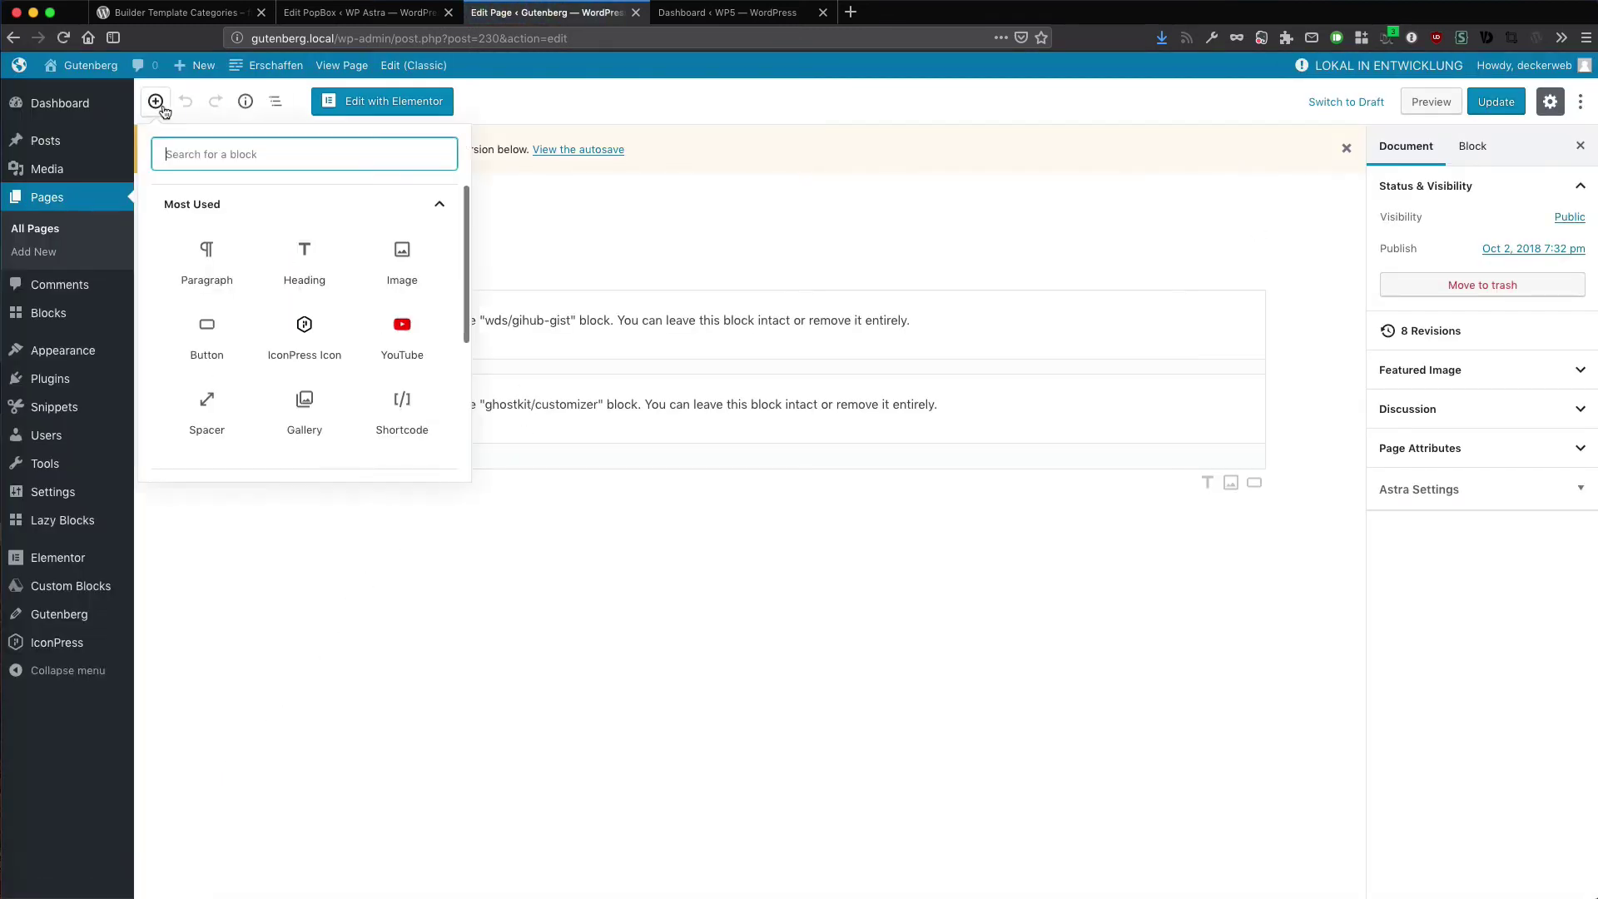
{"action": "left_click", "coordinate": [221, 264]}
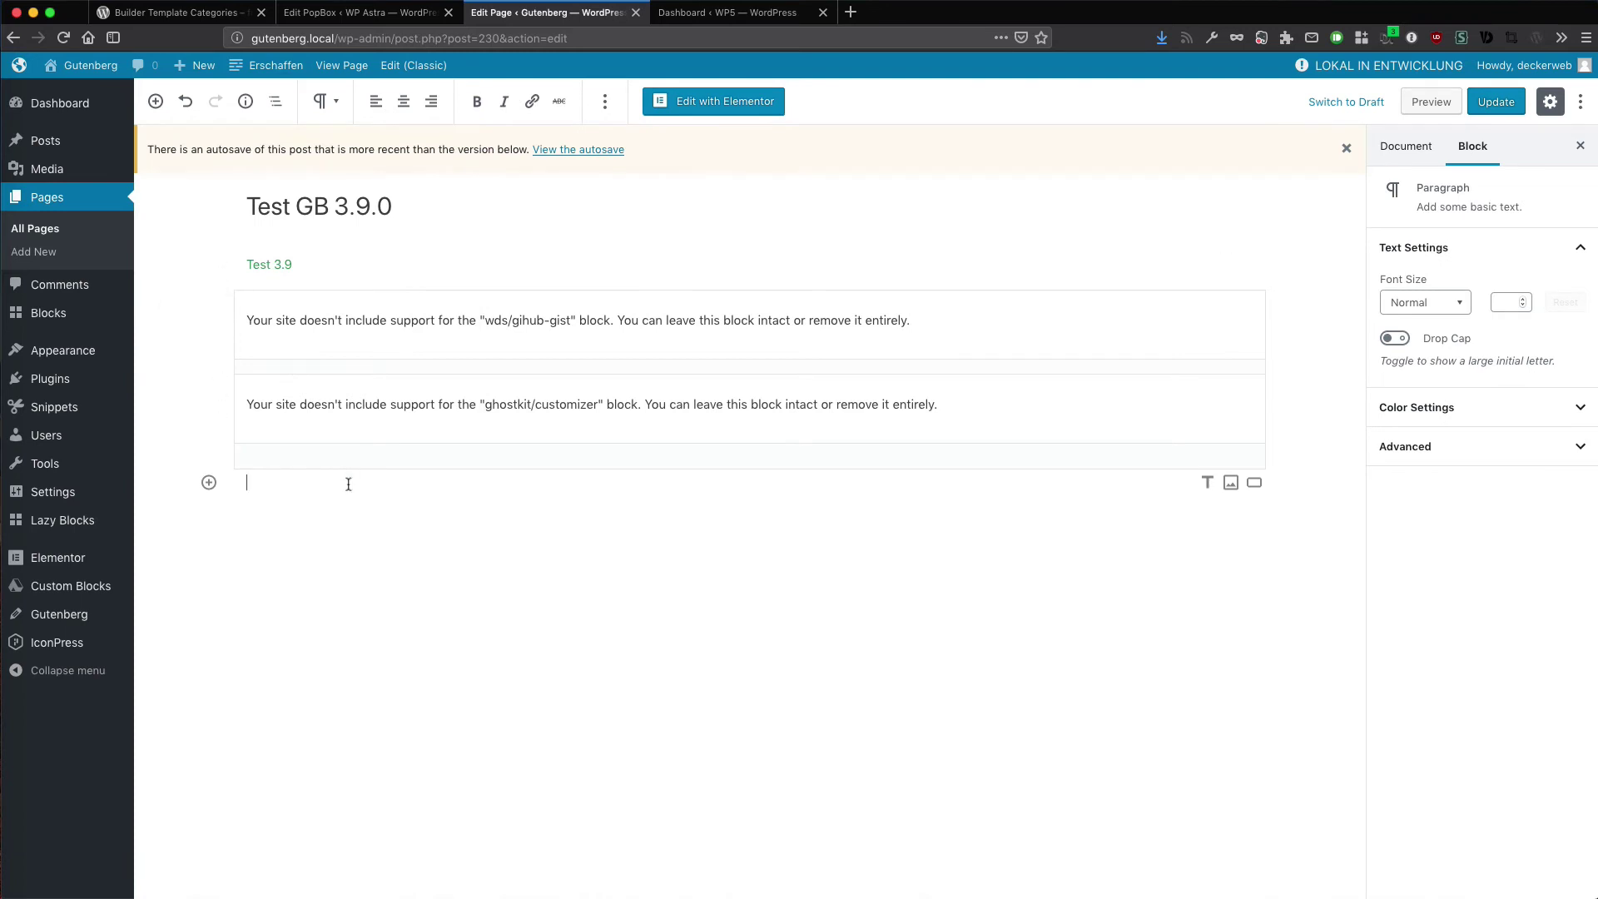
{"action": "type", "text": "This is a test+"}
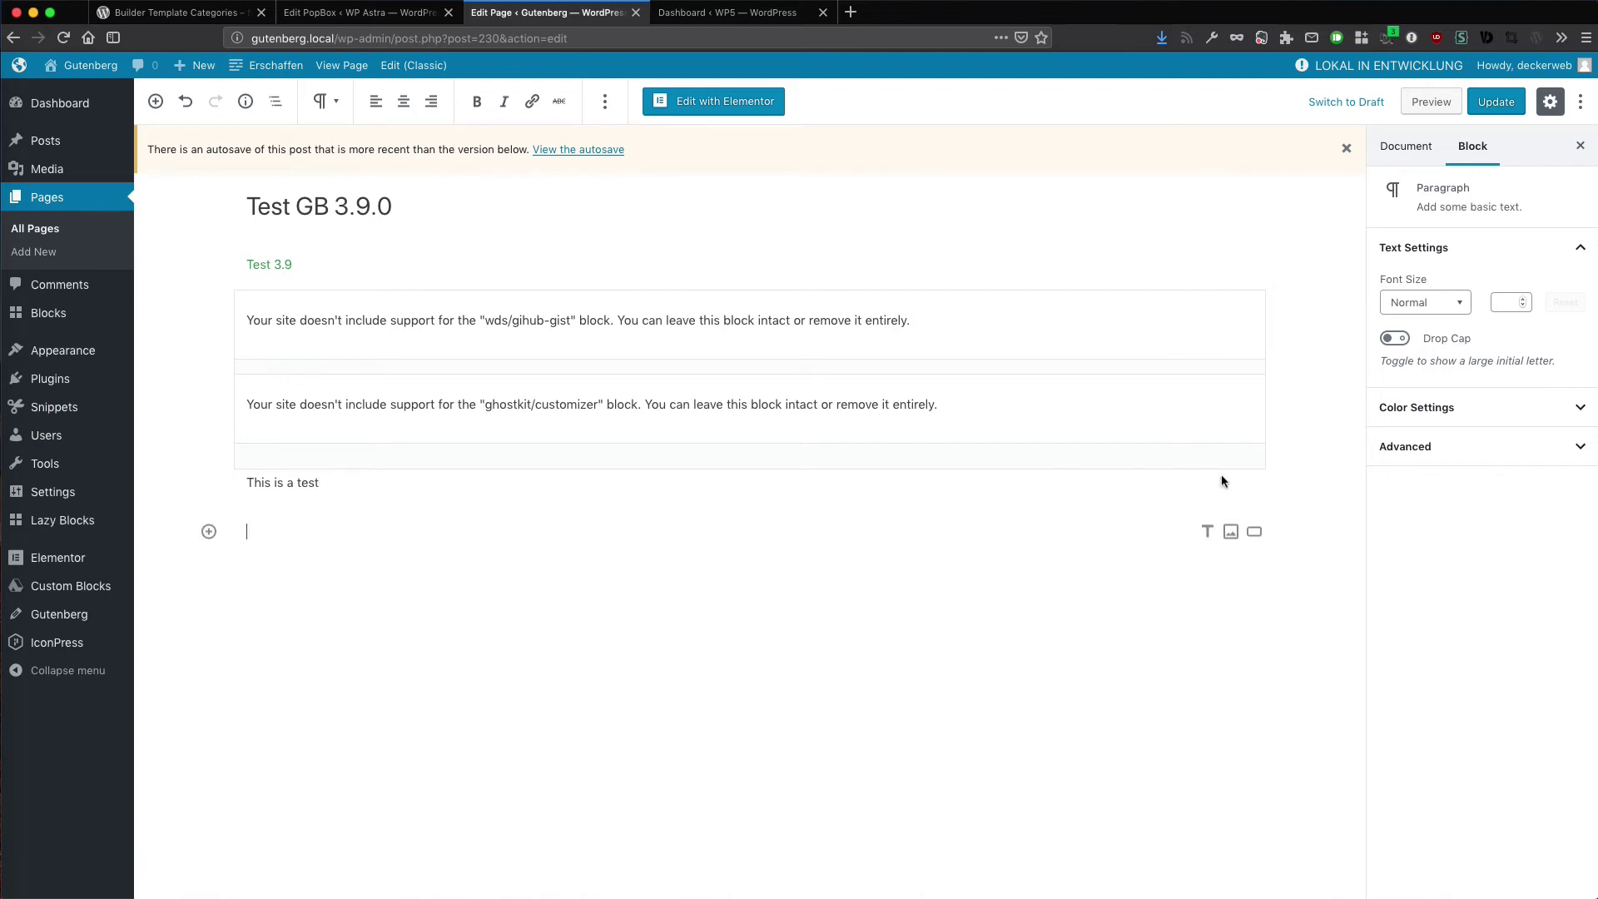
{"action": "left_click", "coordinate": [1050, 483]}
Convert the 'This is a test' paragraph into a reusable block named 'Test Block for Reusage' and save it
{"action": "left_click", "coordinate": [274, 484]}
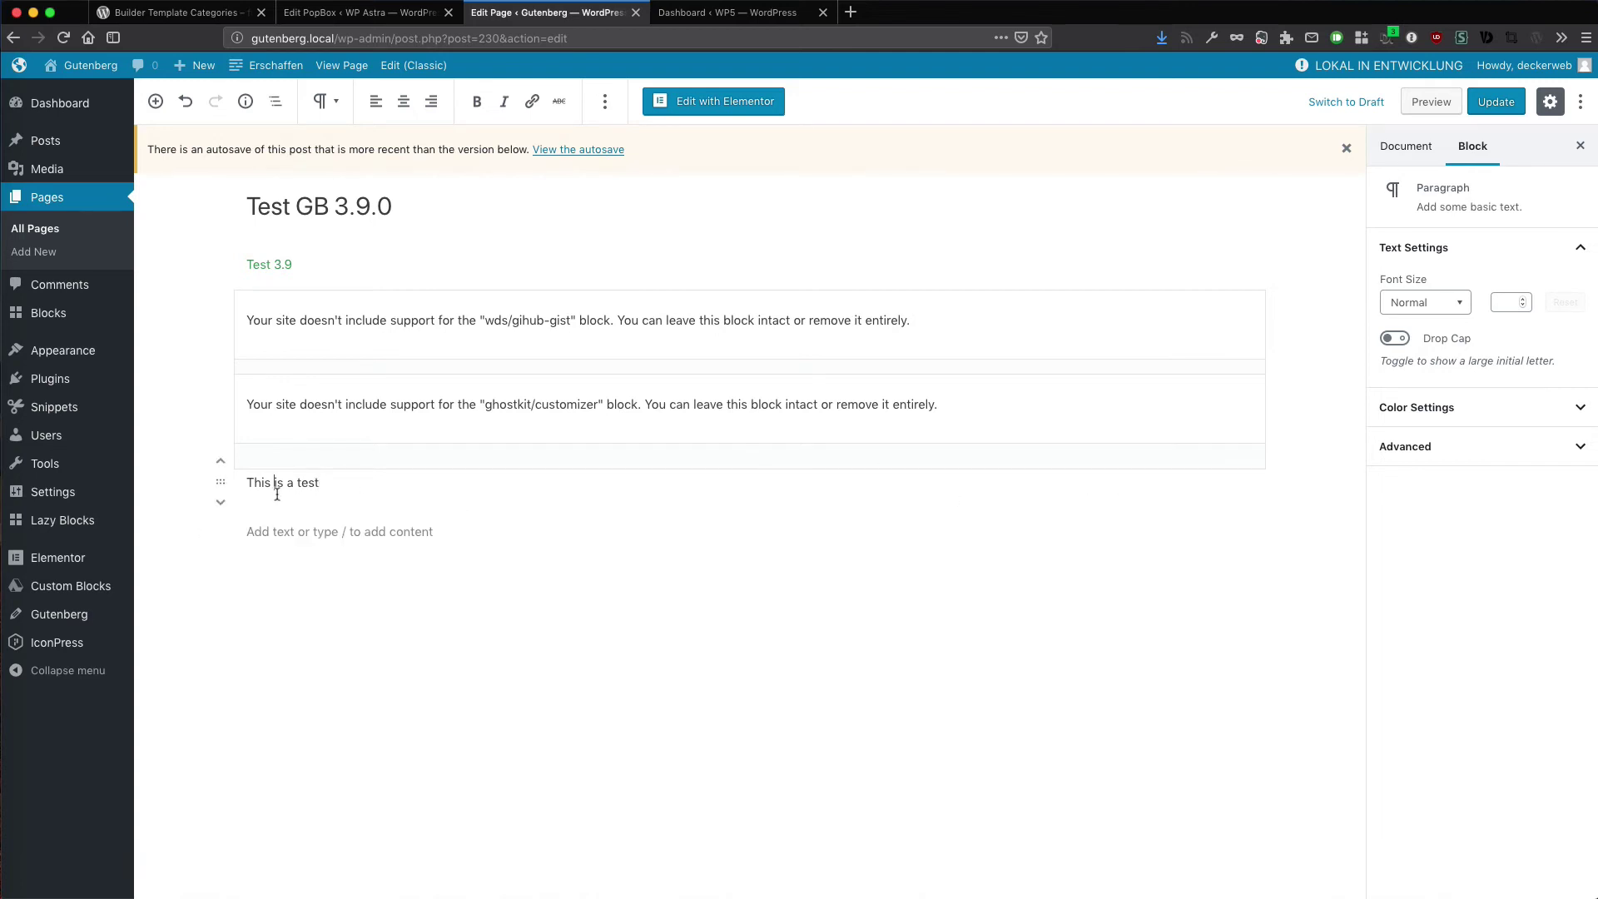
{"action": "left_click", "coordinate": [605, 103]}
{"action": "left_click", "coordinate": [650, 306]}
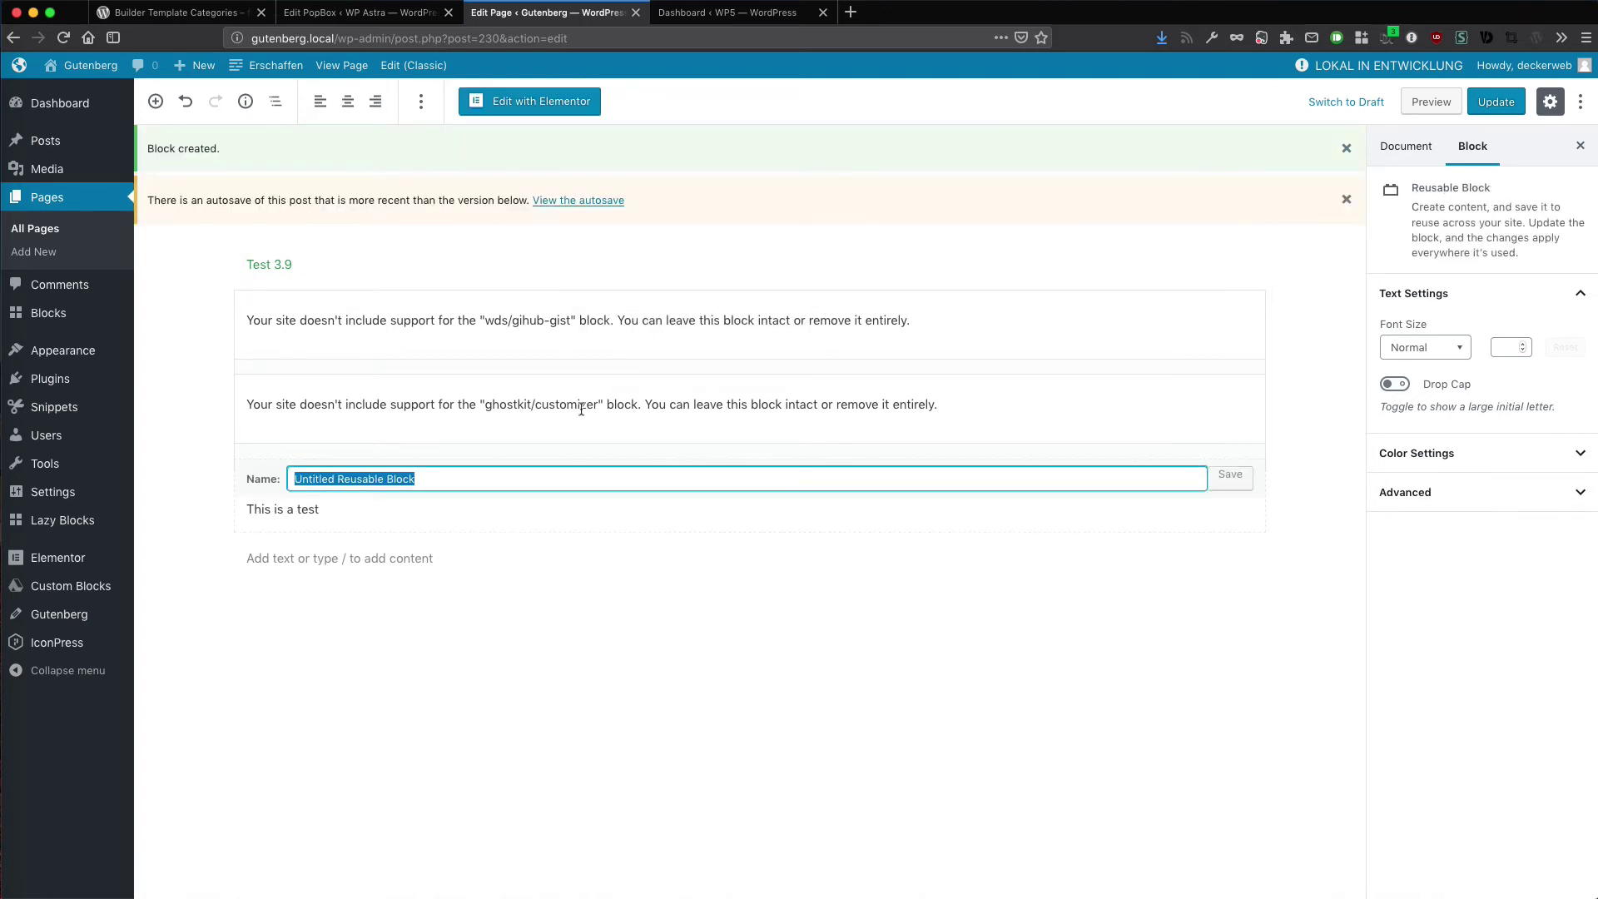
{"action": "type", "text": "Test Block for Re"}
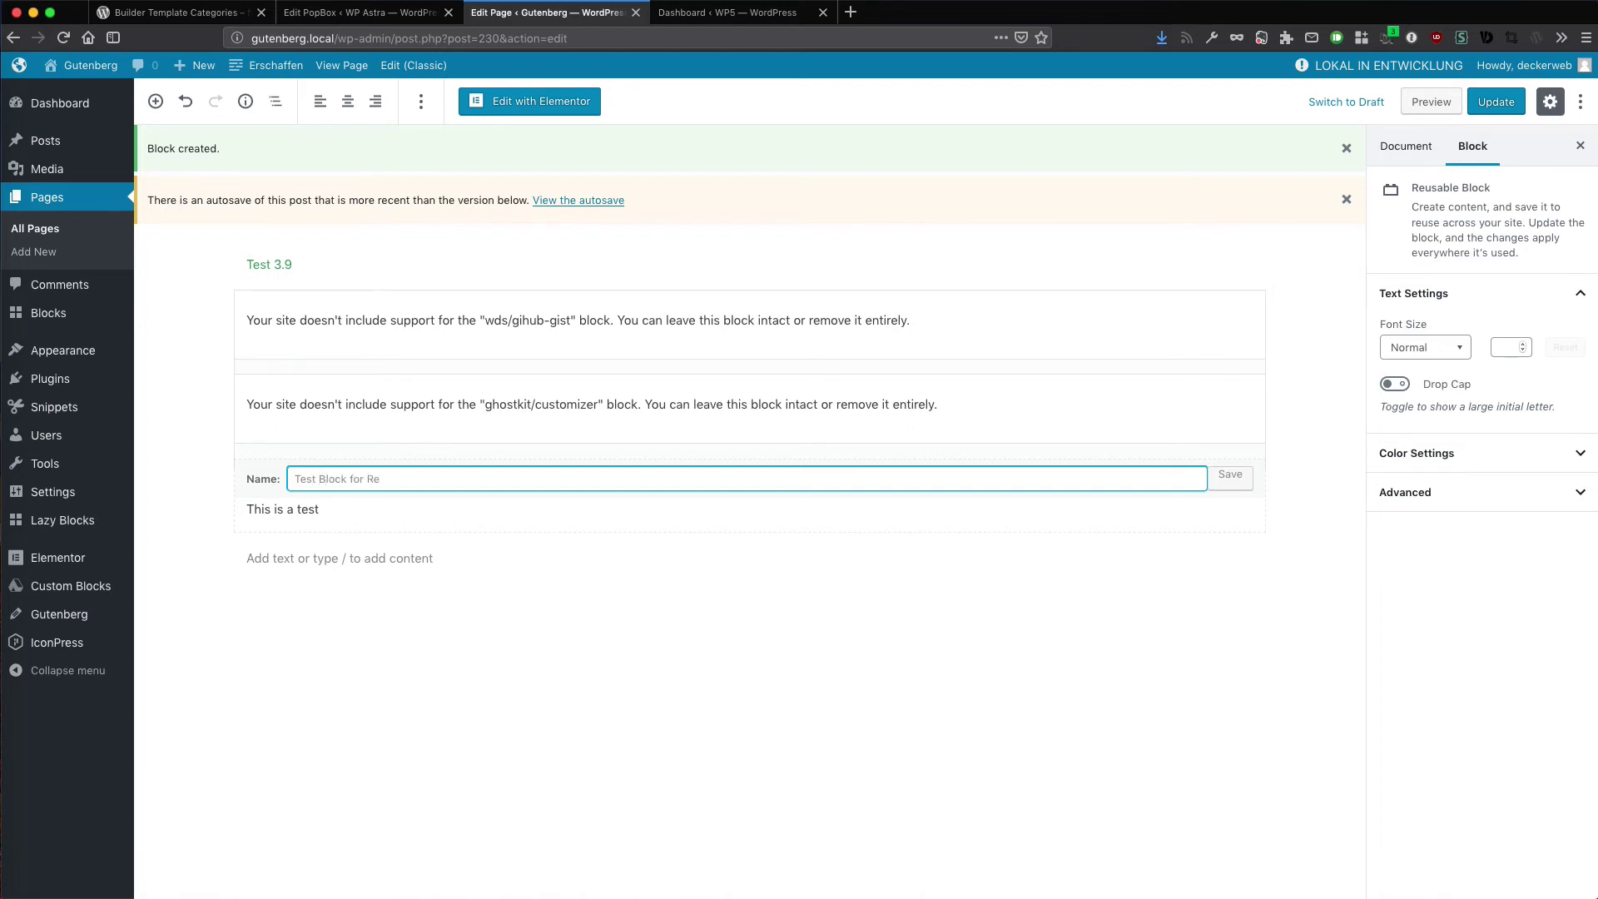
{"action": "type", "text": "usage"}
{"action": "left_click", "coordinate": [1232, 478]}
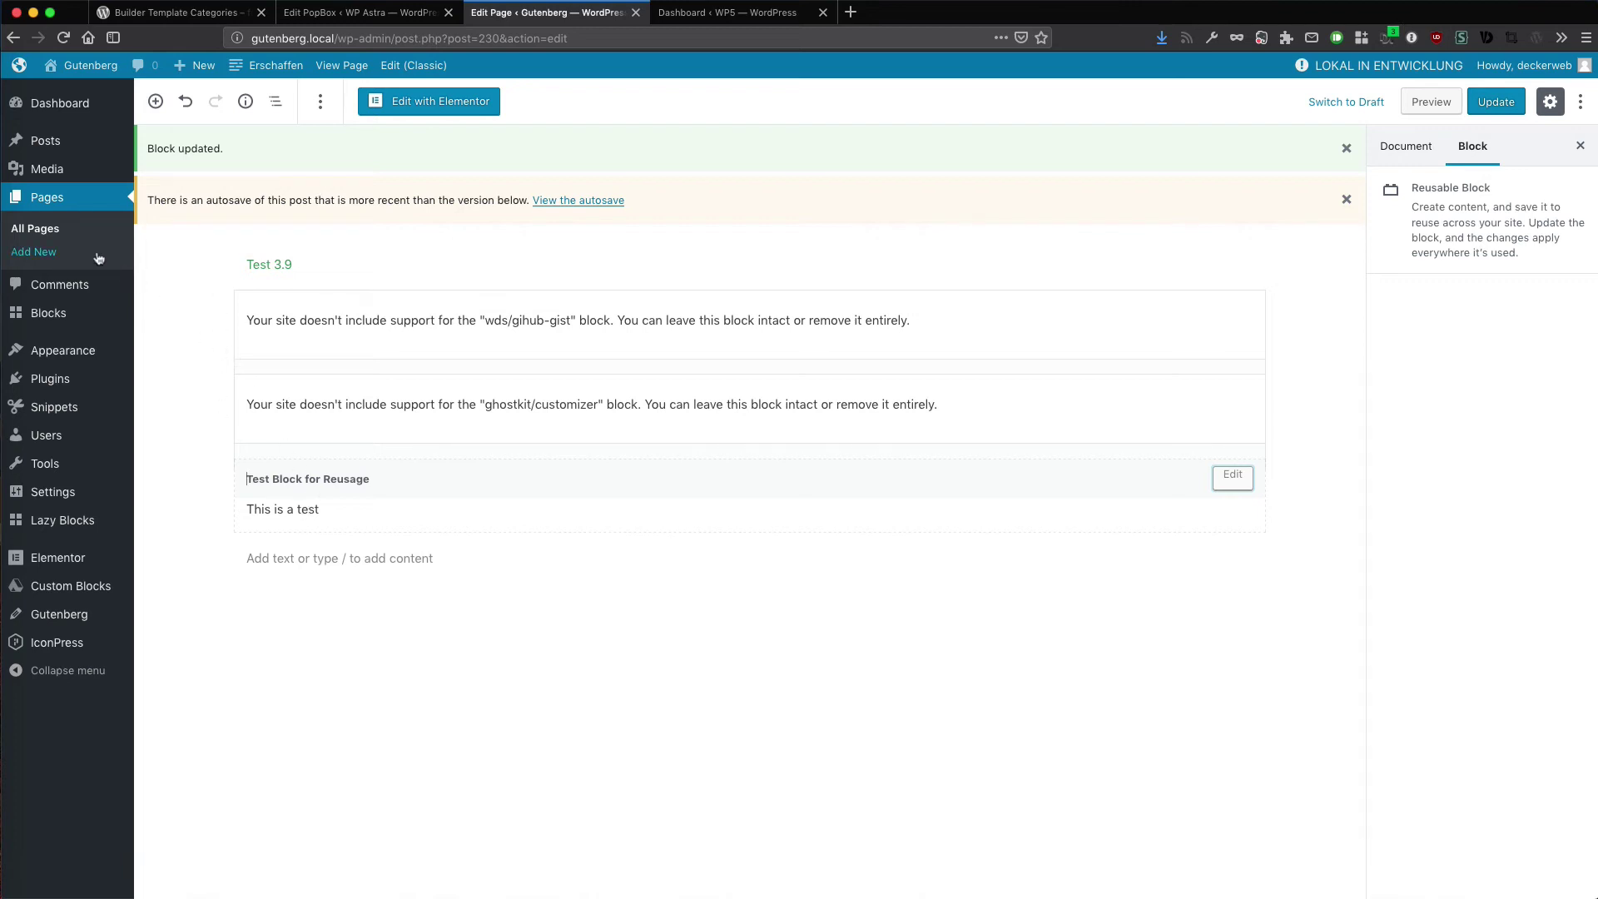
{"action": "mouse_move", "coordinate": [42, 323]}
Leave the editor for Blocks, tick General for Test Block for Reusage, update, and return to the list
{"action": "left_click", "coordinate": [58, 309]}
{"action": "left_click", "coordinate": [1112, 394]}
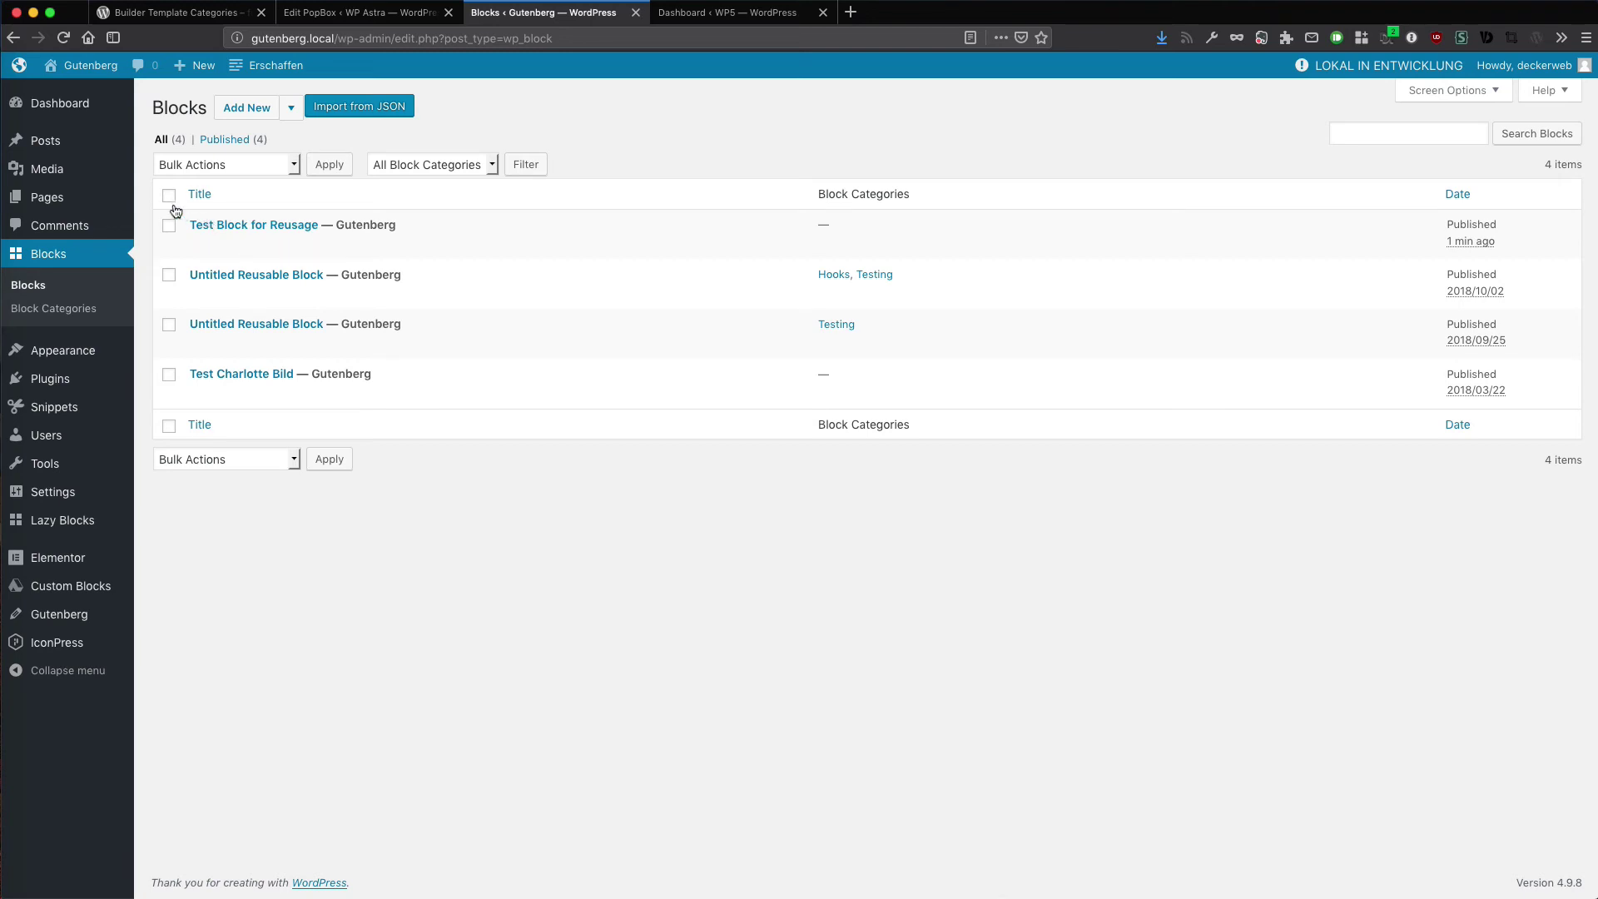
{"action": "left_click", "coordinate": [205, 248]}
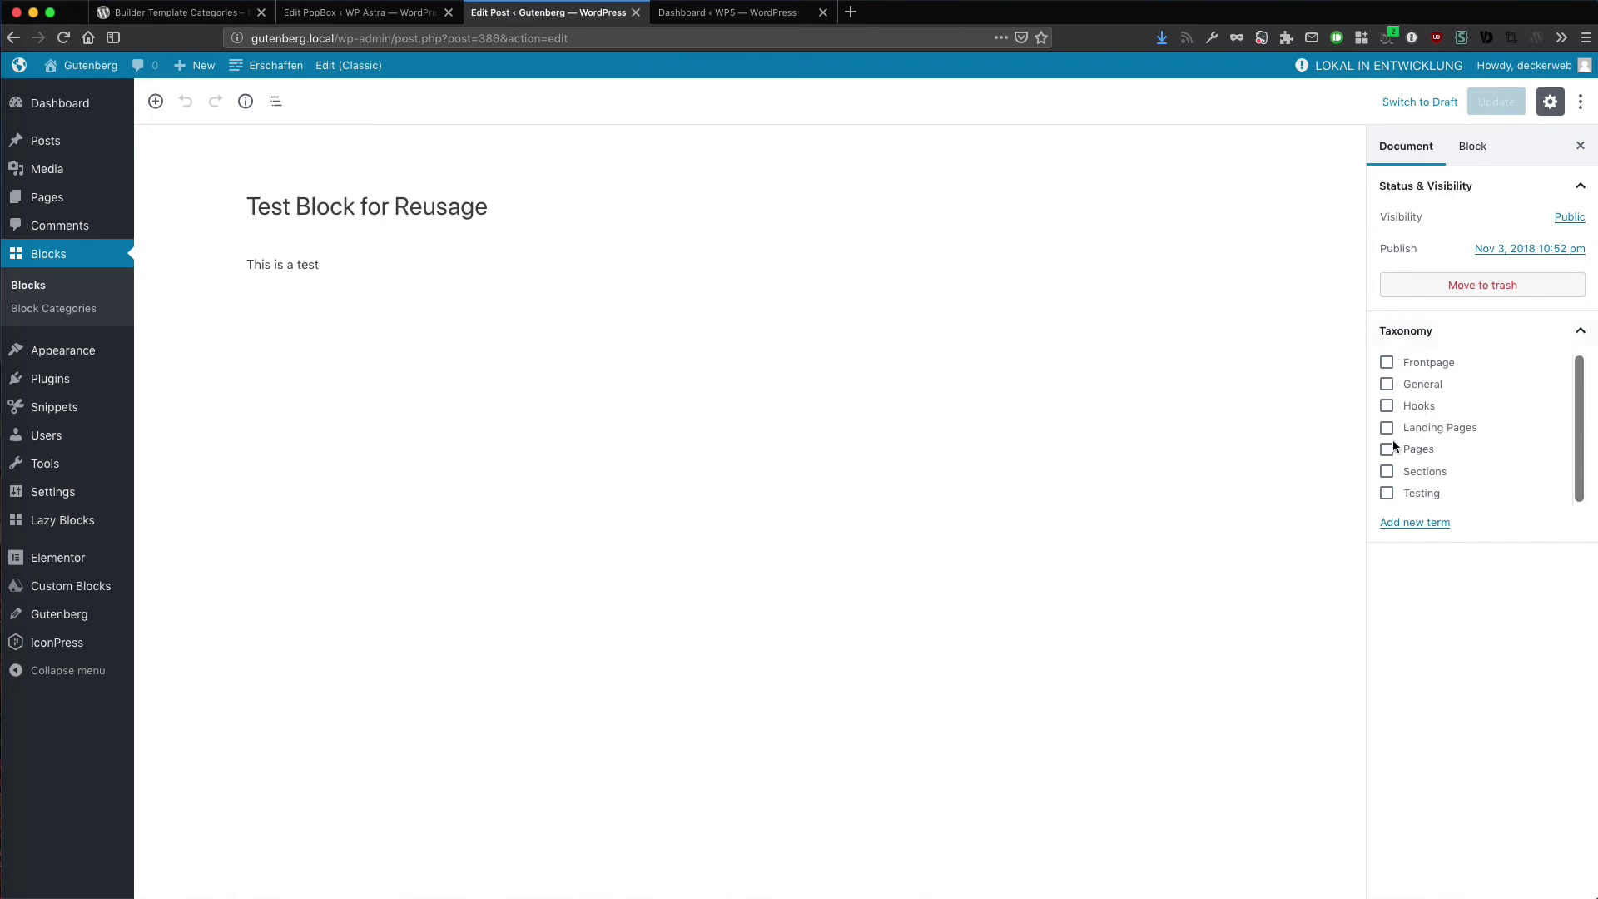
{"action": "left_click", "coordinate": [1386, 385]}
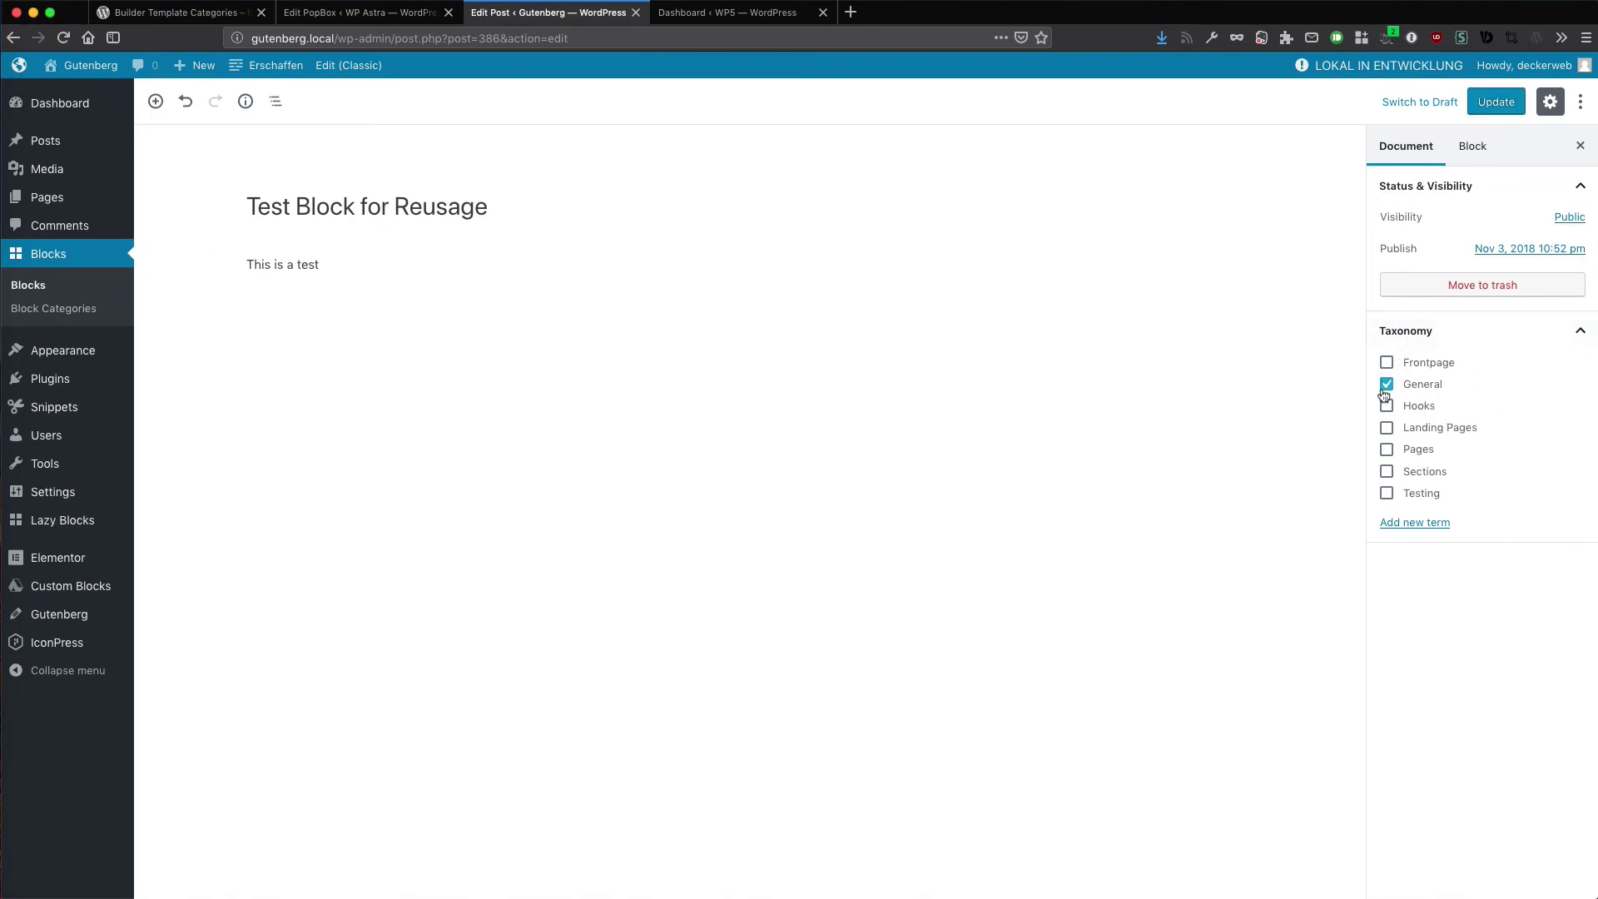
{"action": "left_click", "coordinate": [1490, 108]}
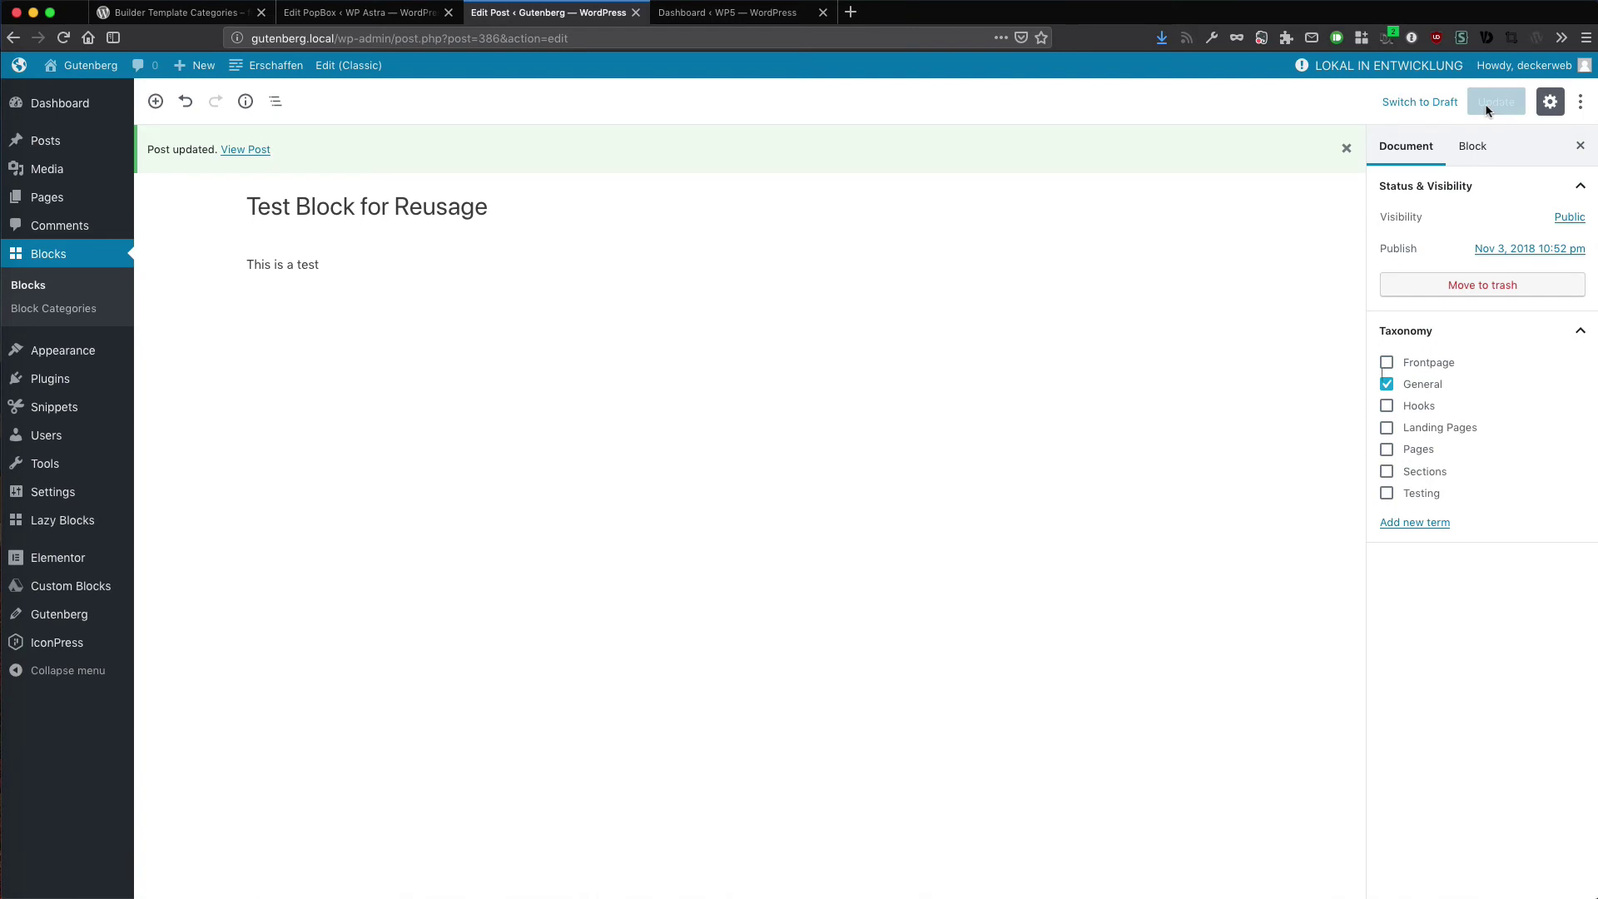
{"action": "left_click", "coordinate": [39, 297]}
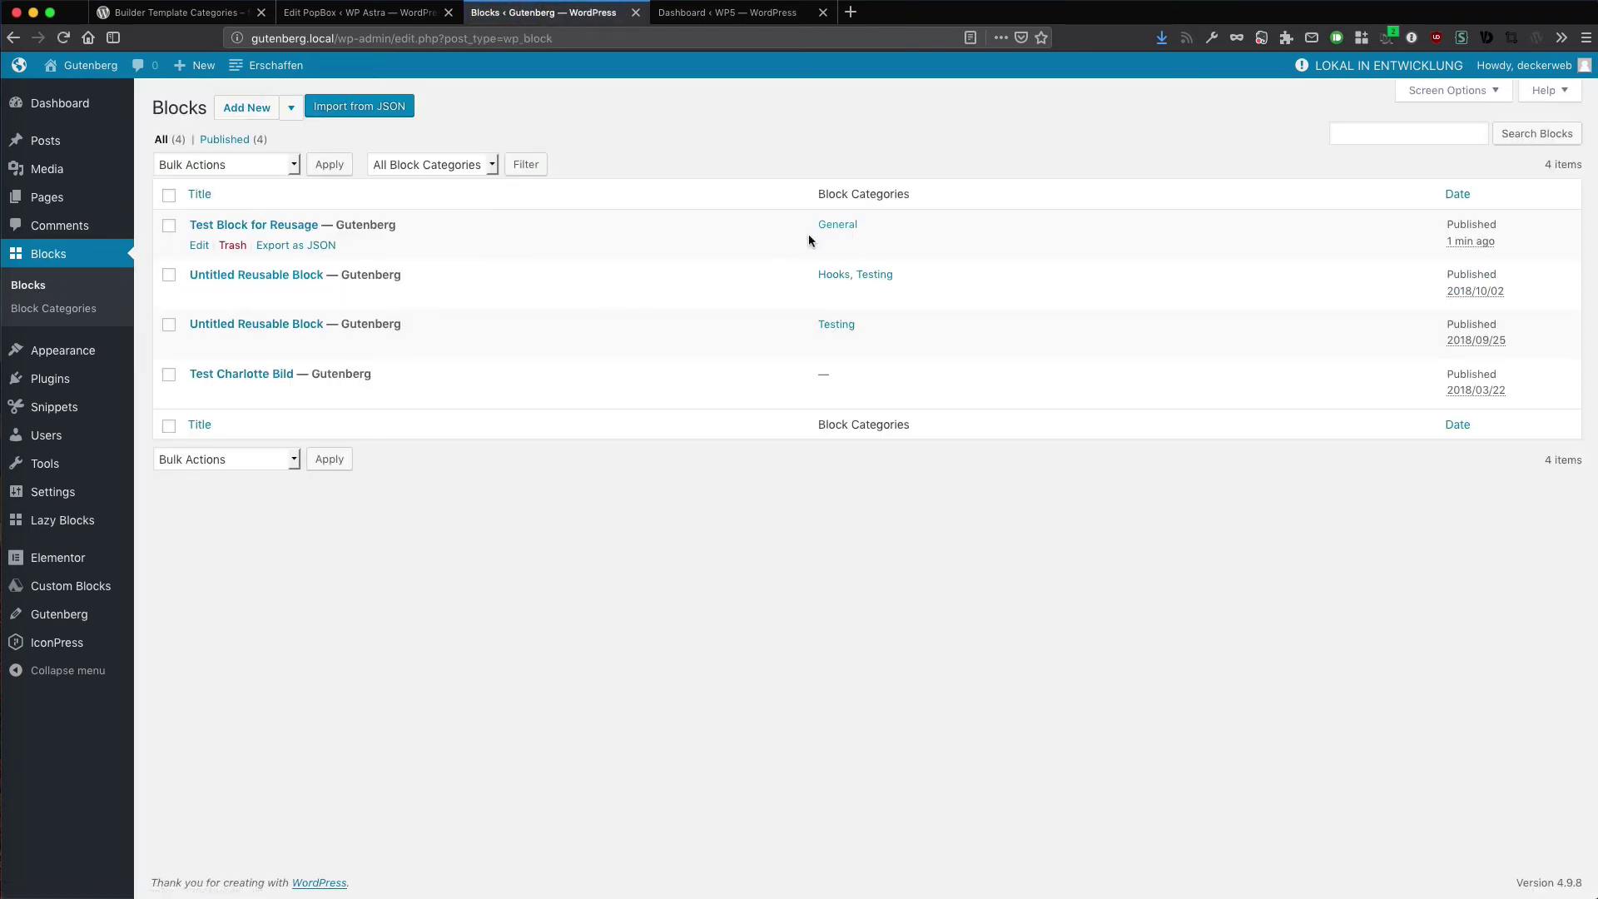
Select Test Block for Reusage and the first Untitled Reusable Block in the list
{"action": "left_click", "coordinate": [169, 194]}
{"action": "left_click", "coordinate": [169, 195]}
{"action": "left_click", "coordinate": [169, 227]}
{"action": "left_click", "coordinate": [168, 275]}
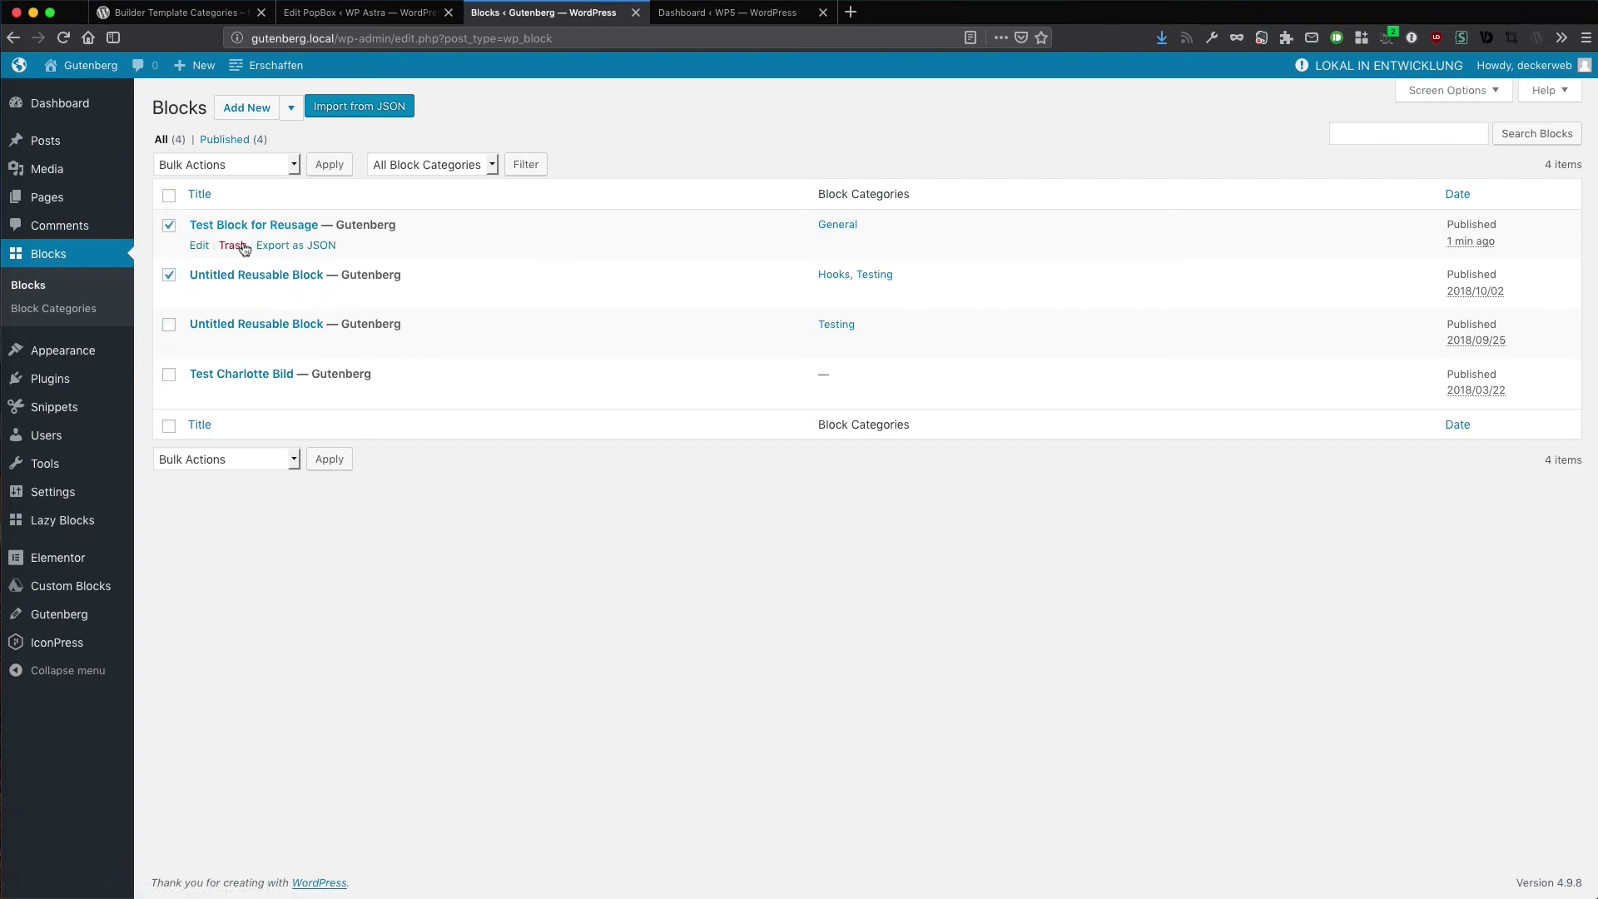
Bulk-add the Frontpage and Landing Pages categories to both selected blocks, then check the category filter
{"action": "left_click", "coordinate": [268, 171]}
{"action": "left_click", "coordinate": [261, 190]}
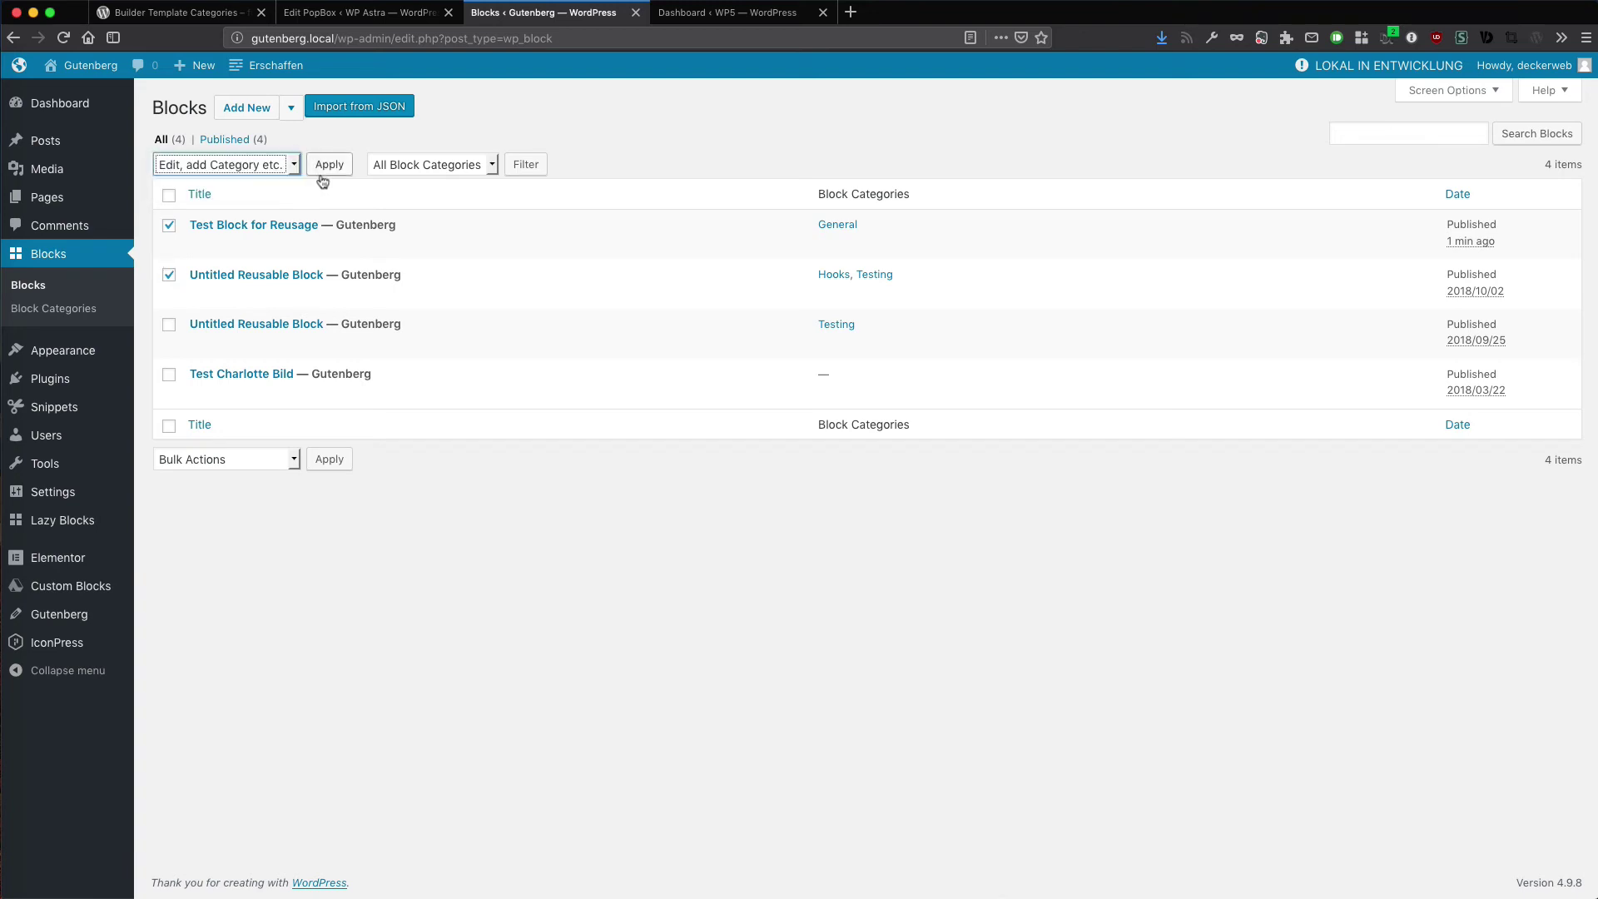
{"action": "left_click", "coordinate": [324, 173]}
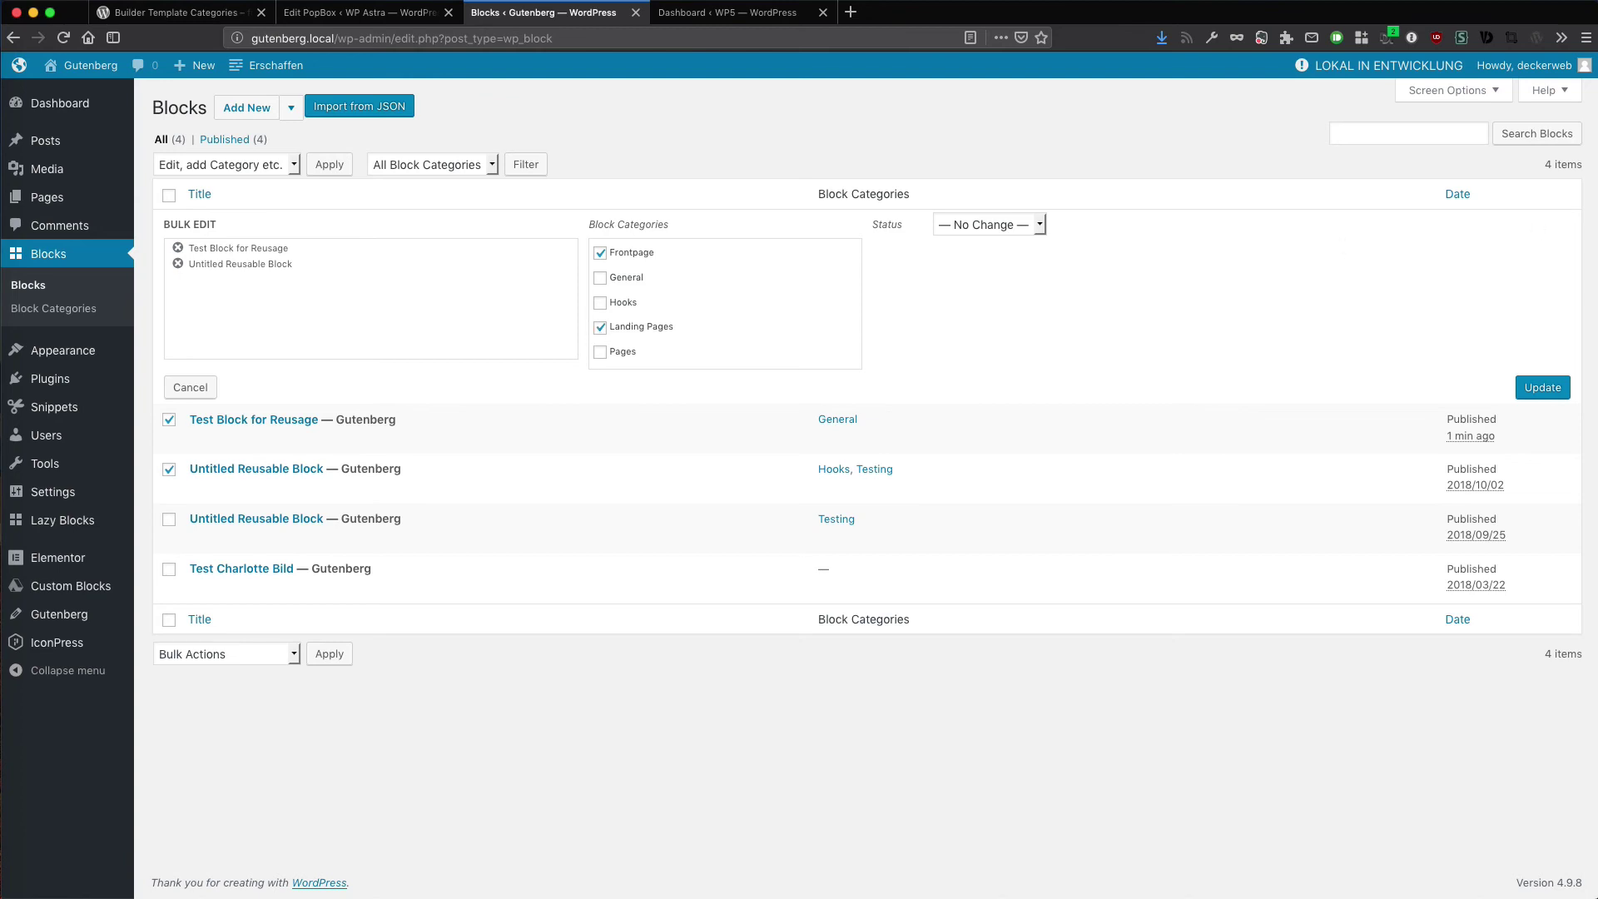
{"action": "left_click", "coordinate": [1540, 399]}
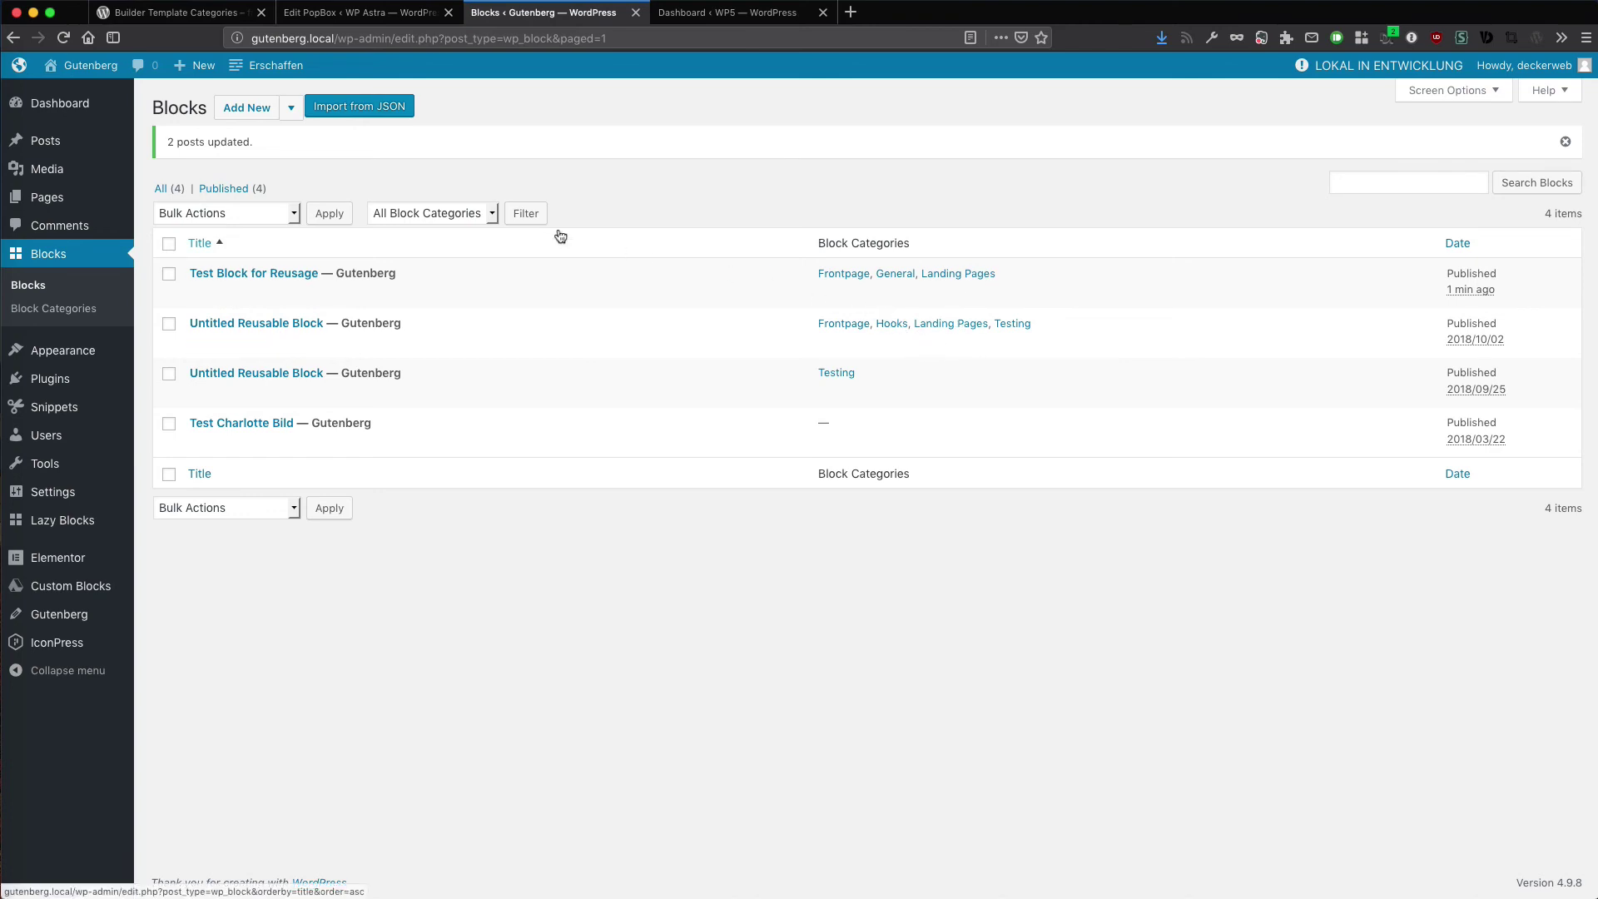
{"action": "left_click", "coordinate": [415, 213]}
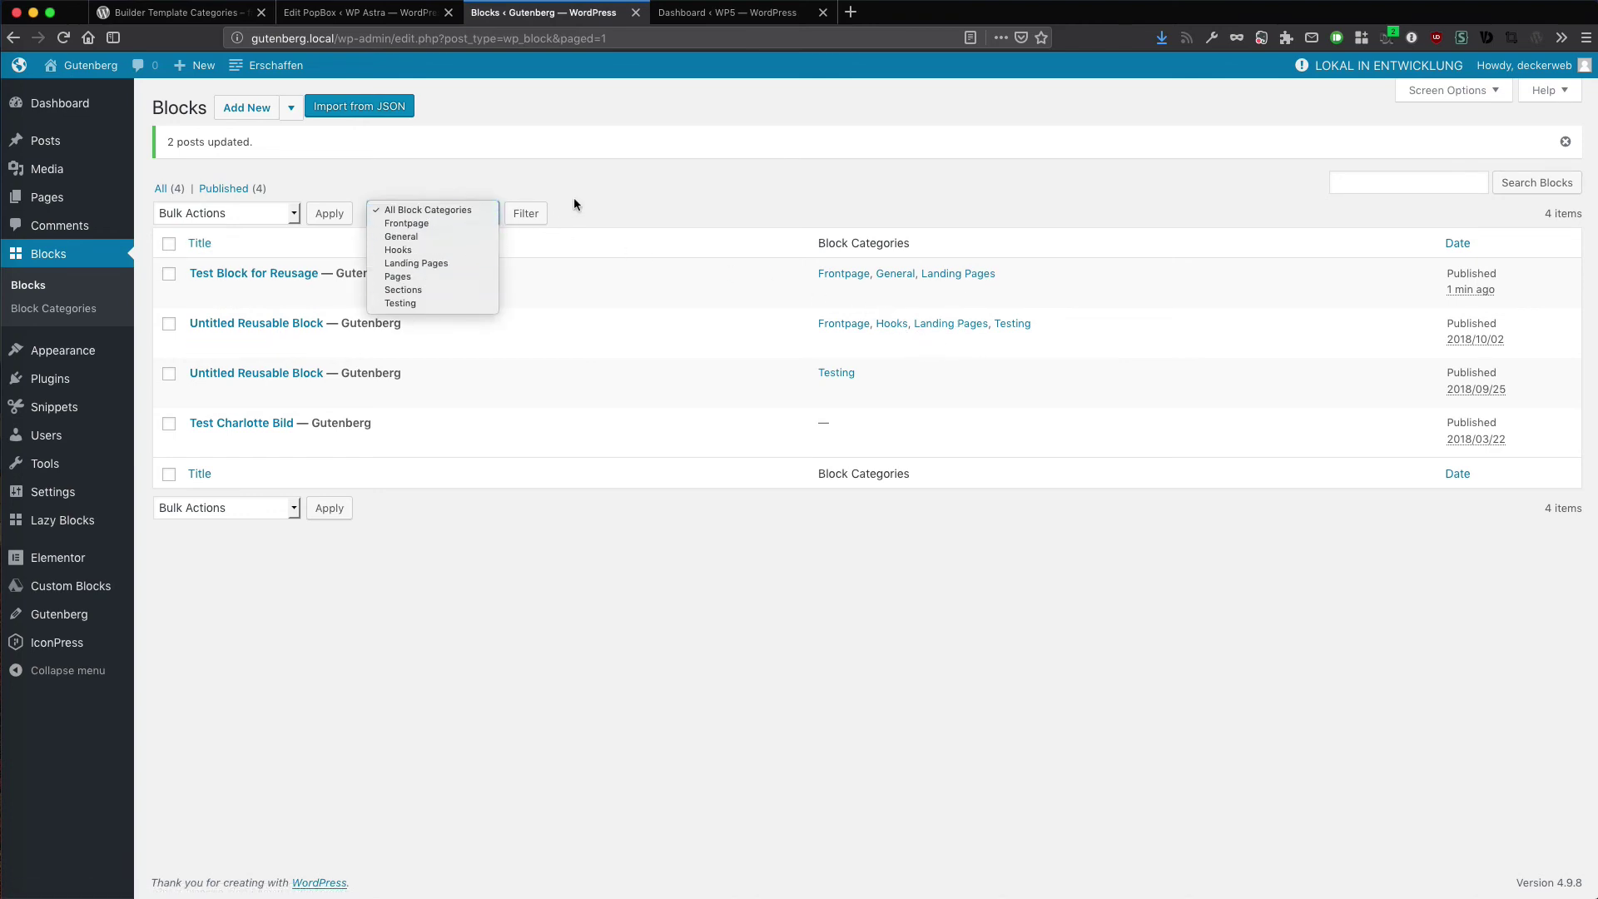
{"action": "left_click", "coordinate": [704, 184]}
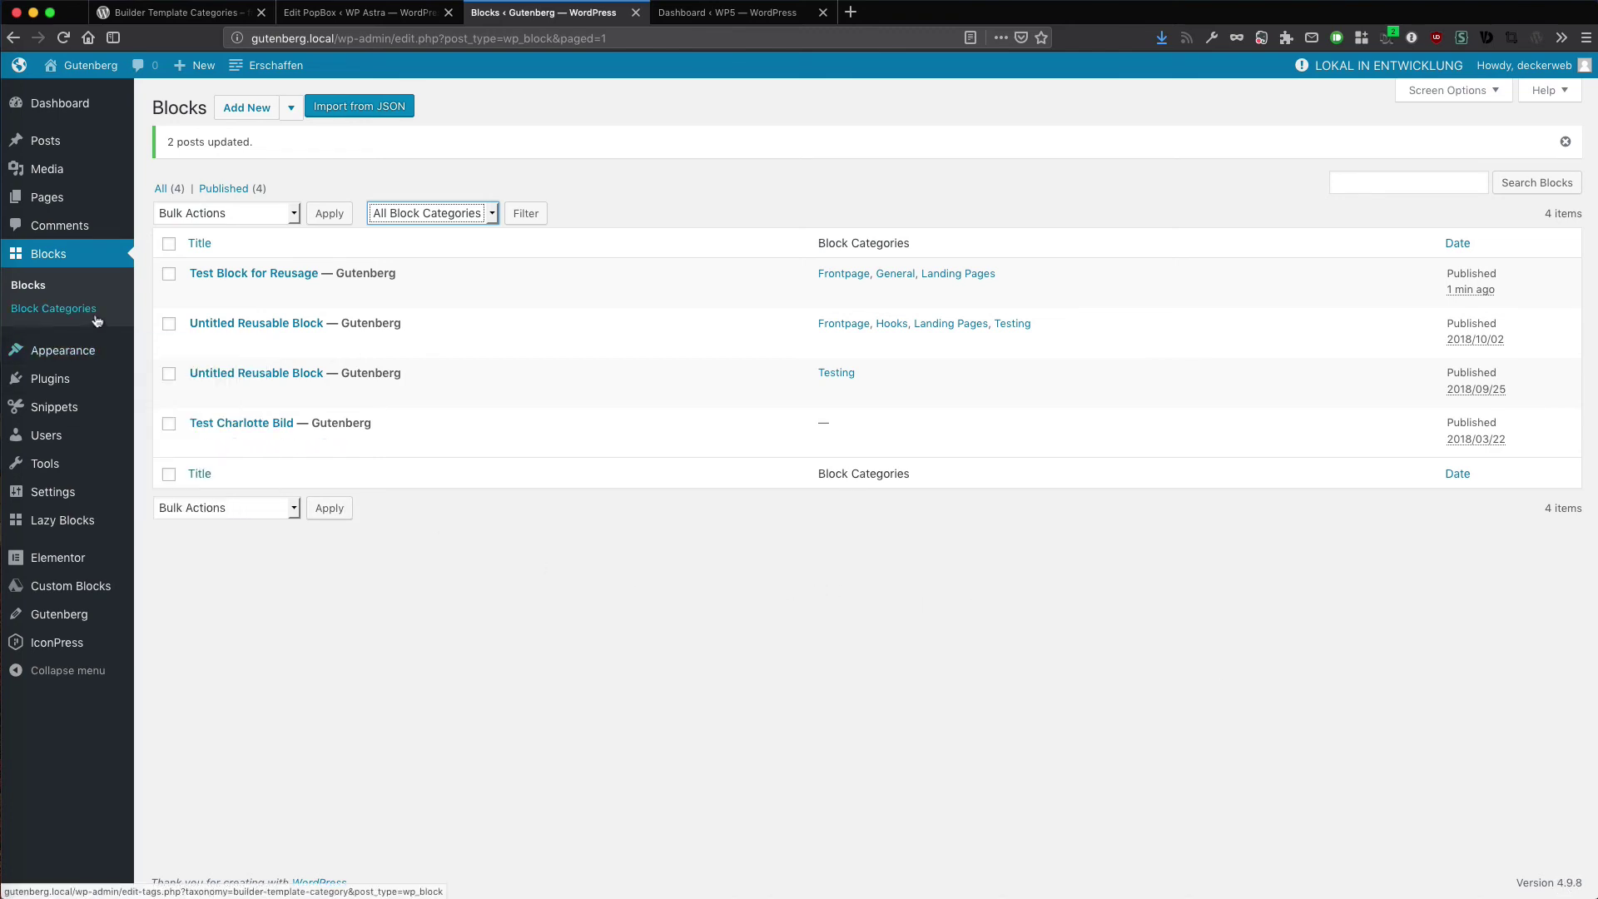
On the WP5 site, note the WordPress beta version, then open its reusable Blocks list
{"action": "left_click", "coordinate": [731, 12]}
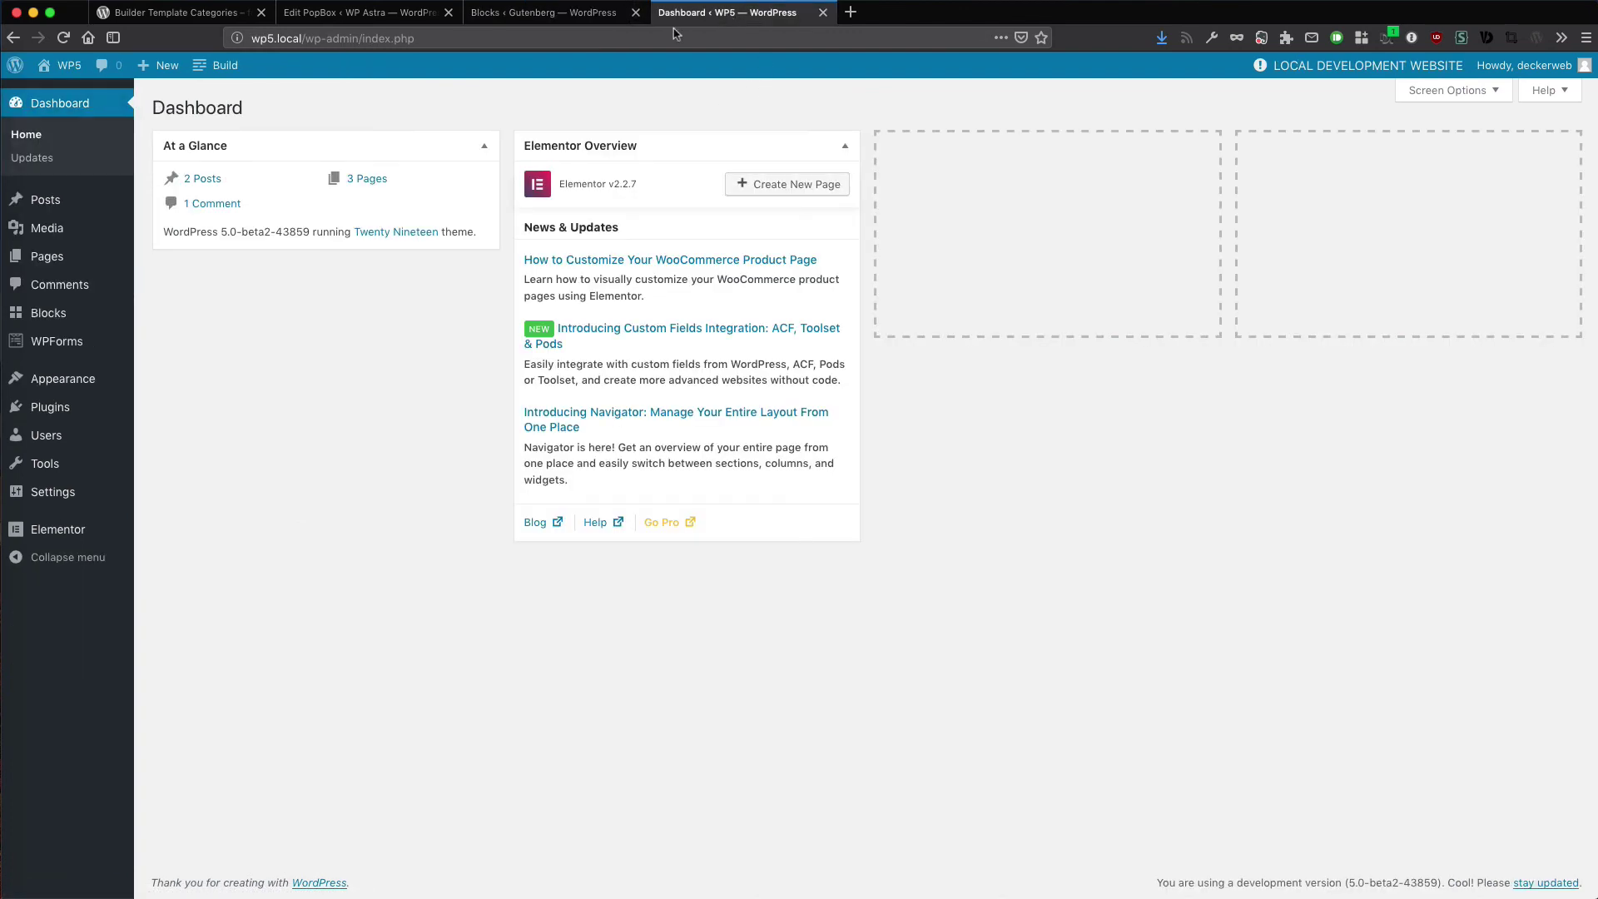
{"action": "mouse_move", "coordinate": [67, 323]}
{"action": "left_click_drag", "start_coordinate": [1349, 882], "coordinate": [1389, 881]}
{"action": "left_click", "coordinate": [1082, 699]}
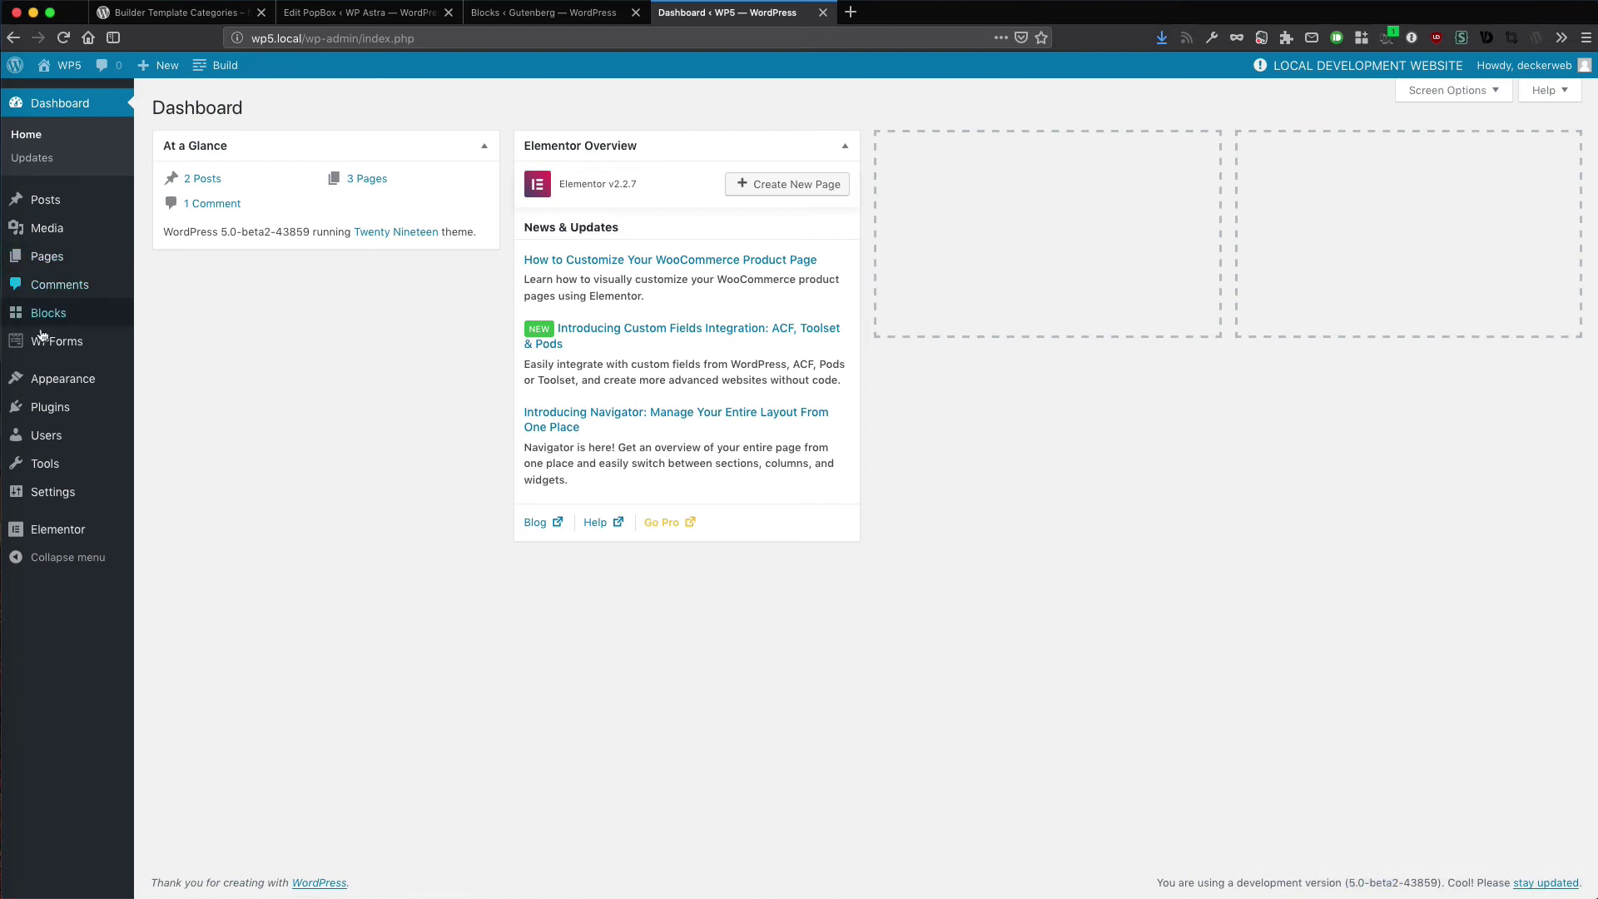
{"action": "left_click", "coordinate": [153, 325]}
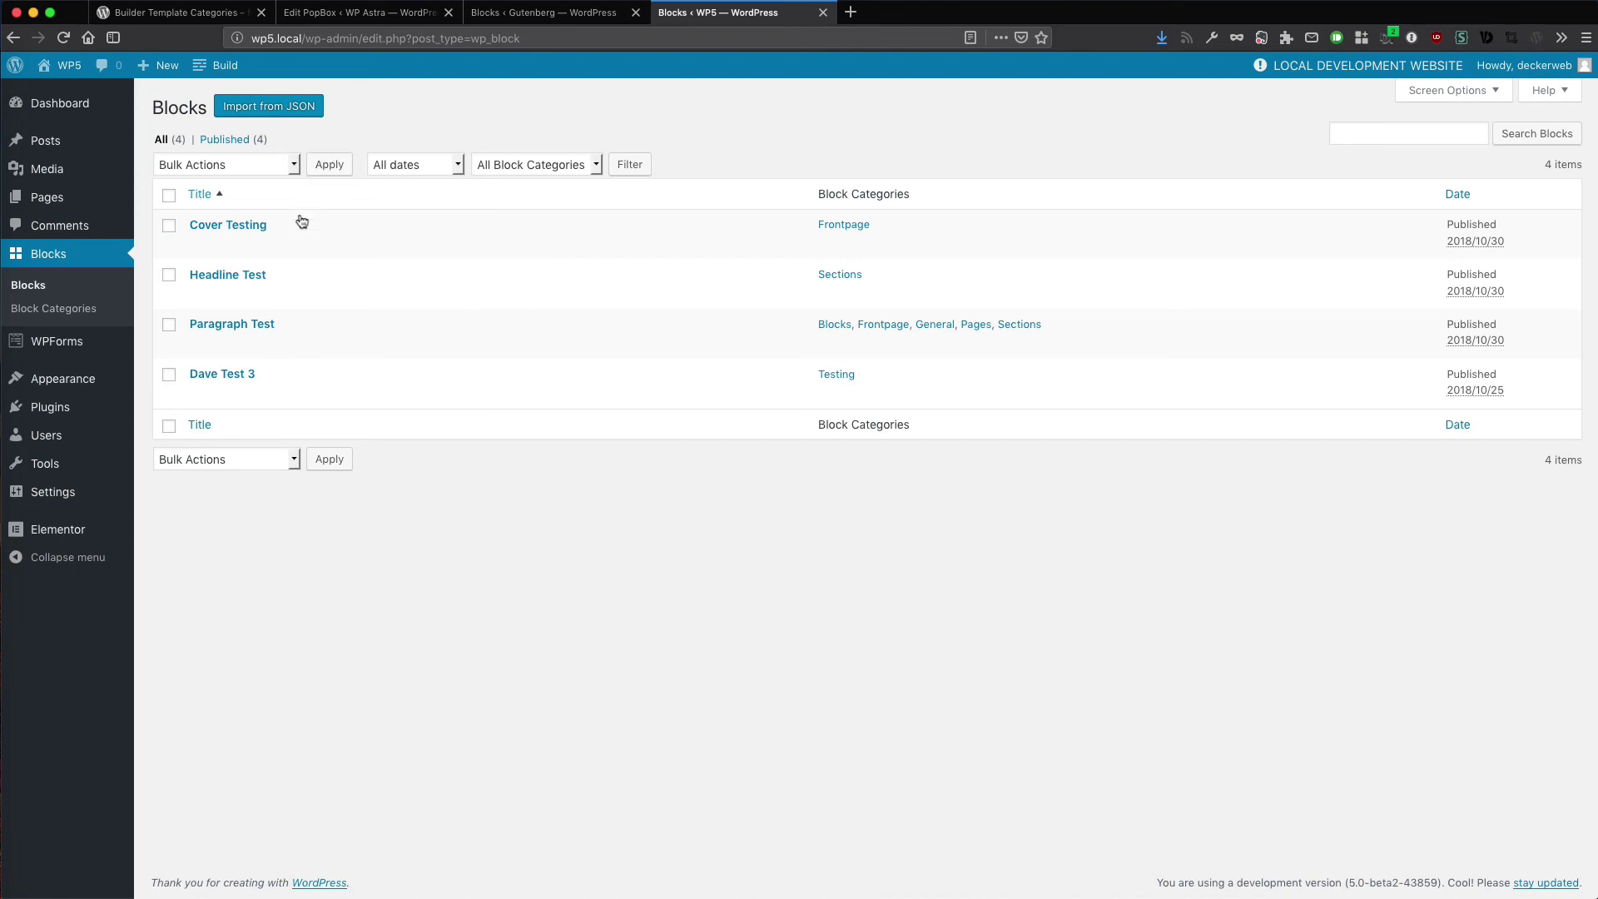
On the Builder Template Categories plugin page, scroll past Supported Themes and Plugins to the Gutenberg plugins
{"action": "mouse_move", "coordinate": [300, 223]}
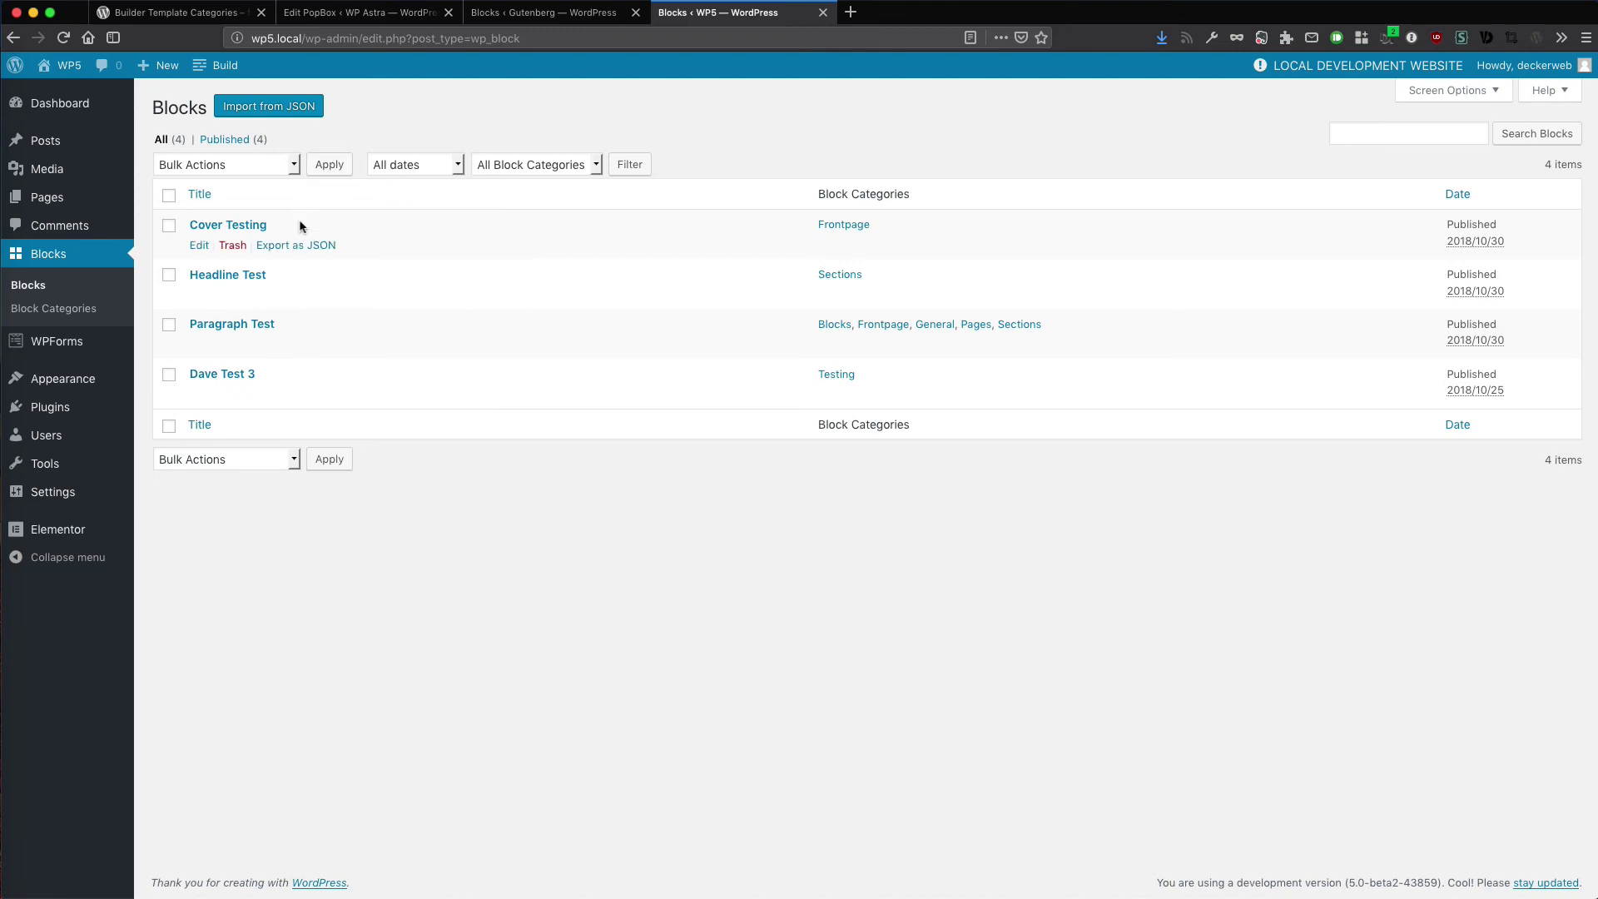
{"action": "left_click", "coordinate": [179, 12]}
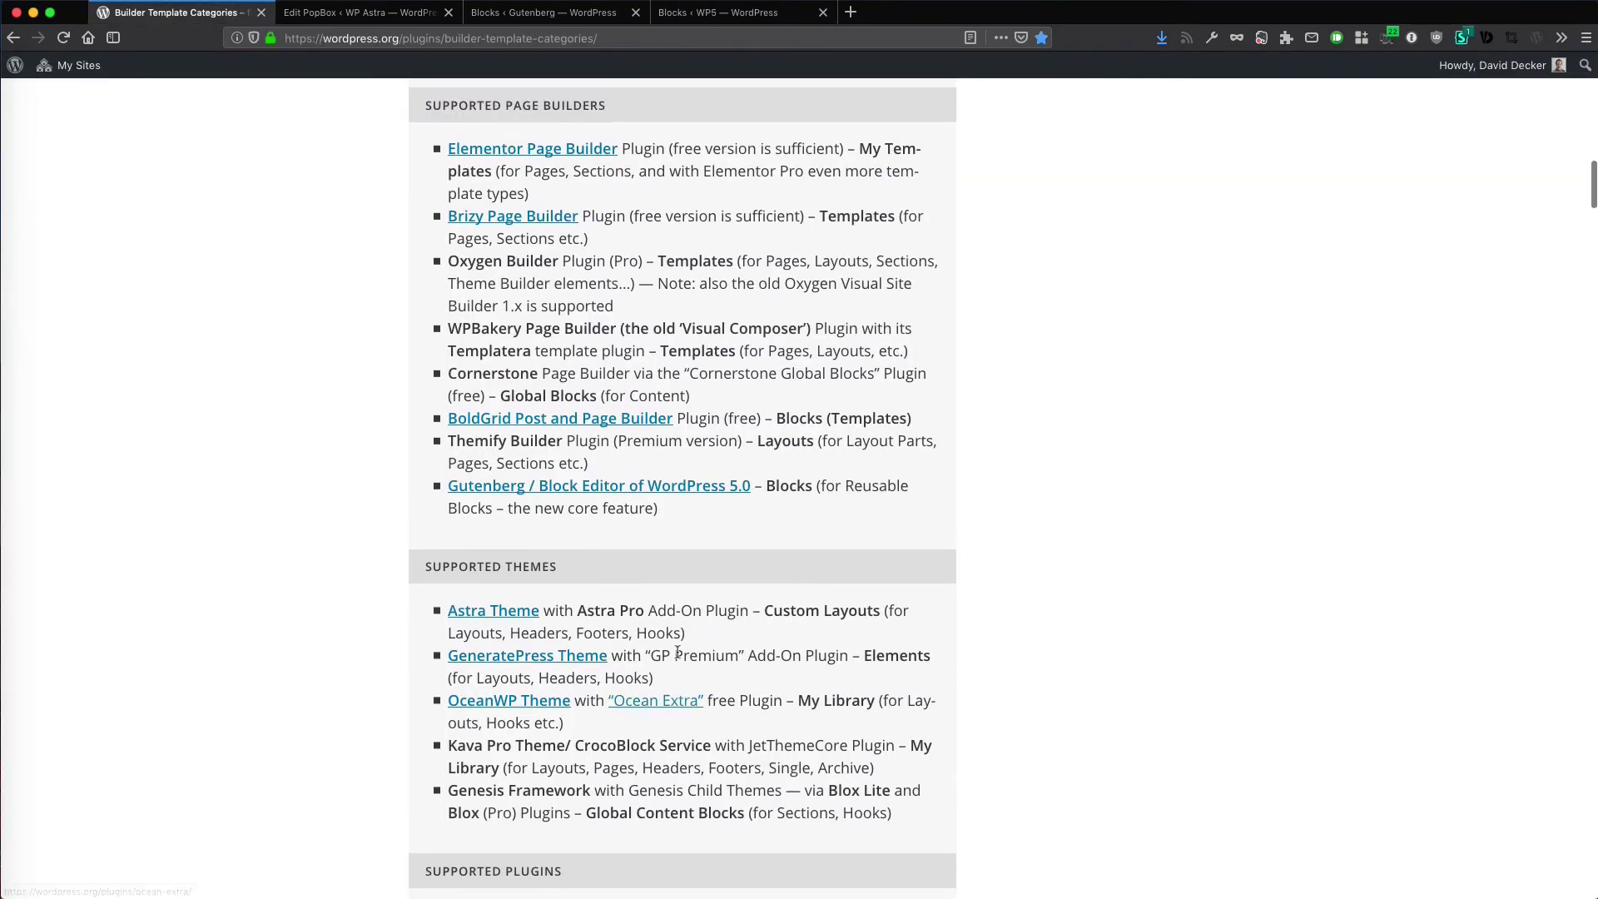
{"action": "scroll", "coordinate": [632, 625], "scroll_direction": "down", "scroll_amount": 3}
{"action": "scroll", "coordinate": [634, 629], "scroll_direction": "up", "scroll_amount": 3}
{"action": "scroll", "coordinate": [635, 635], "scroll_direction": "down", "scroll_amount": 5}
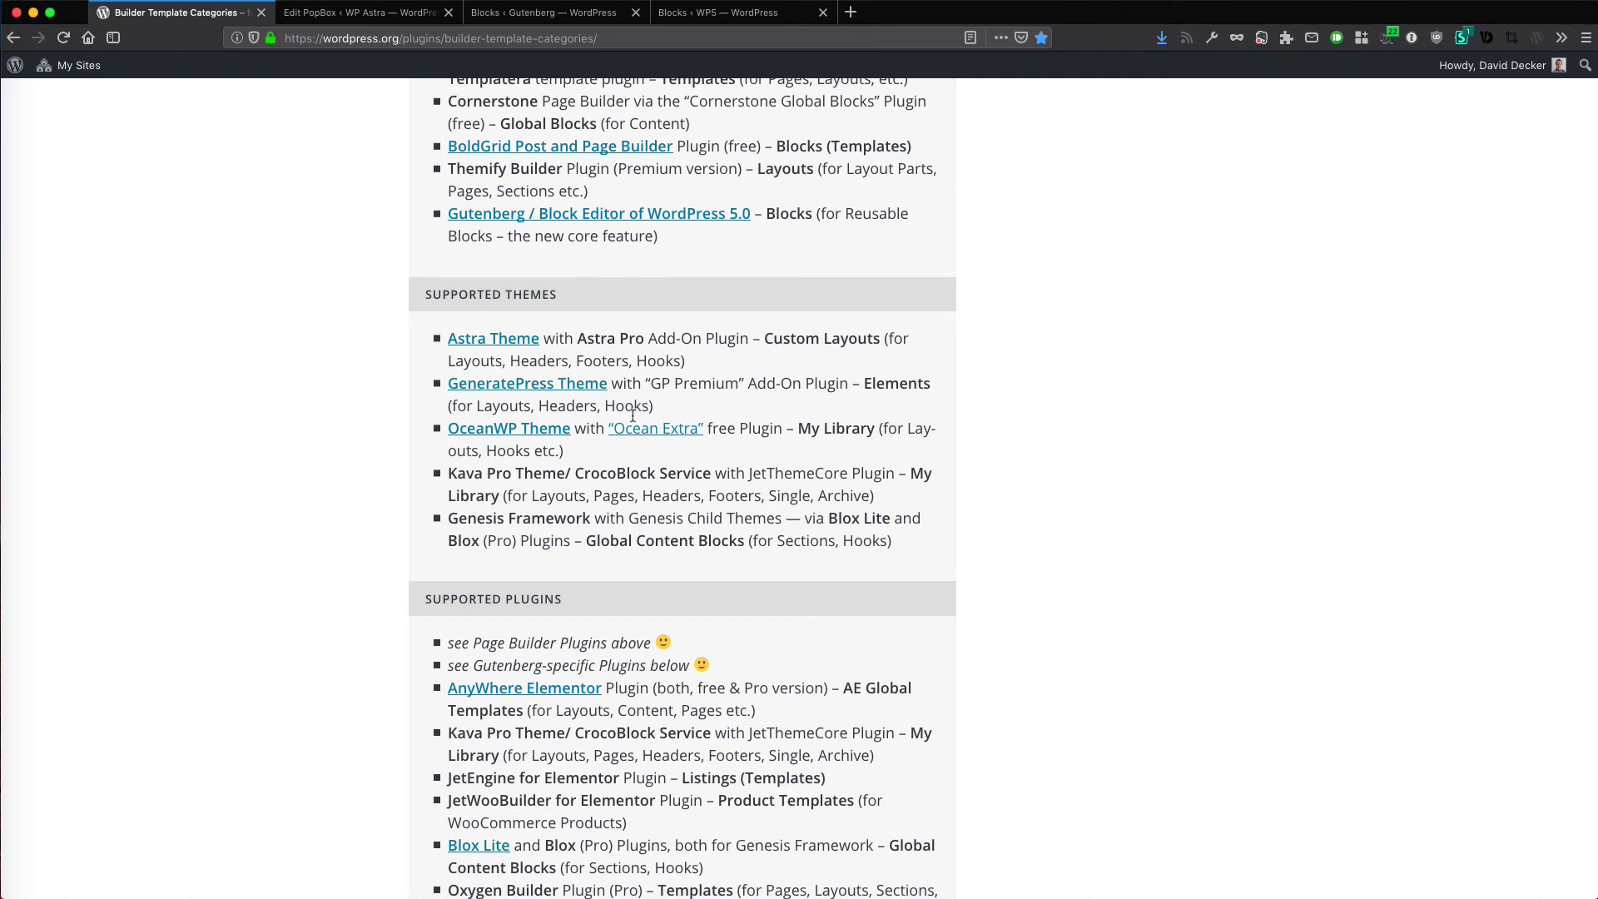
{"action": "scroll", "coordinate": [630, 417], "scroll_direction": "down", "scroll_amount": 1}
{"action": "scroll", "coordinate": [630, 417], "scroll_direction": "down", "scroll_amount": 3}
{"action": "scroll", "coordinate": [631, 415], "scroll_direction": "down", "scroll_amount": 1}
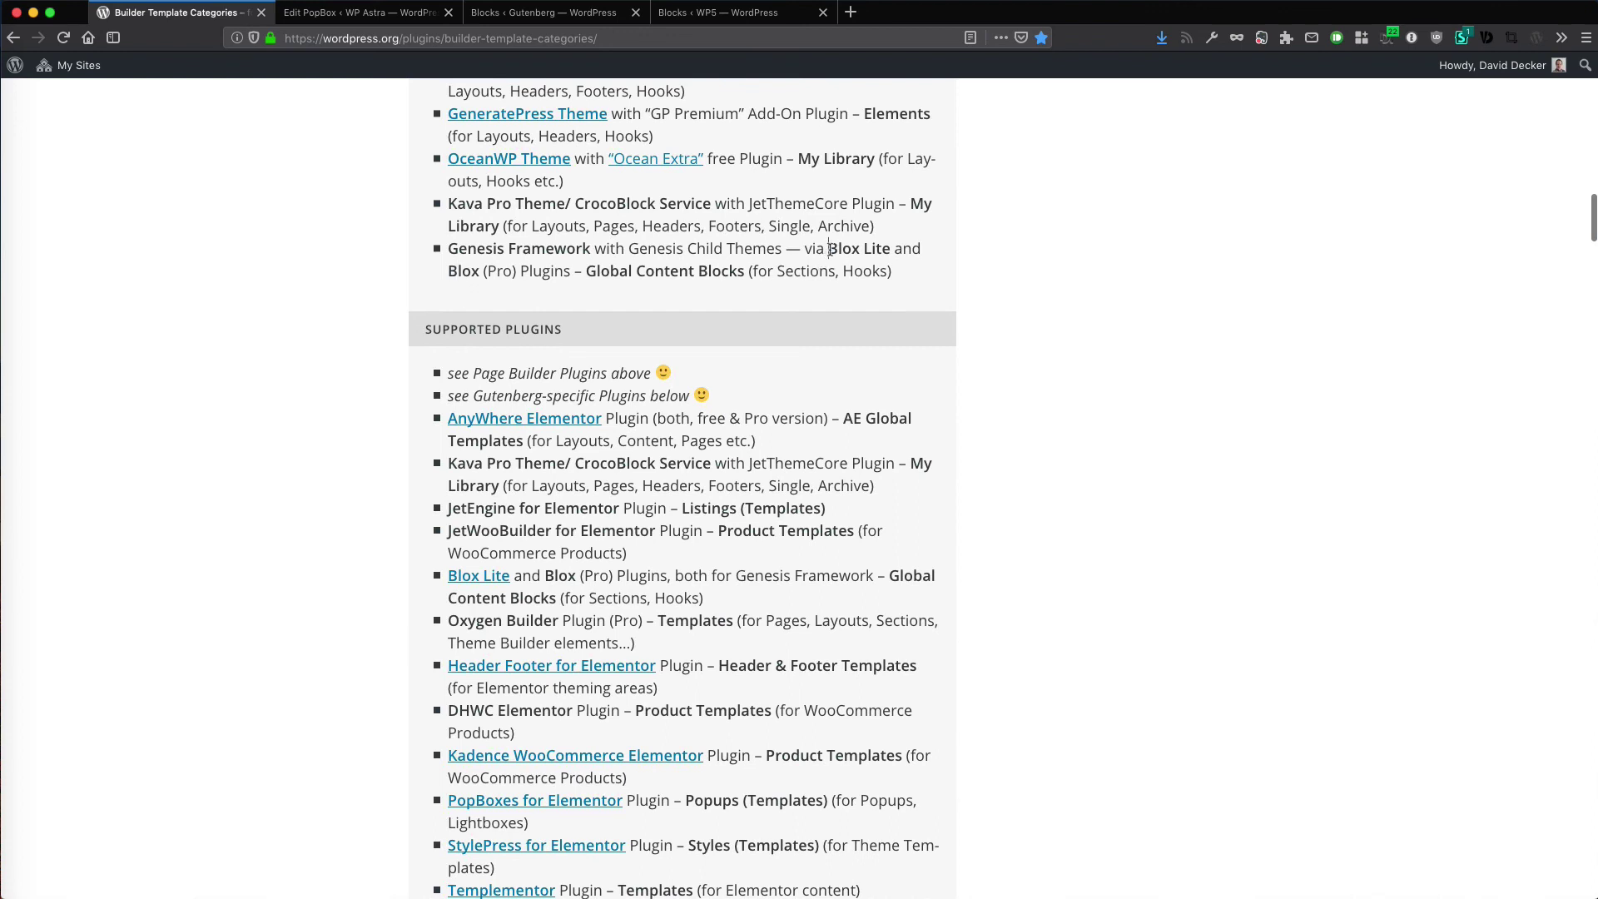
{"action": "scroll", "coordinate": [742, 540], "scroll_direction": "down", "scroll_amount": 2}
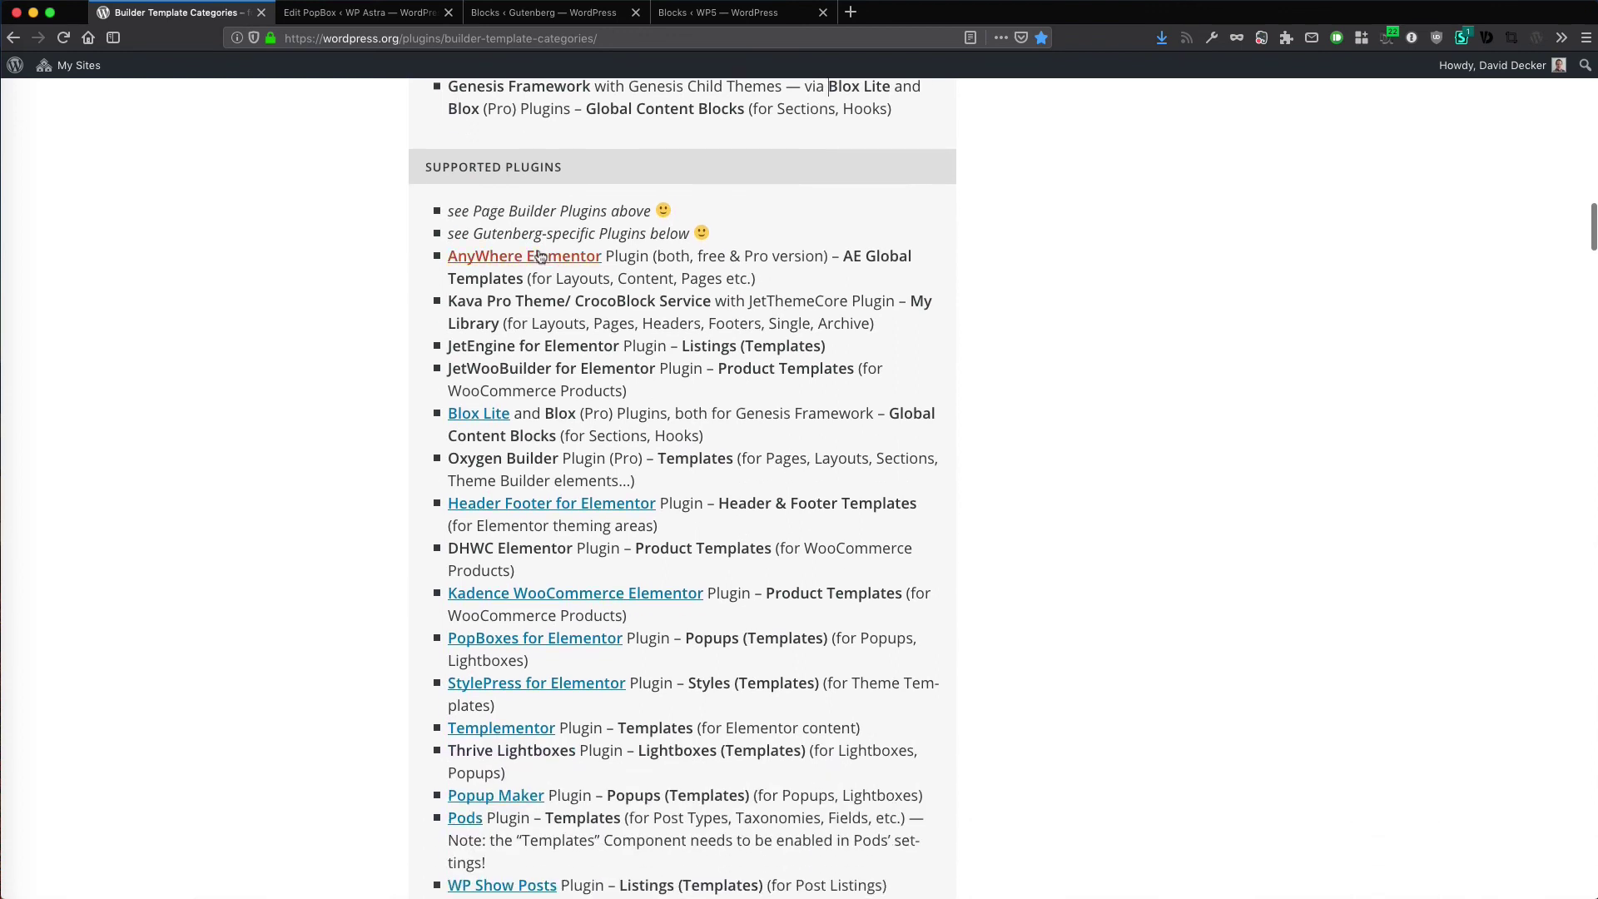
{"action": "scroll", "coordinate": [538, 537], "scroll_direction": "down", "scroll_amount": 2}
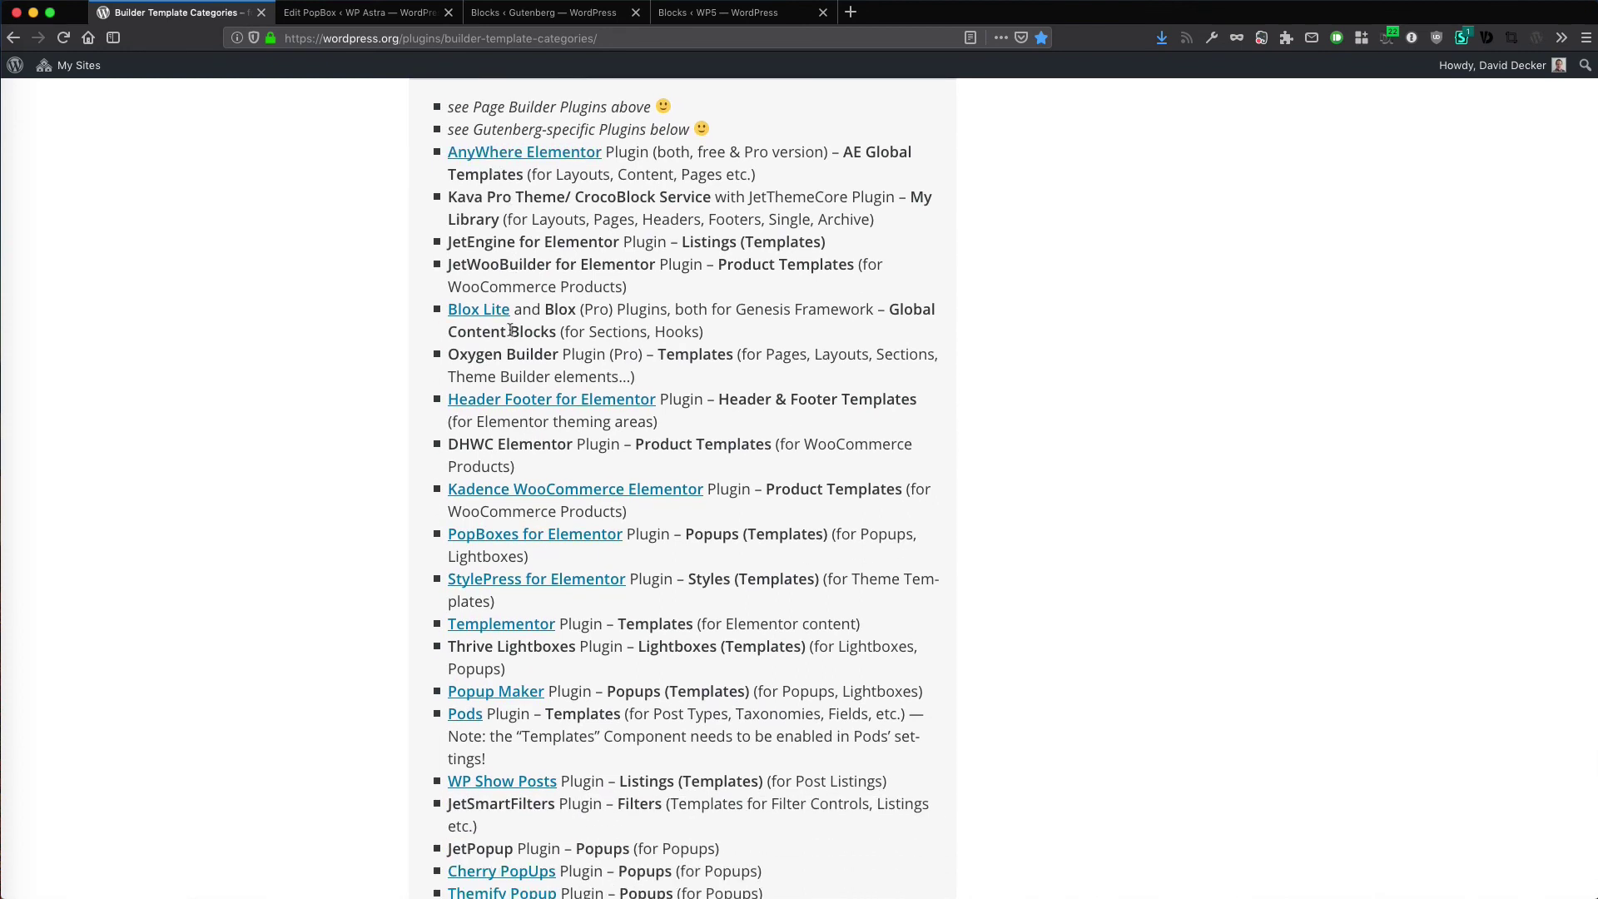
{"action": "scroll", "coordinate": [754, 580], "scroll_direction": "down", "scroll_amount": 3}
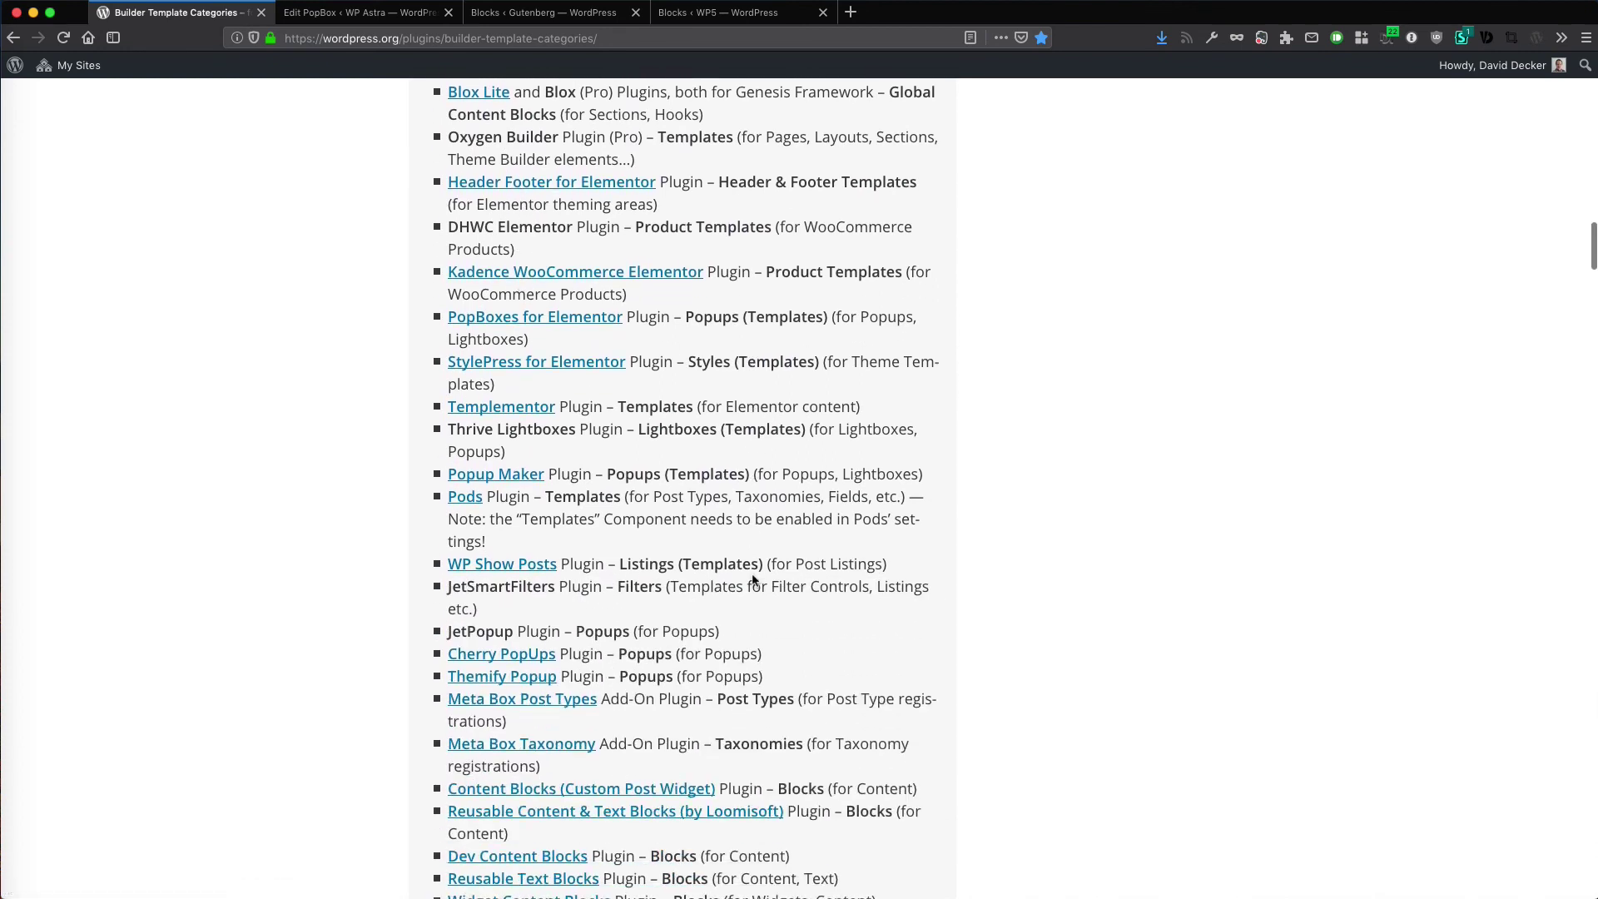
{"action": "scroll", "coordinate": [754, 580], "scroll_direction": "down", "scroll_amount": 6}
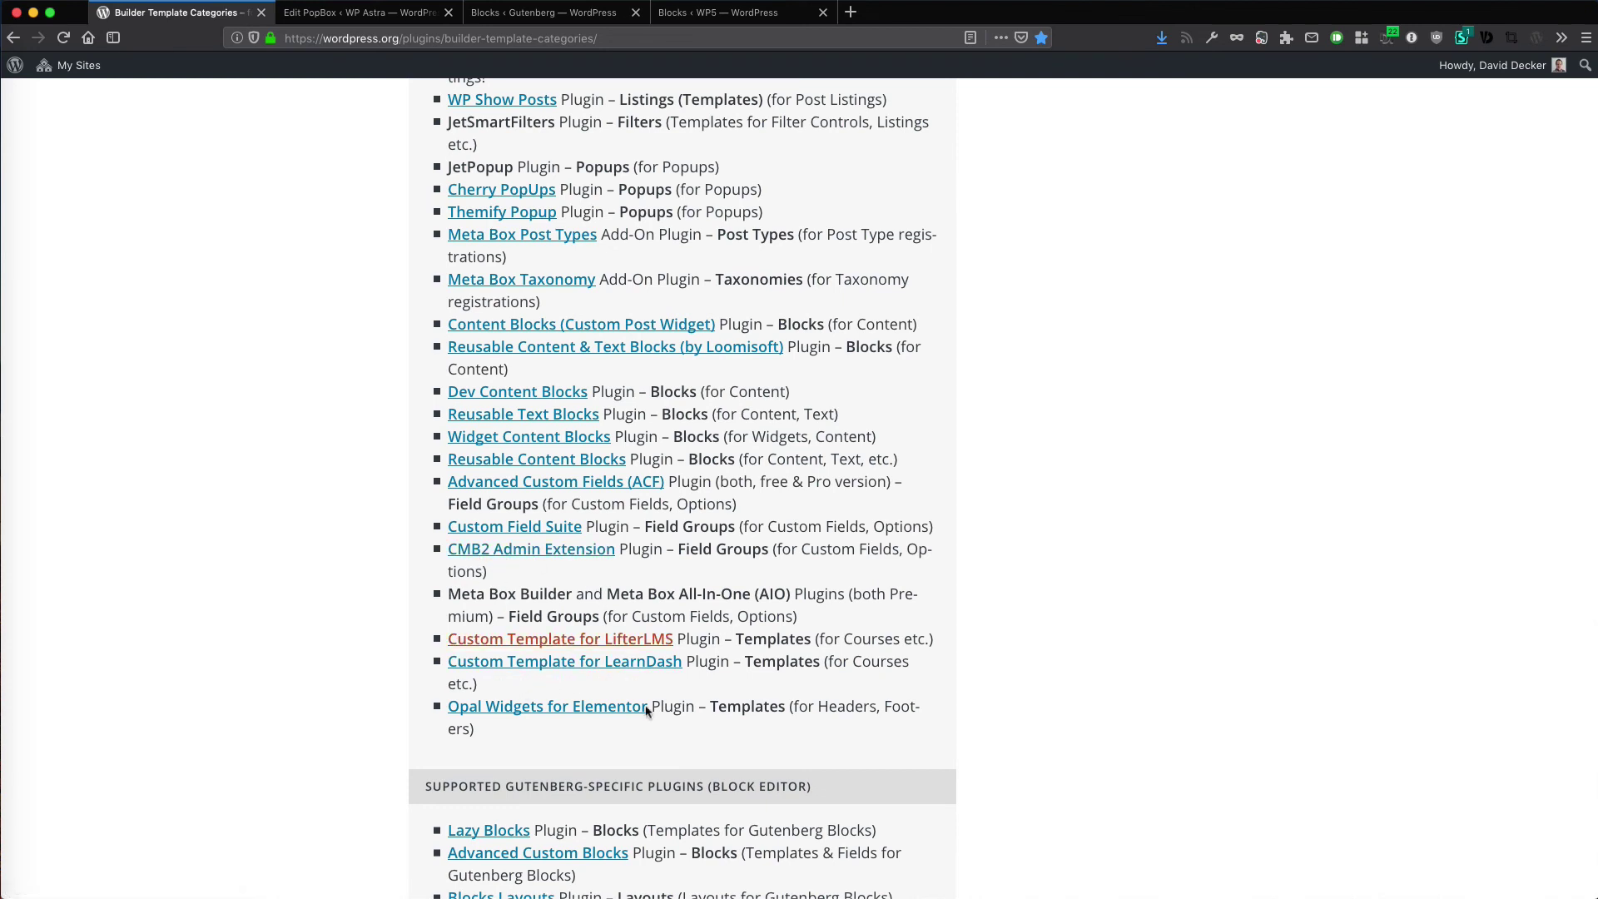
{"action": "scroll", "coordinate": [666, 736], "scroll_direction": "up", "scroll_amount": 3}
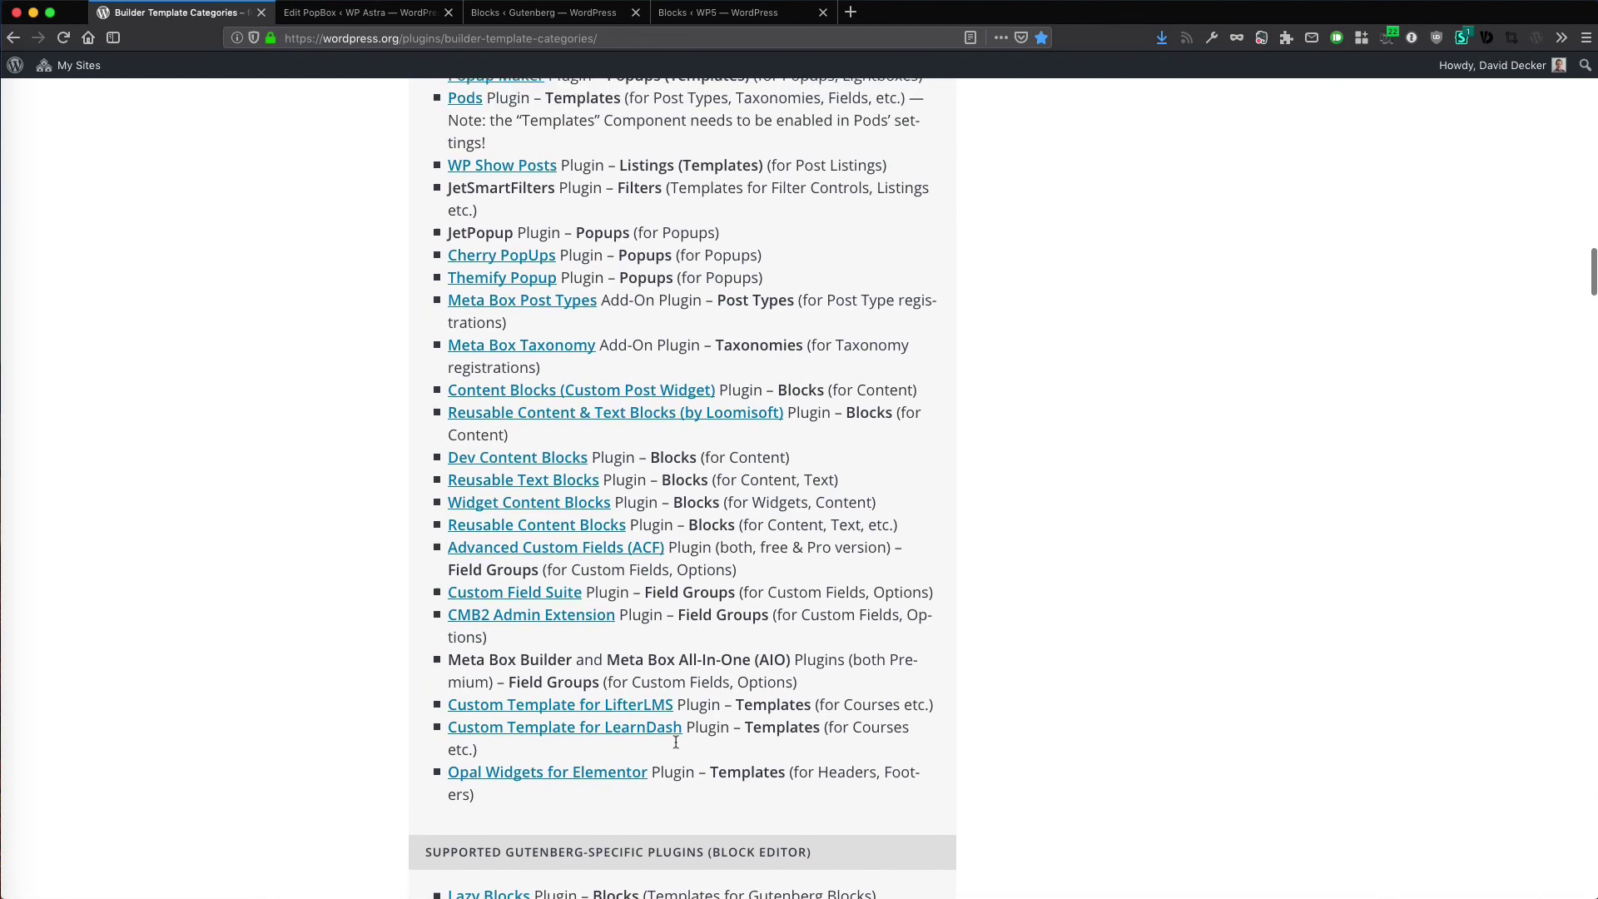
{"action": "scroll", "coordinate": [698, 581], "scroll_direction": "up", "scroll_amount": 8}
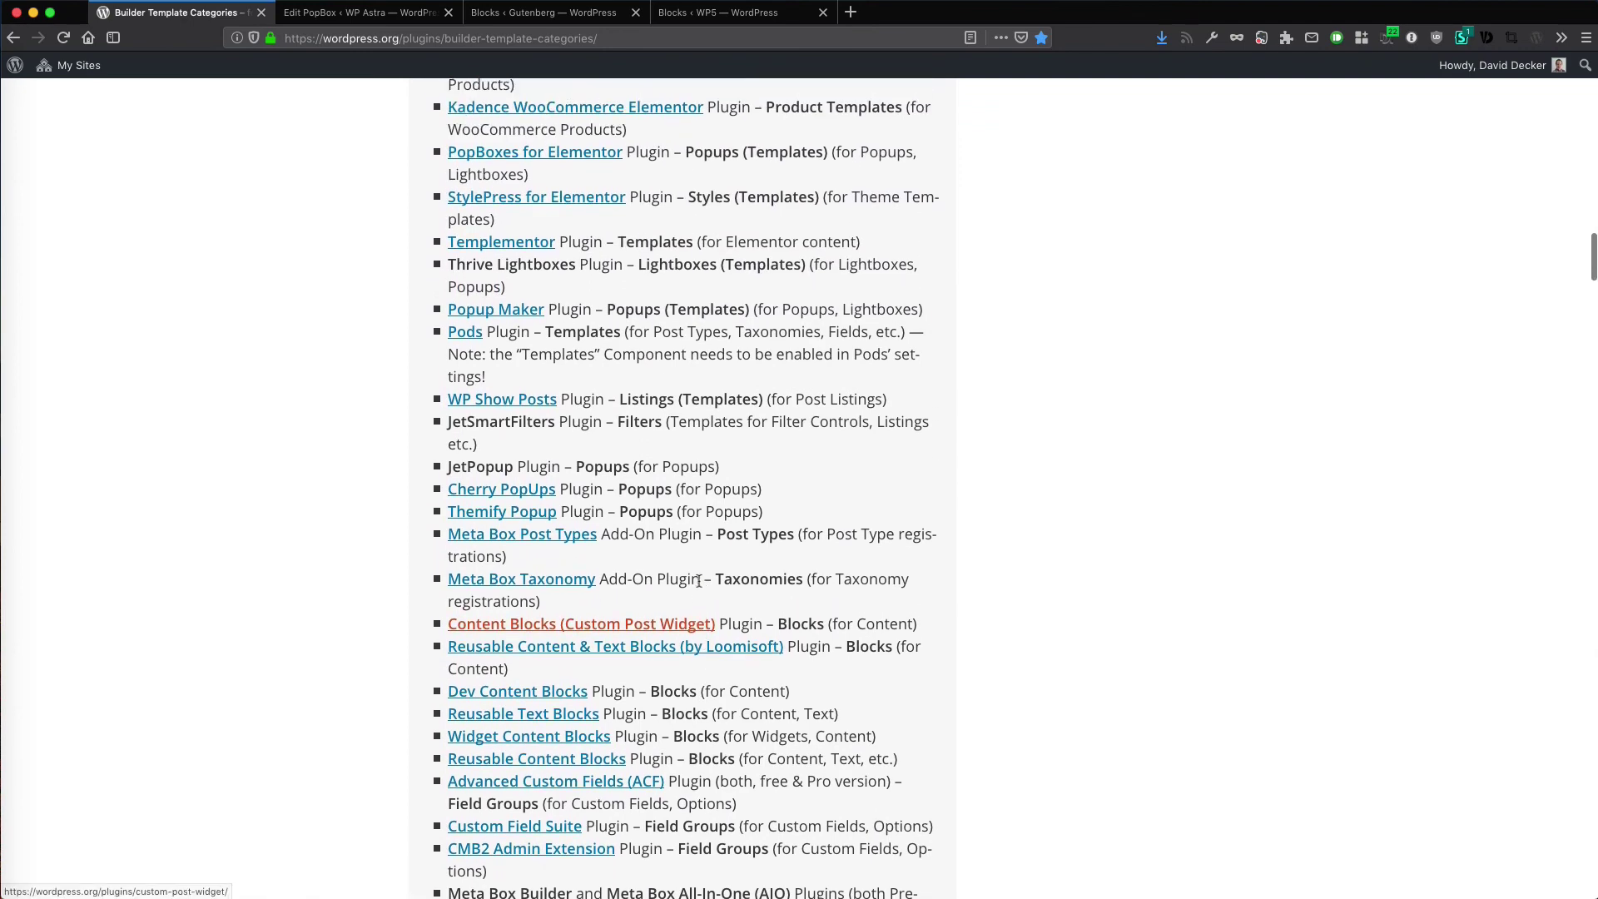
{"action": "scroll", "coordinate": [576, 598], "scroll_direction": "down", "scroll_amount": 10}
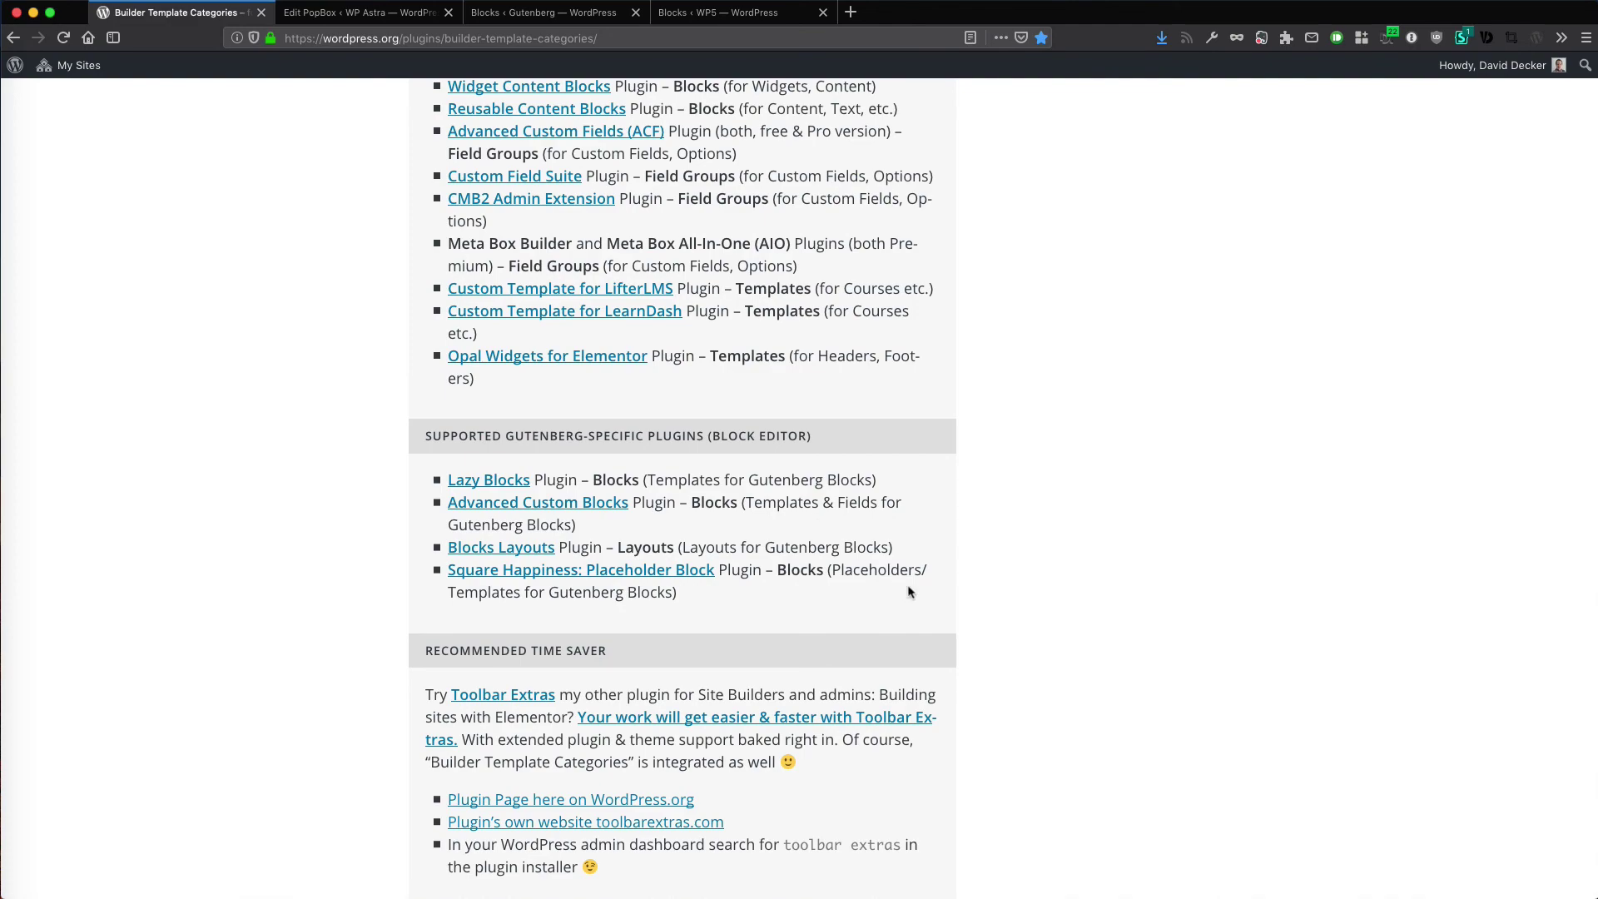
{"action": "scroll", "coordinate": [994, 613], "scroll_direction": "up", "scroll_amount": 15}
{"action": "scroll", "coordinate": [995, 611], "scroll_direction": "up", "scroll_amount": 7}
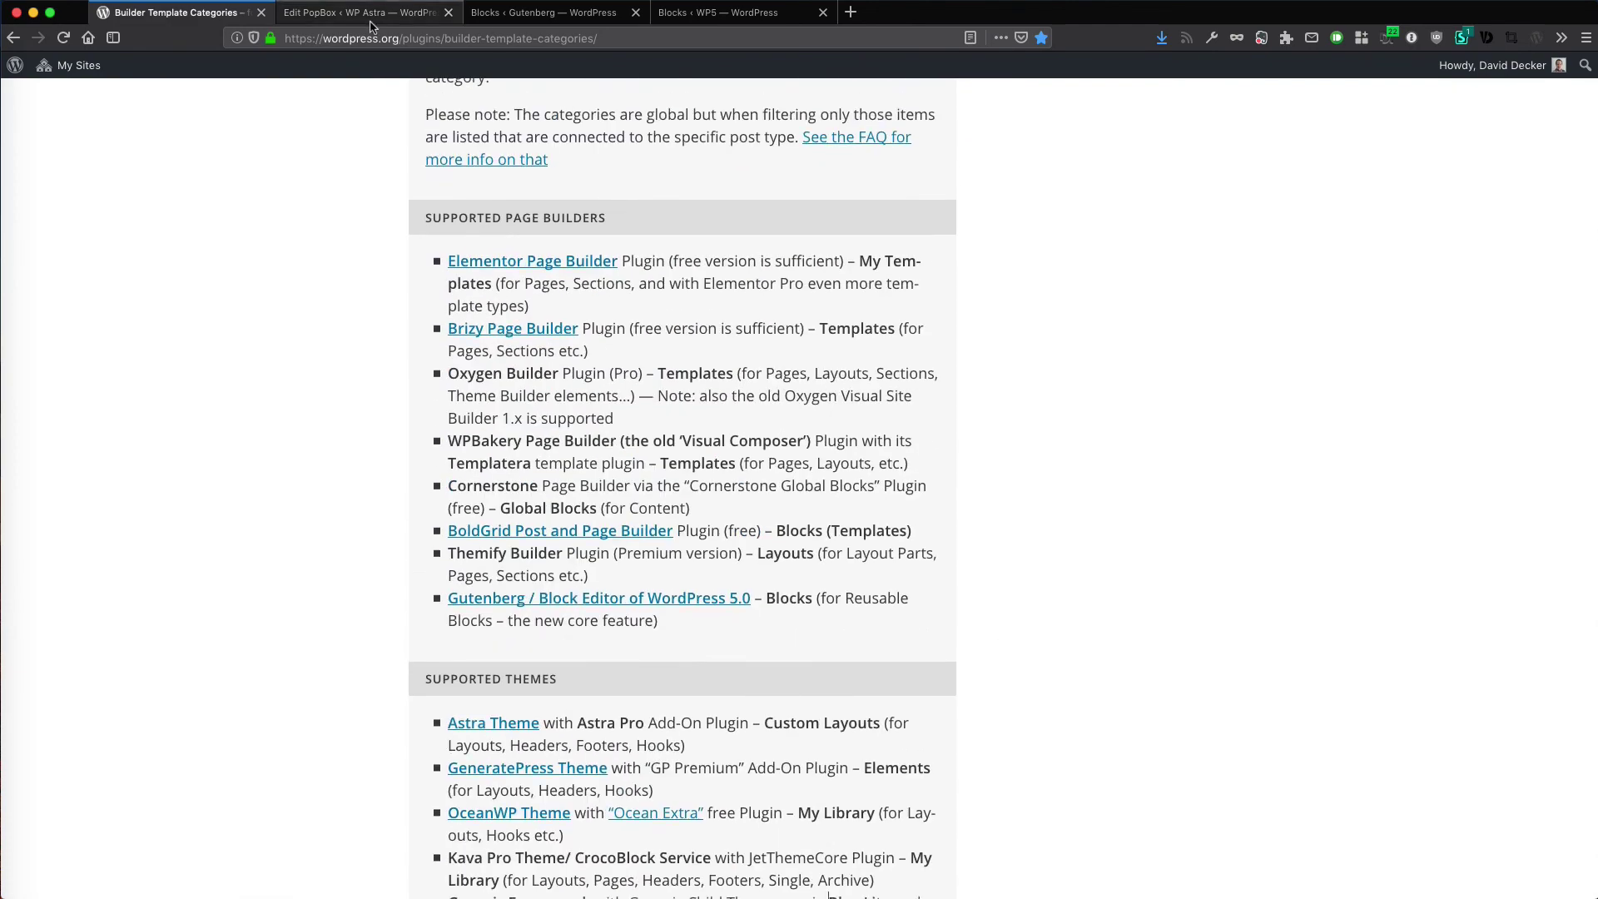
{"action": "scroll", "coordinate": [899, 420], "scroll_direction": "up", "scroll_amount": 15}
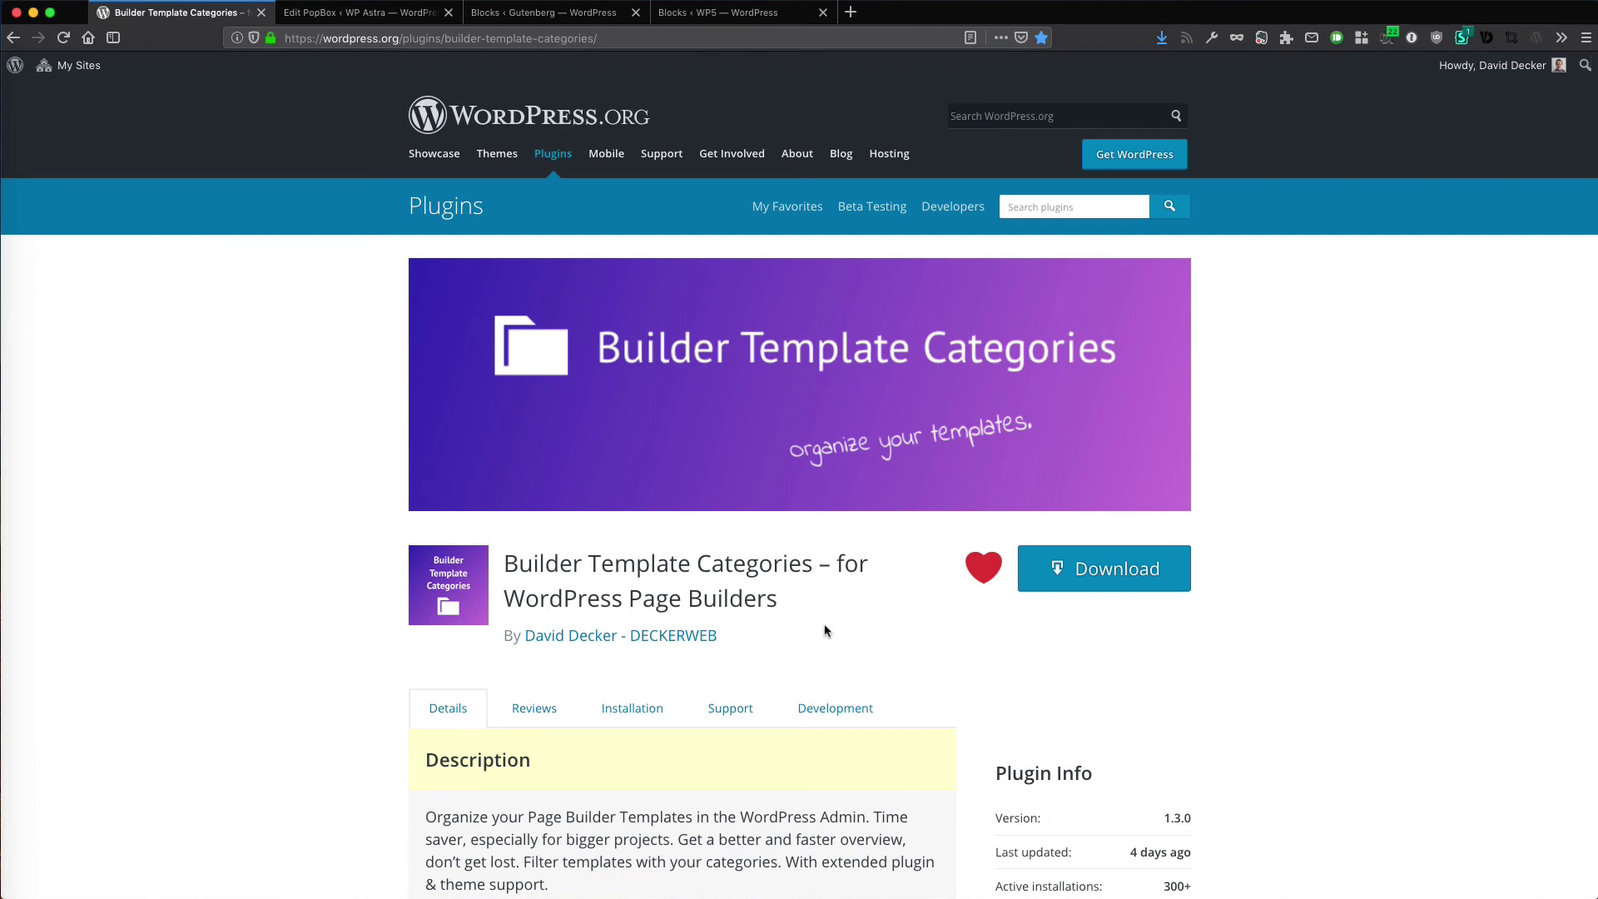
{"action": "scroll", "coordinate": [820, 632], "scroll_direction": "down", "scroll_amount": 10}
{"action": "scroll", "coordinate": [822, 629], "scroll_direction": "up", "scroll_amount": 10}
{"action": "scroll", "coordinate": [821, 631], "scroll_direction": "down", "scroll_amount": 1}
{"action": "scroll", "coordinate": [822, 635], "scroll_direction": "up", "scroll_amount": 1}
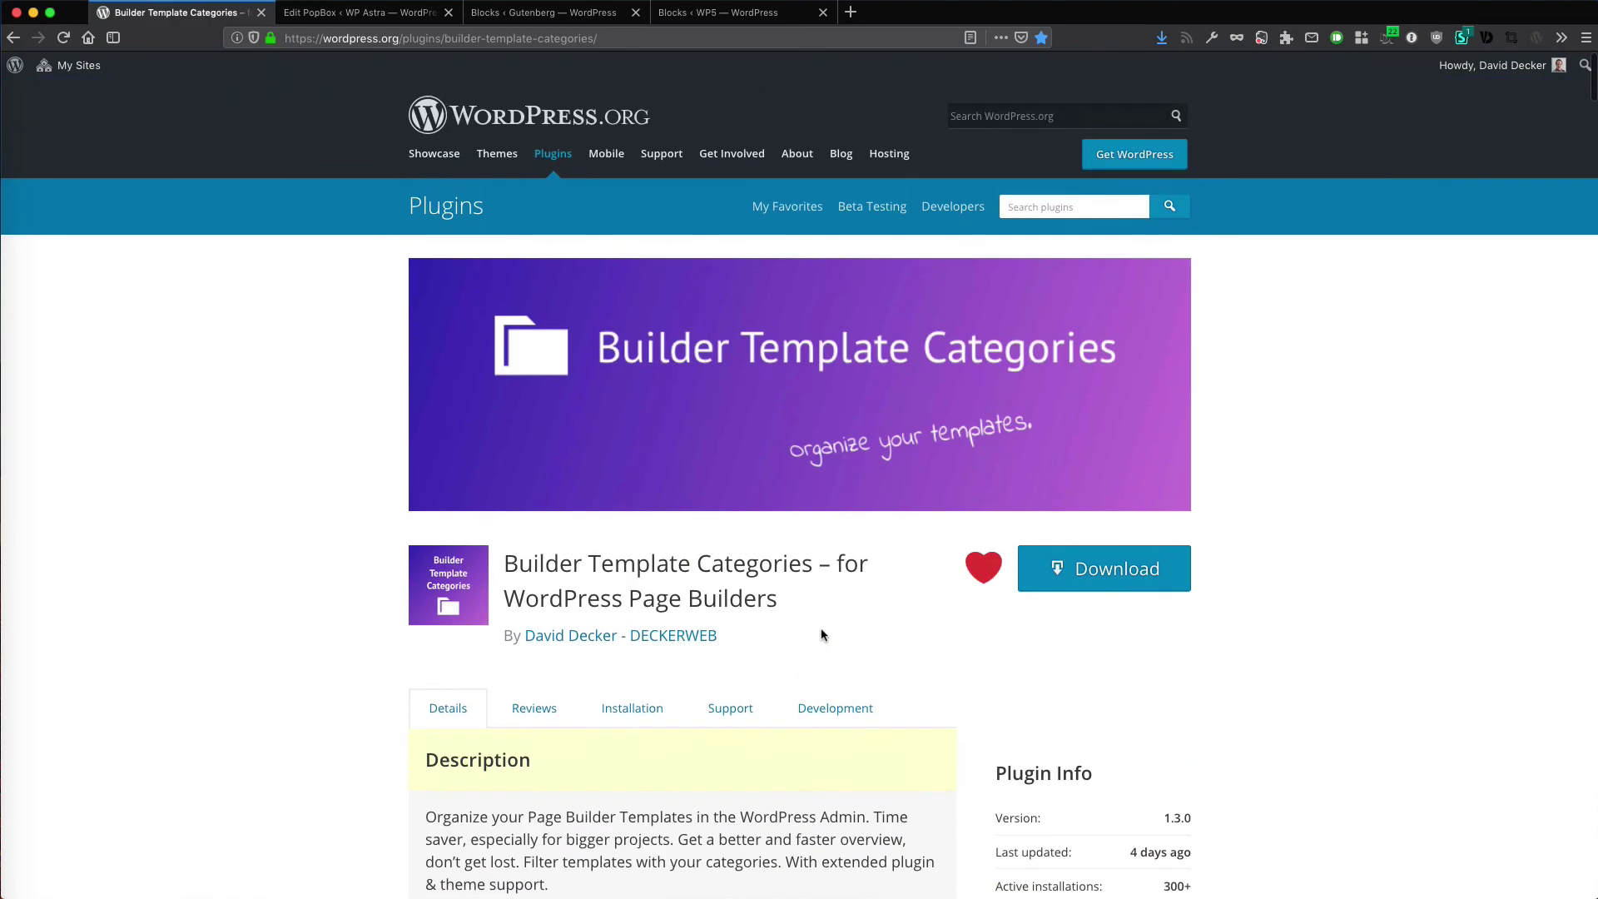